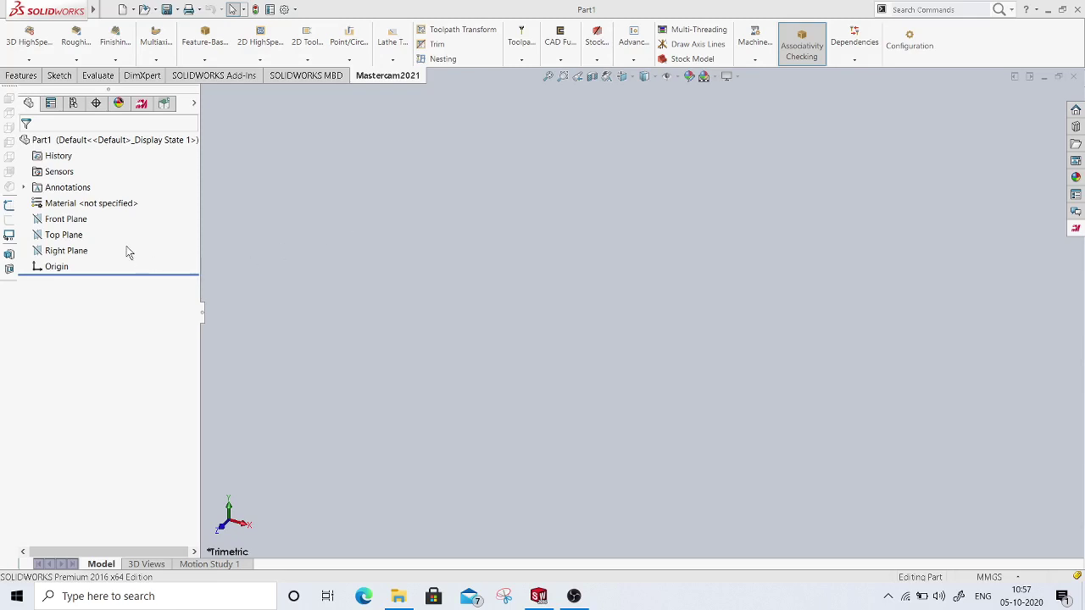
Step: Sketch a corner rectangle of about 71 by 42 mm on the Top Plane, starting from the origin
left_click(66, 237)
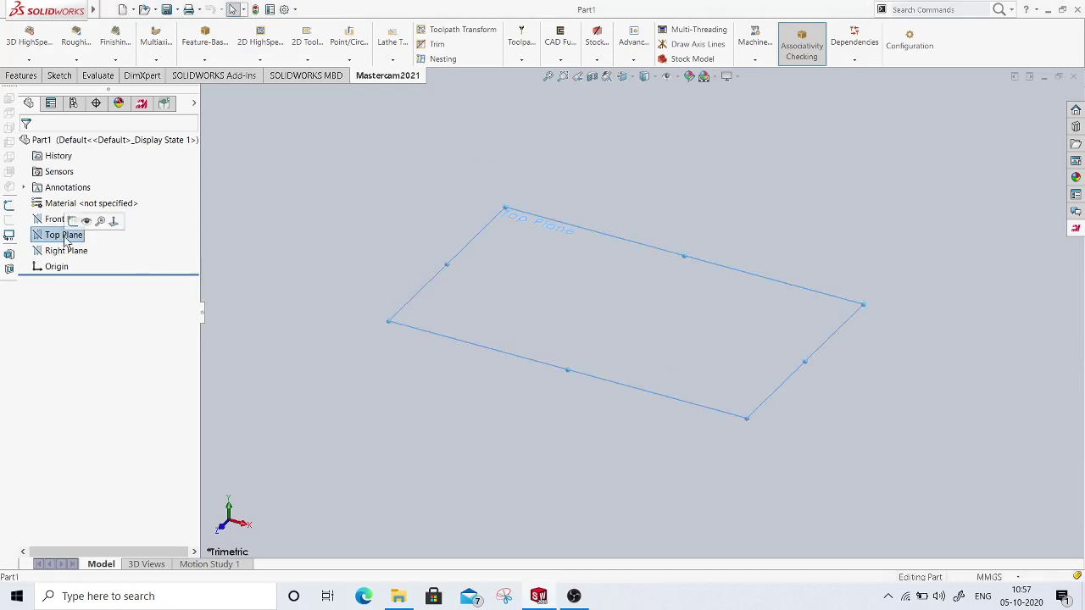
left_click(74, 222)
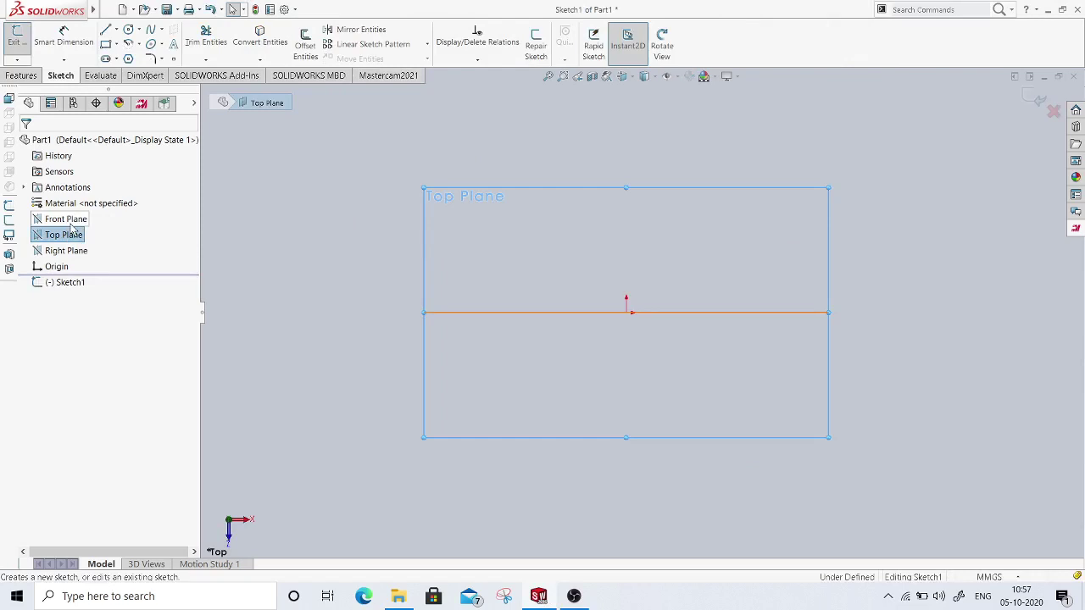
left_click(105, 45)
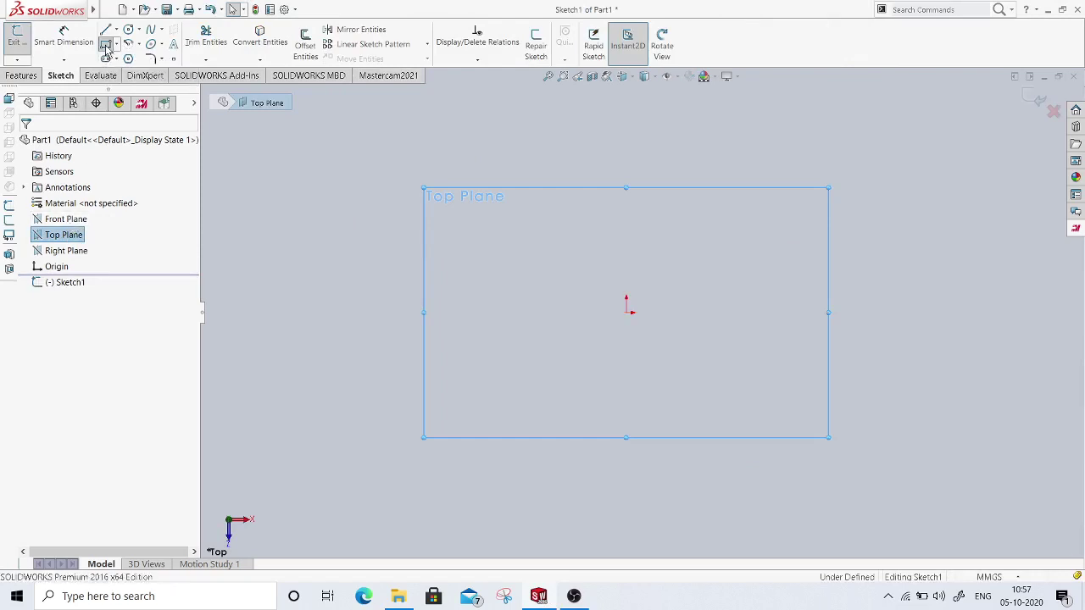
left_click(626, 312)
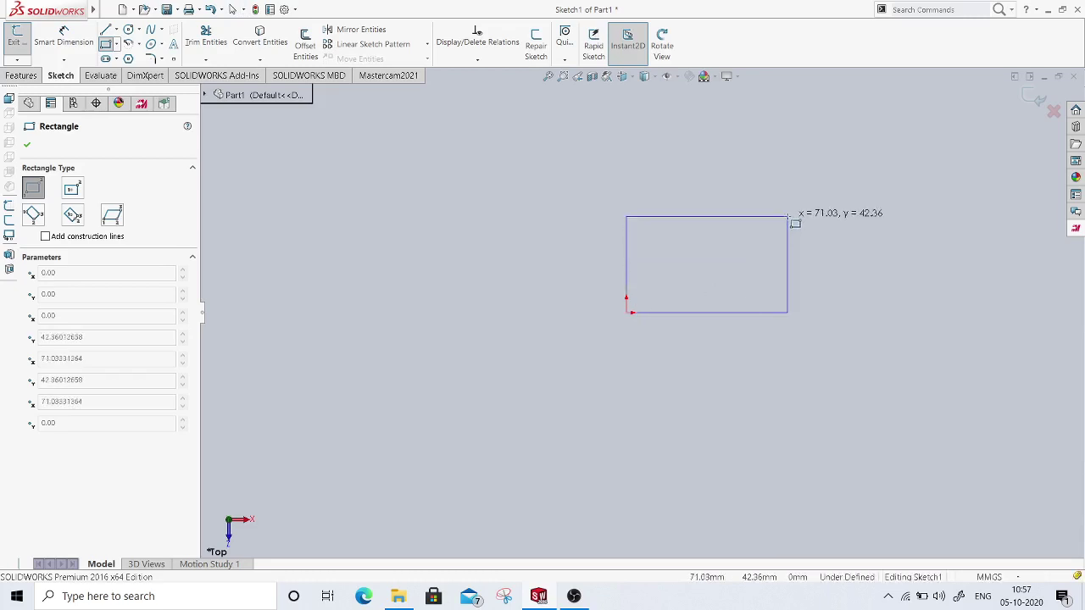
left_click(788, 217)
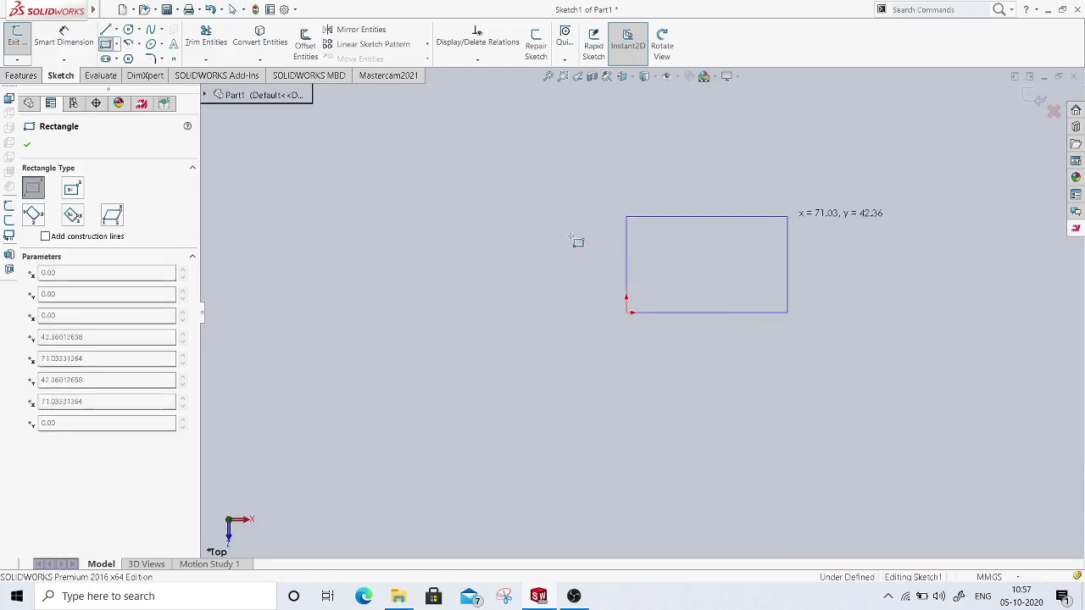
Step: Dimension the rectangle's upper horizontal edge and set its length to 120 mm
left_click(56, 44)
left_click(706, 217)
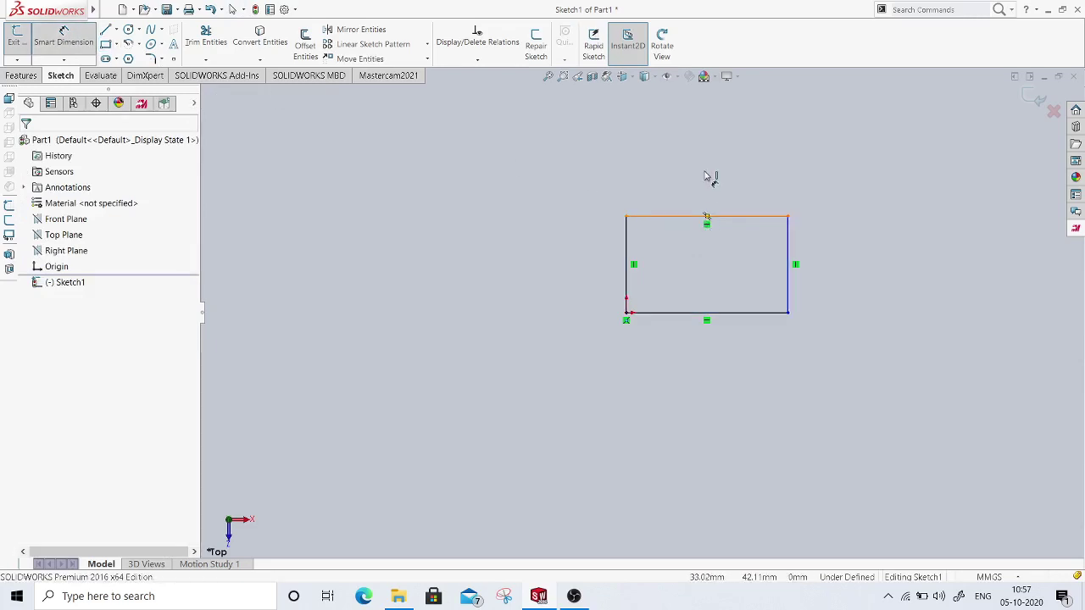
left_click(710, 178)
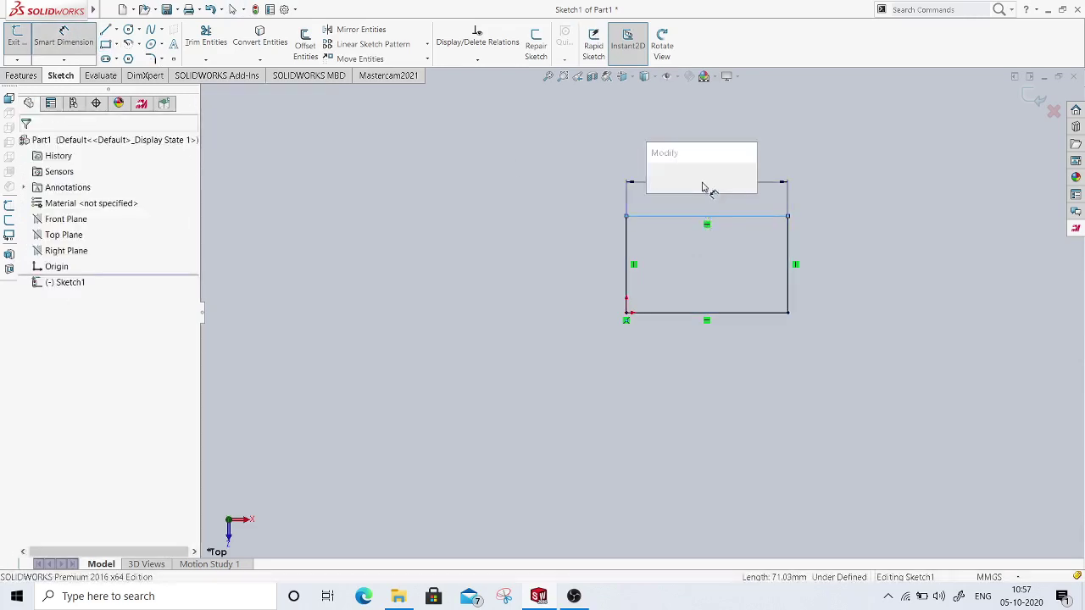
type("120")
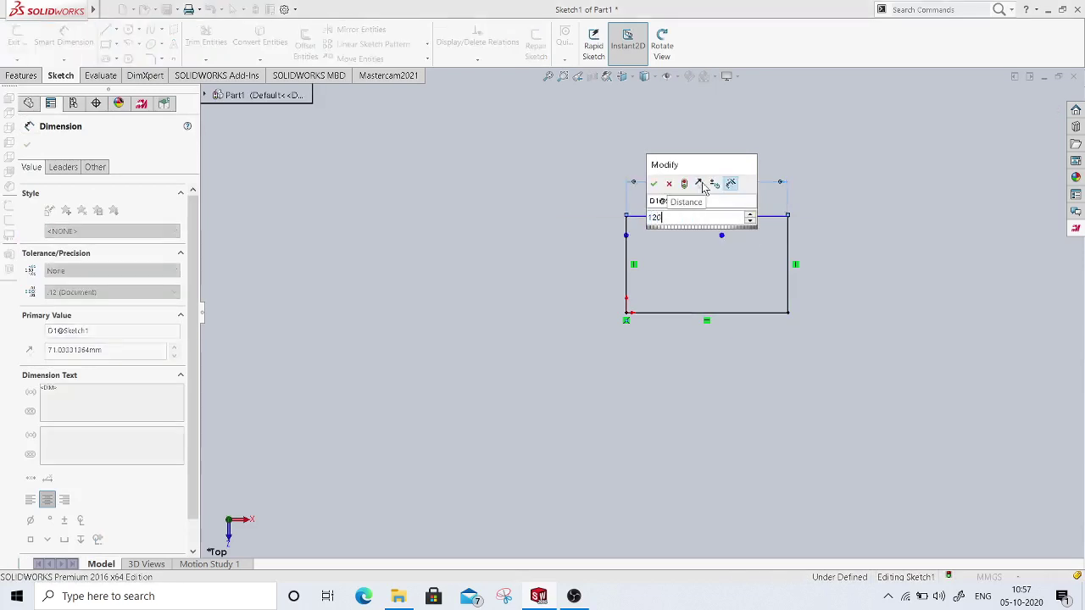
key("Return")
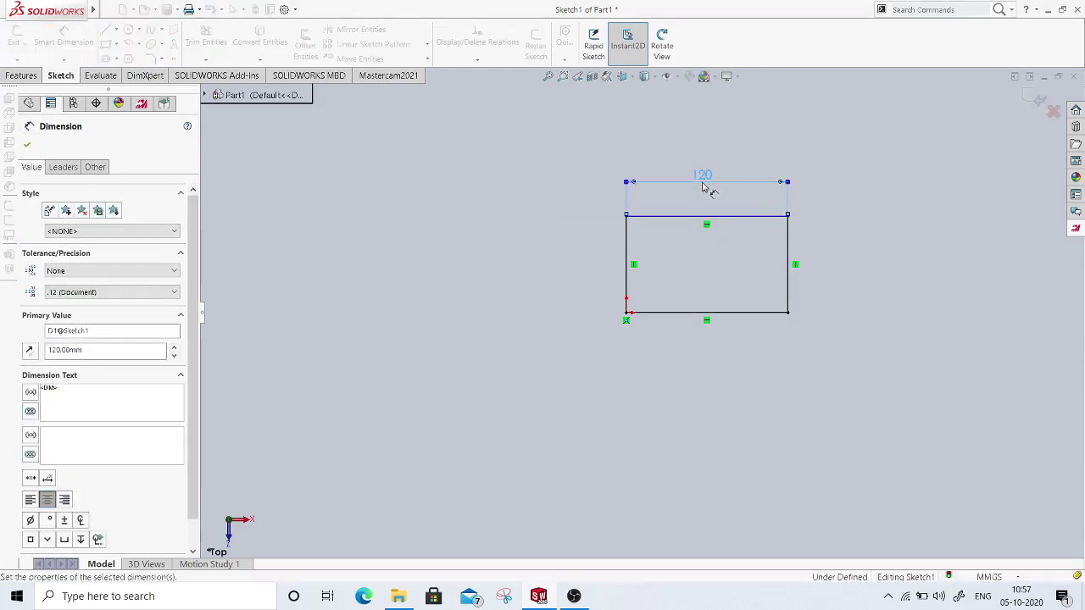
Step: Dimension the rectangle's vertical edge away from the origin to 80 mm and exit the sketch
left_click(788, 263)
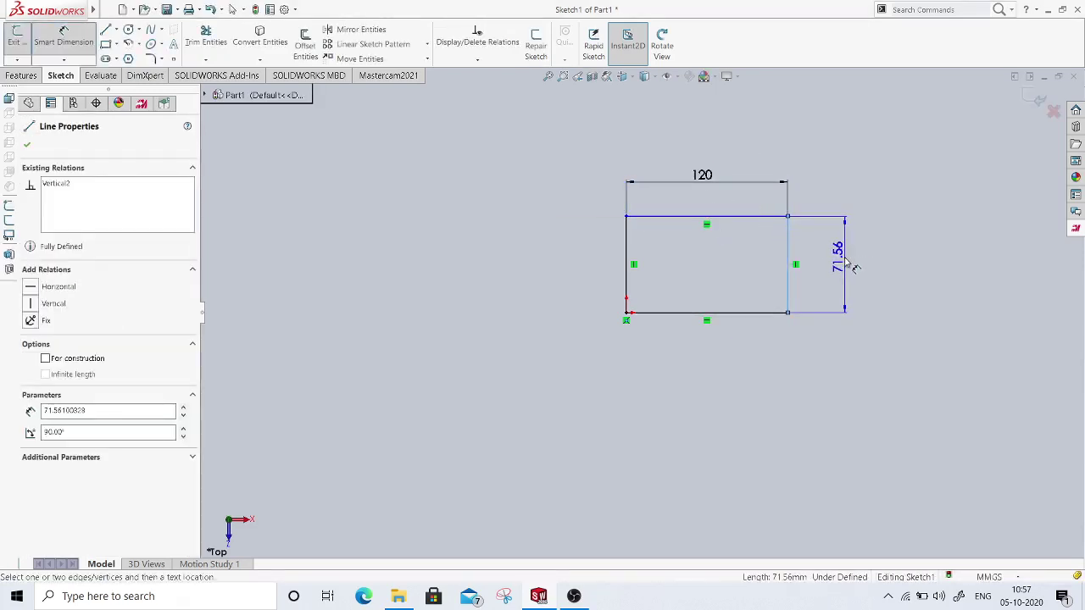
left_click(847, 264)
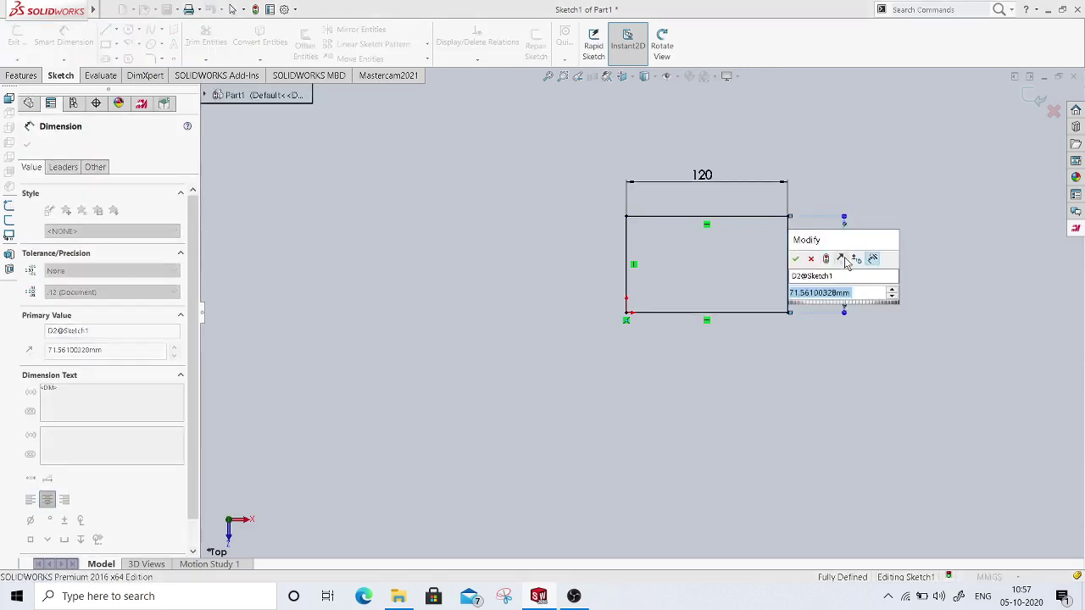
type("80")
key("Return")
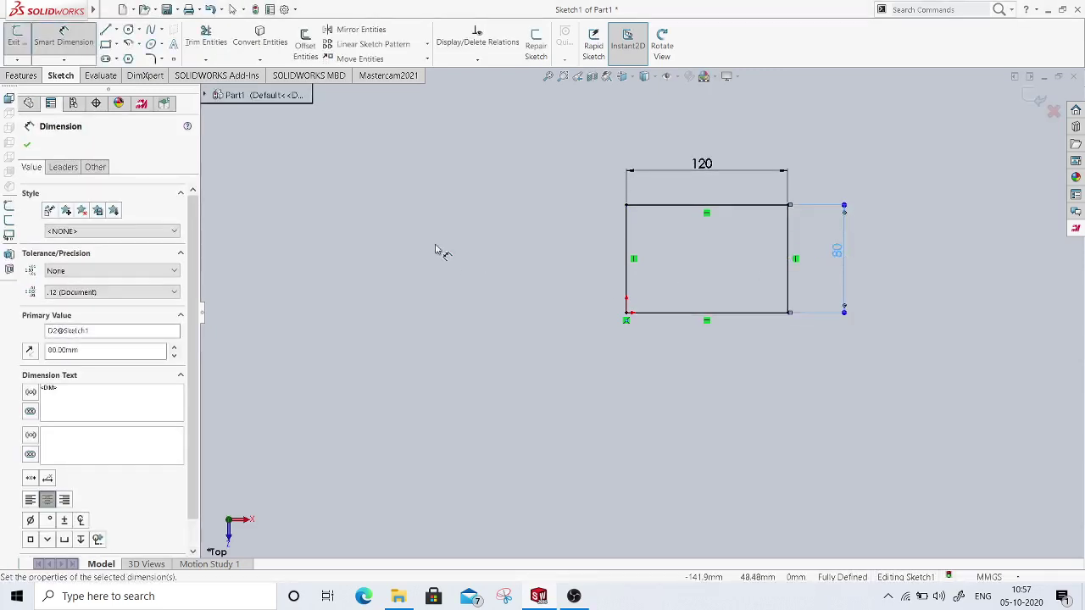
left_click(1033, 96)
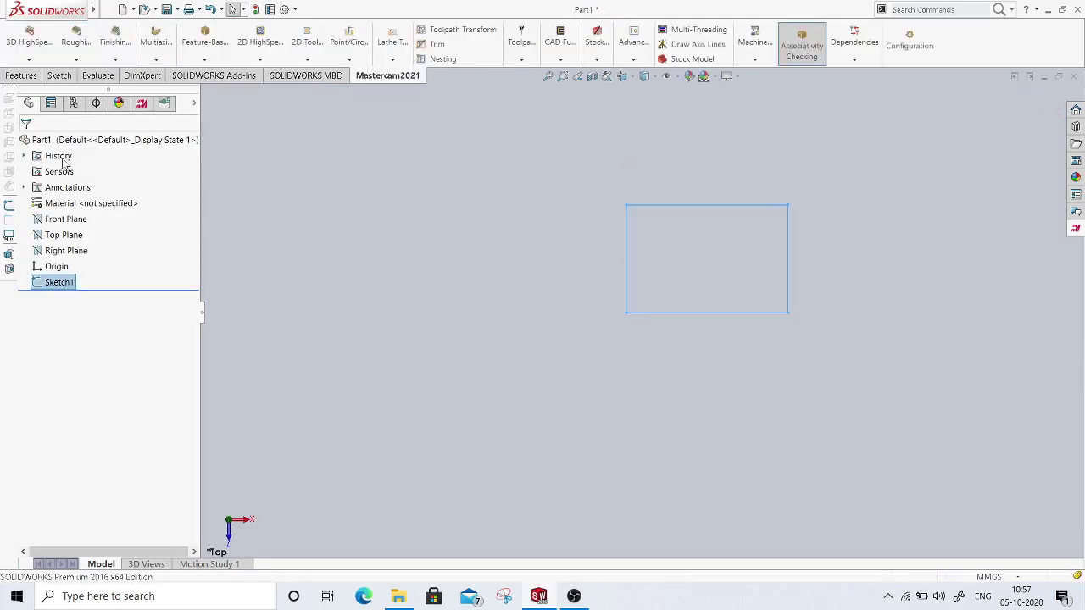
Step: Extrude the rectangle 30 mm as a blind boss in the reversed direction, below the Top Plane
left_click(25, 75)
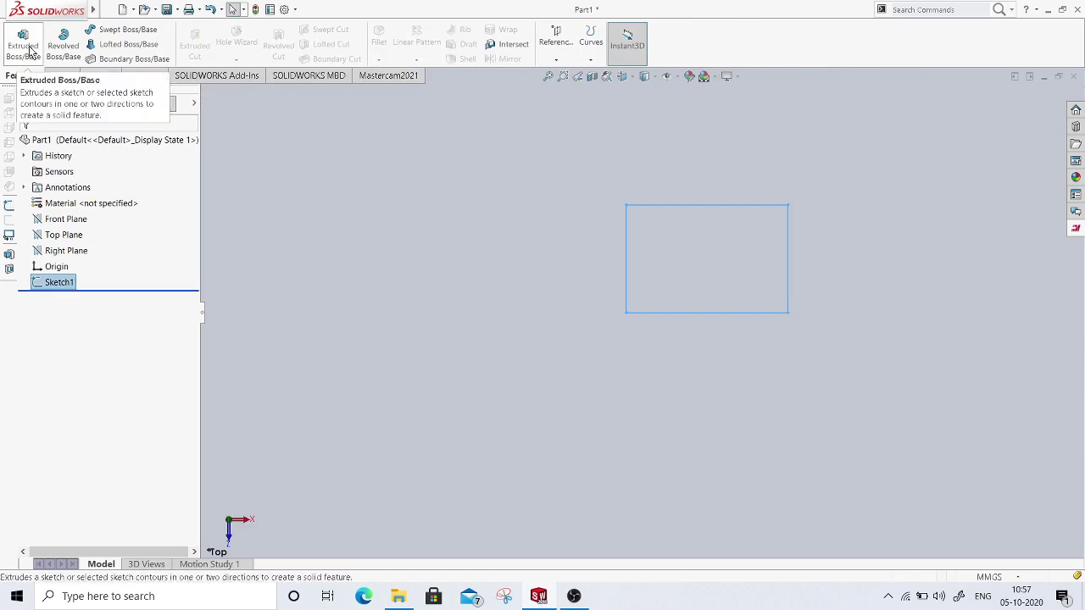
left_click(25, 46)
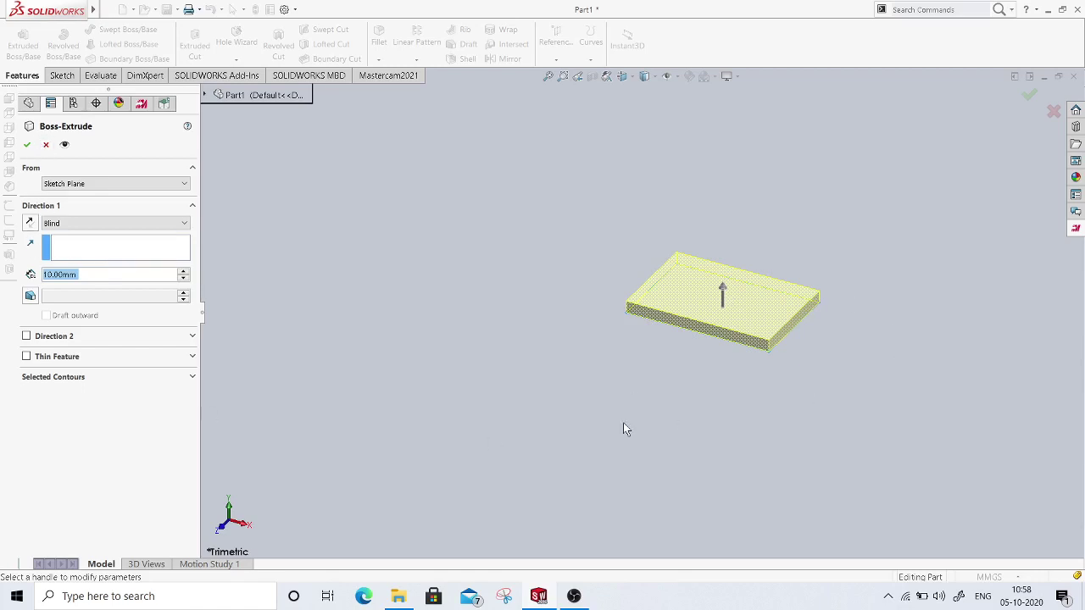
left_click(29, 222)
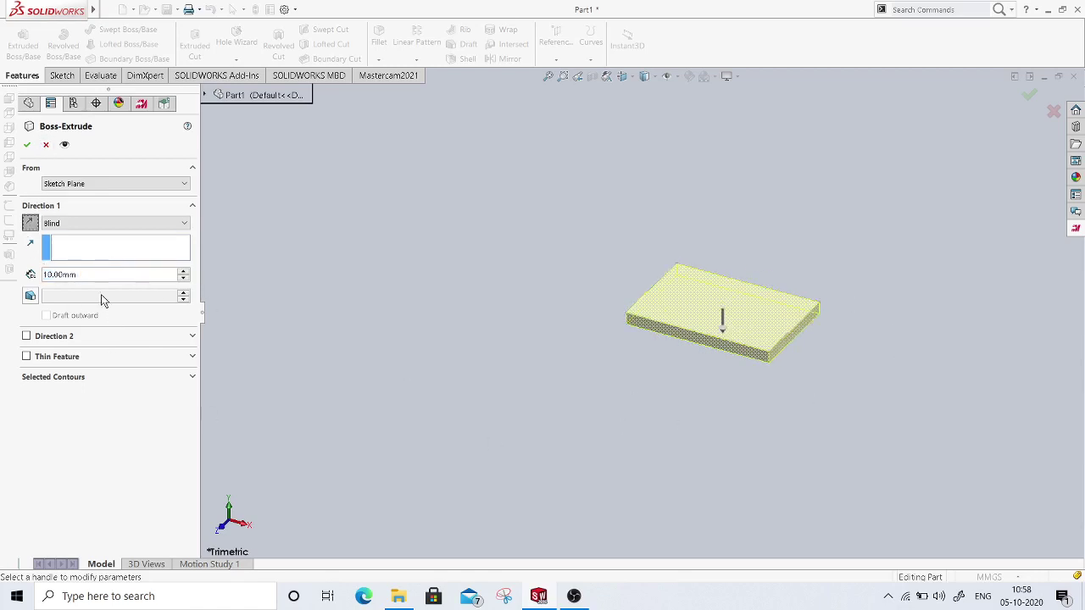
left_click_drag(84, 274, 2, 272)
type("2")
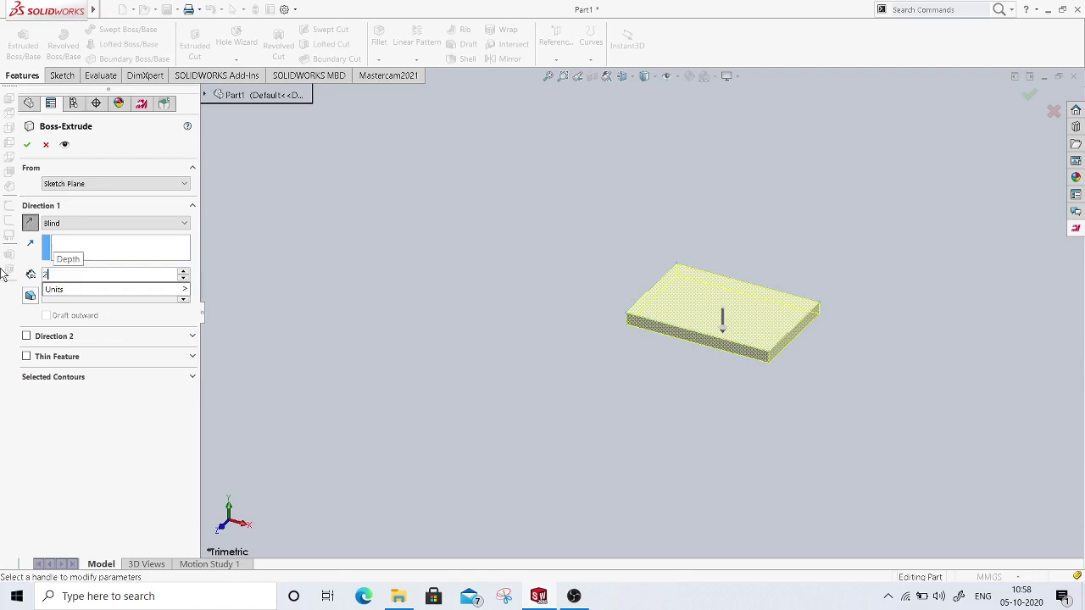
type("0")
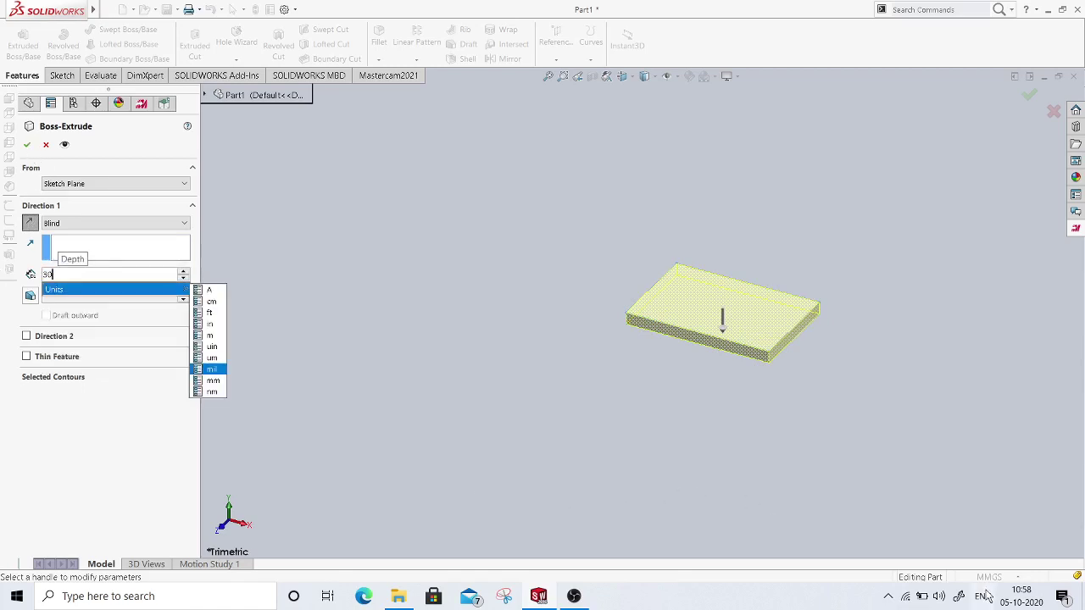
left_click(28, 146)
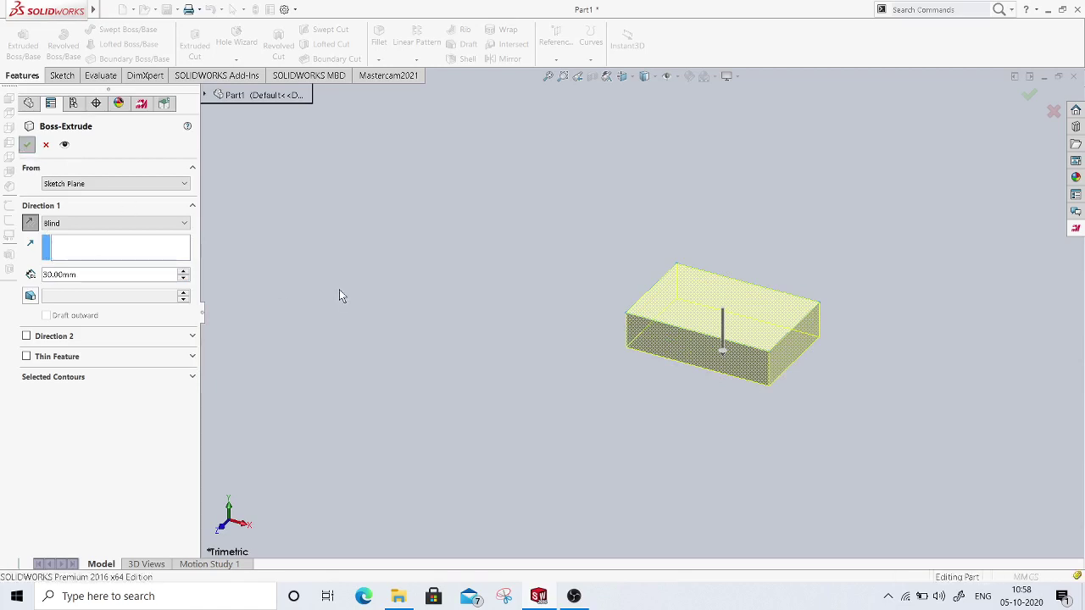
key("Return")
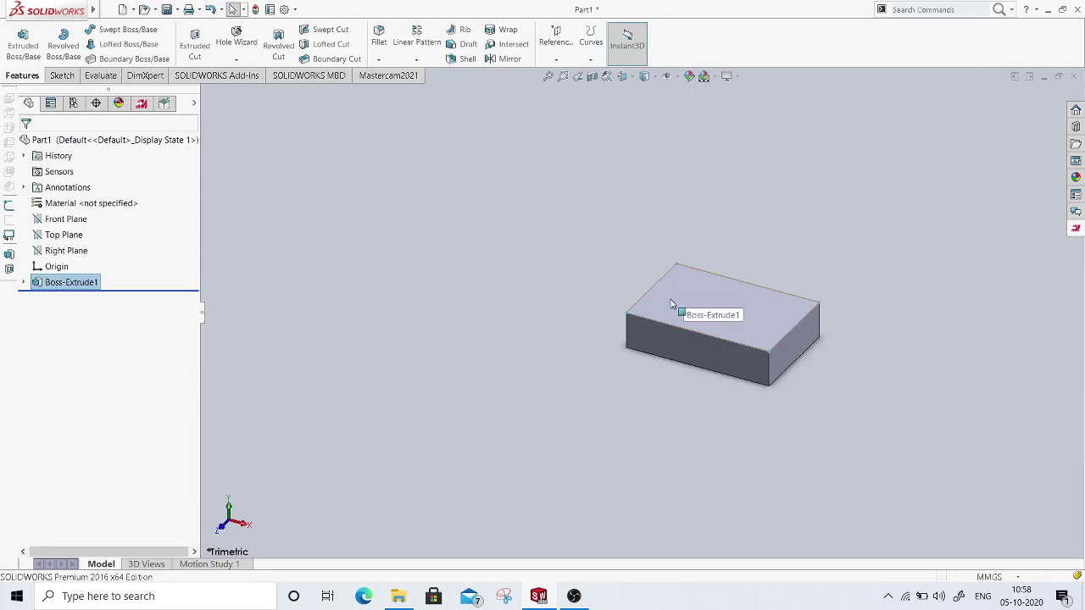
Step: Place an ANSI Metric Ø10 dowel hole with a Through All end condition on the block's upper face using Hole Wizard
left_click(65, 238)
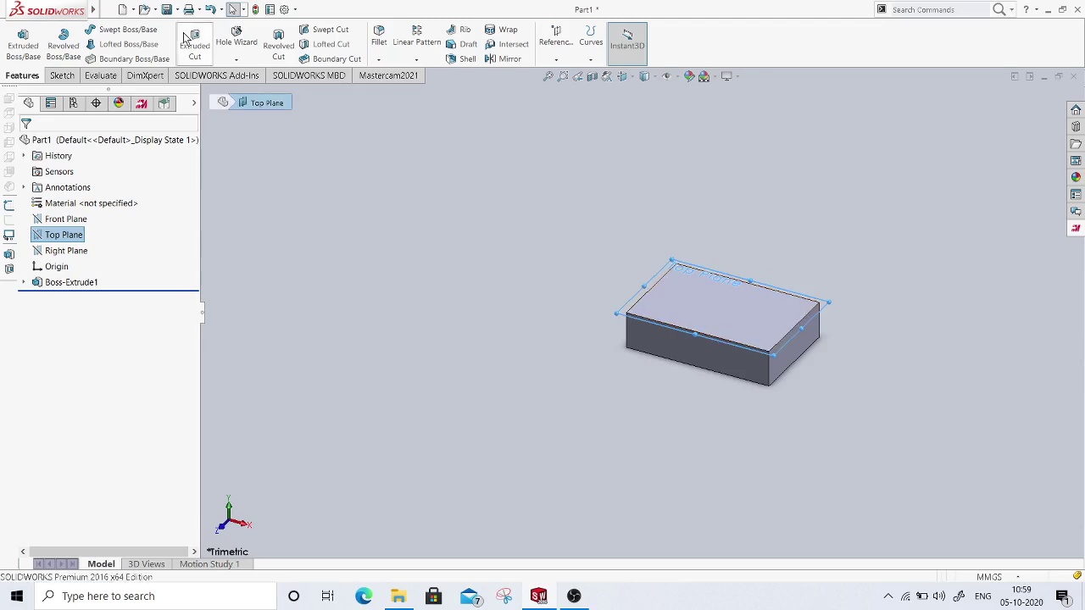
left_click(235, 35)
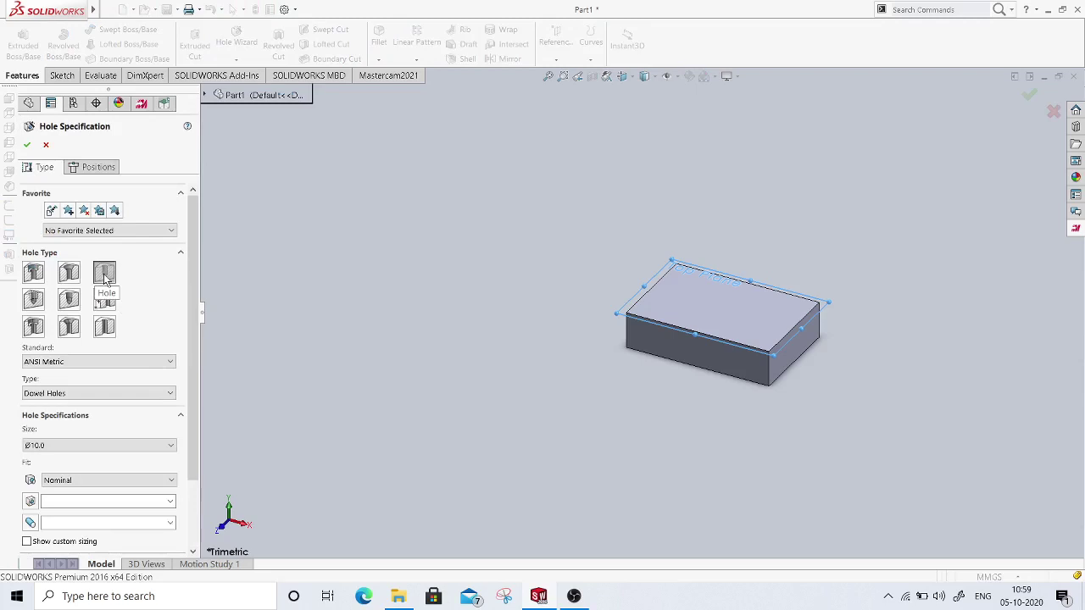
left_click_drag(195, 257, 202, 314)
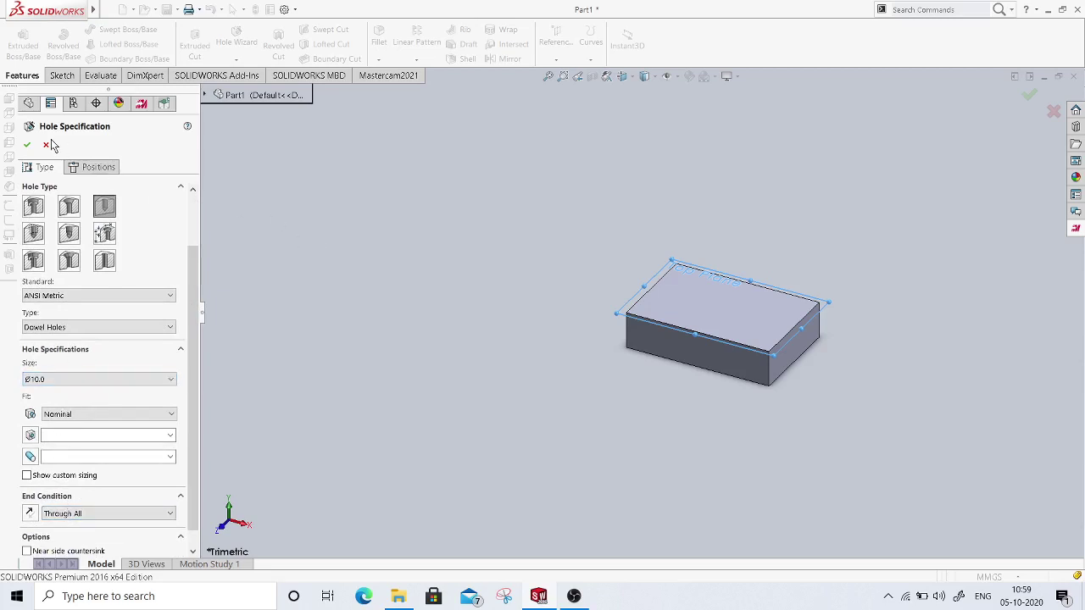
left_click(91, 167)
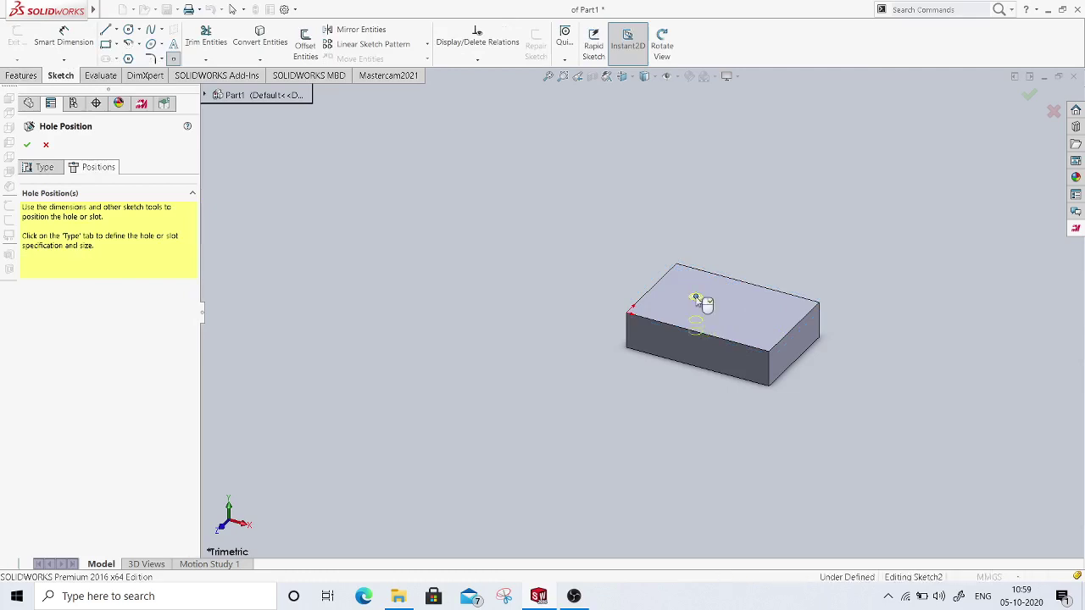
left_click(695, 297)
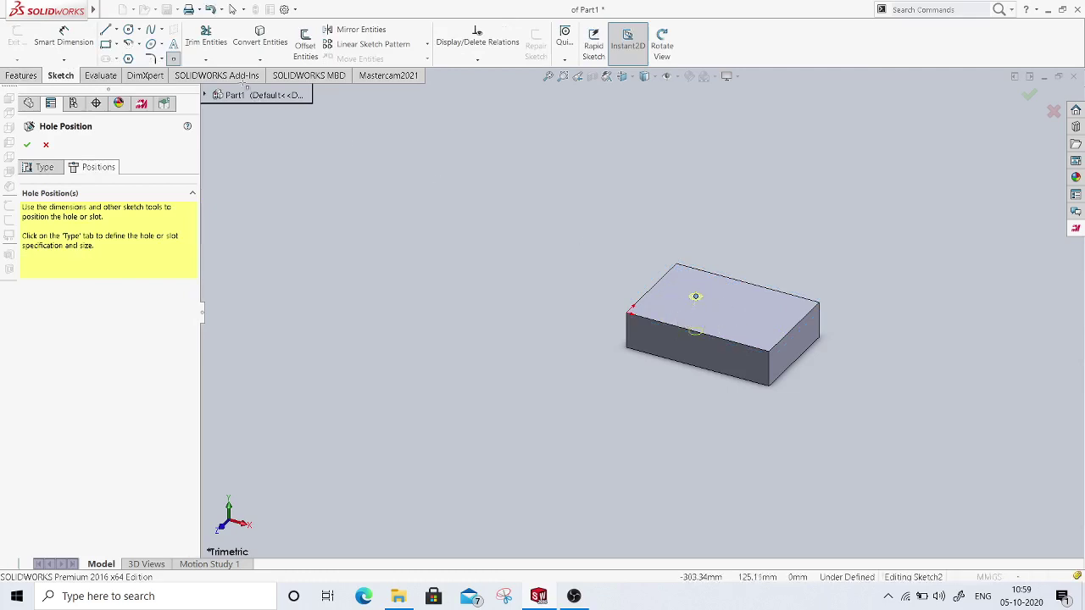
Step: Dimension the hole centre 40 mm from the rear long edge of the block's upper face
left_click(68, 42)
scroll(766, 311, "down", 4)
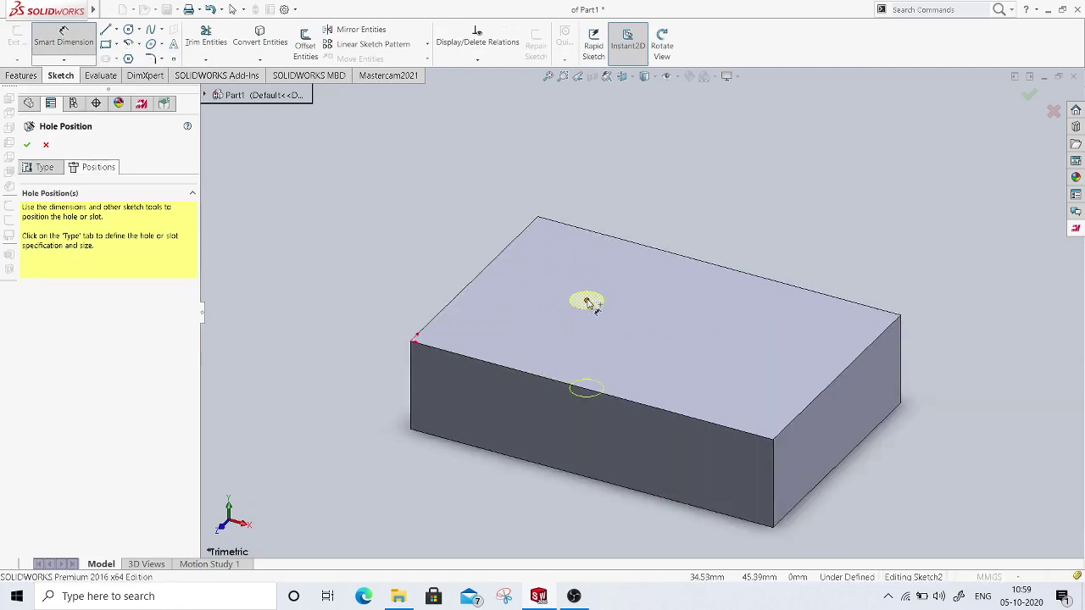
left_click(588, 302)
left_click(642, 248)
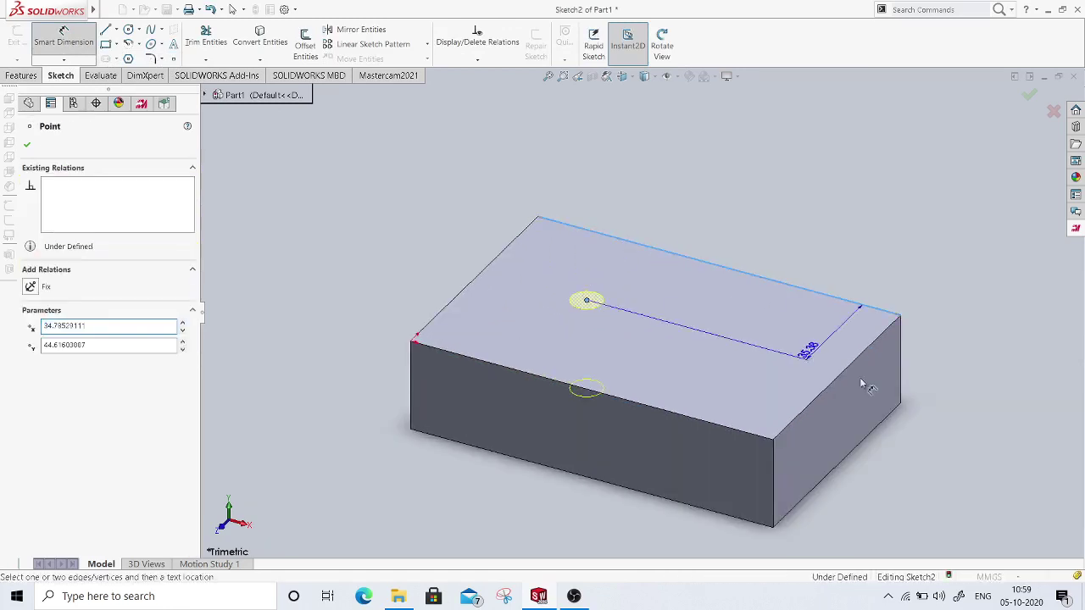
left_click(949, 395)
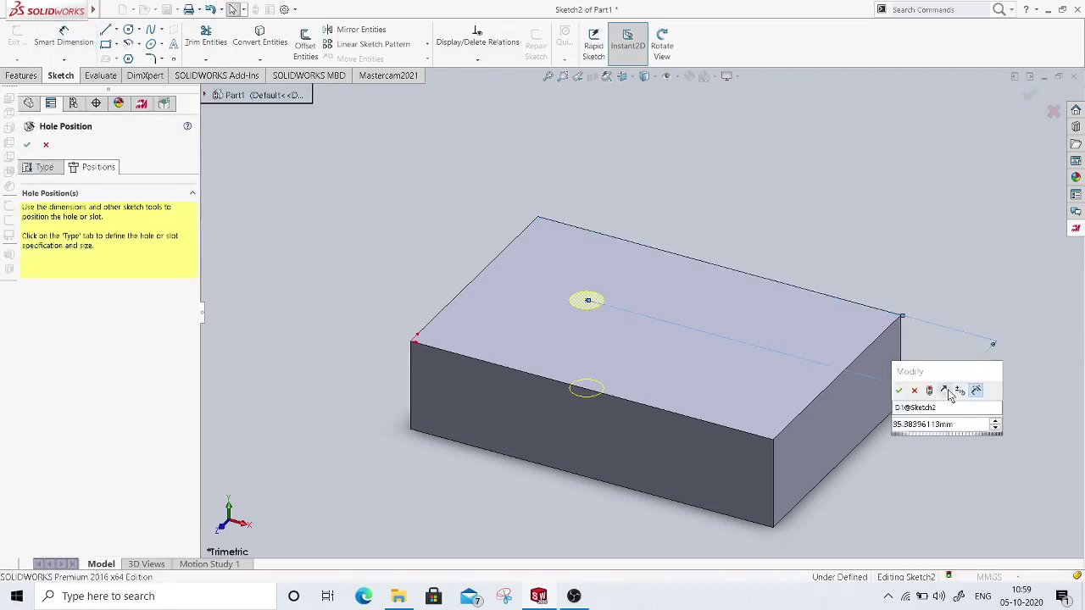
type("40")
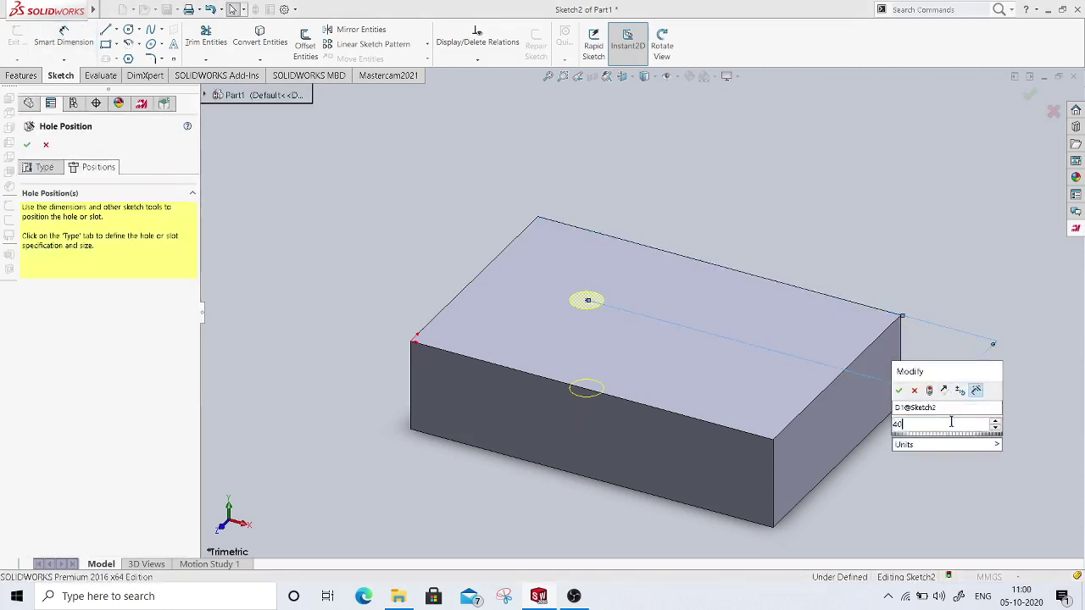
key("Return")
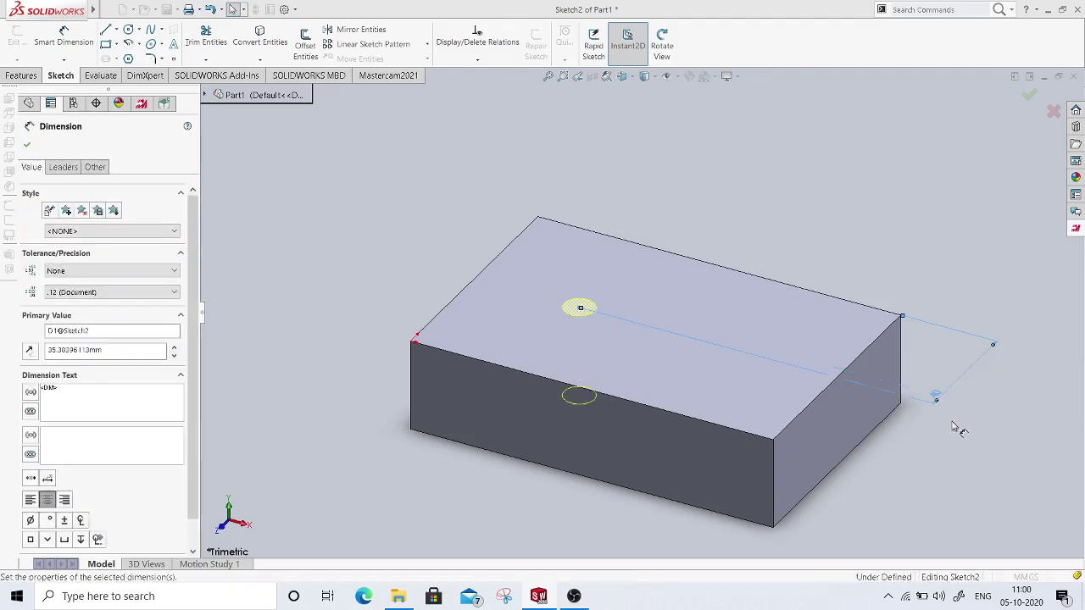
Step: Dimension the hole centre 40 mm from the upper face's short edge at the origin and finish the Ø10 hole
left_click(581, 308)
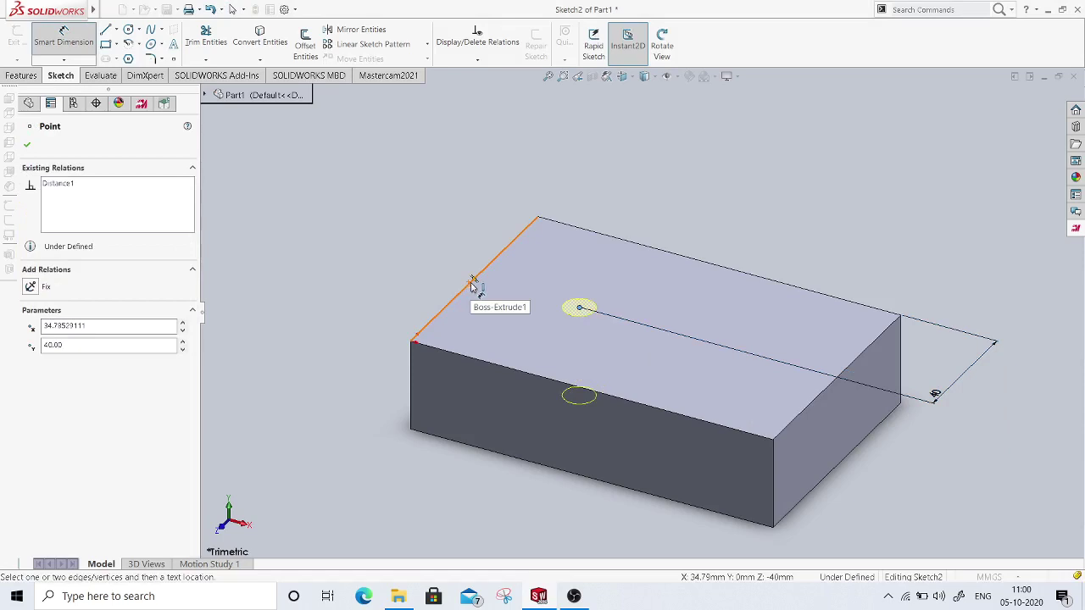
left_click(473, 286)
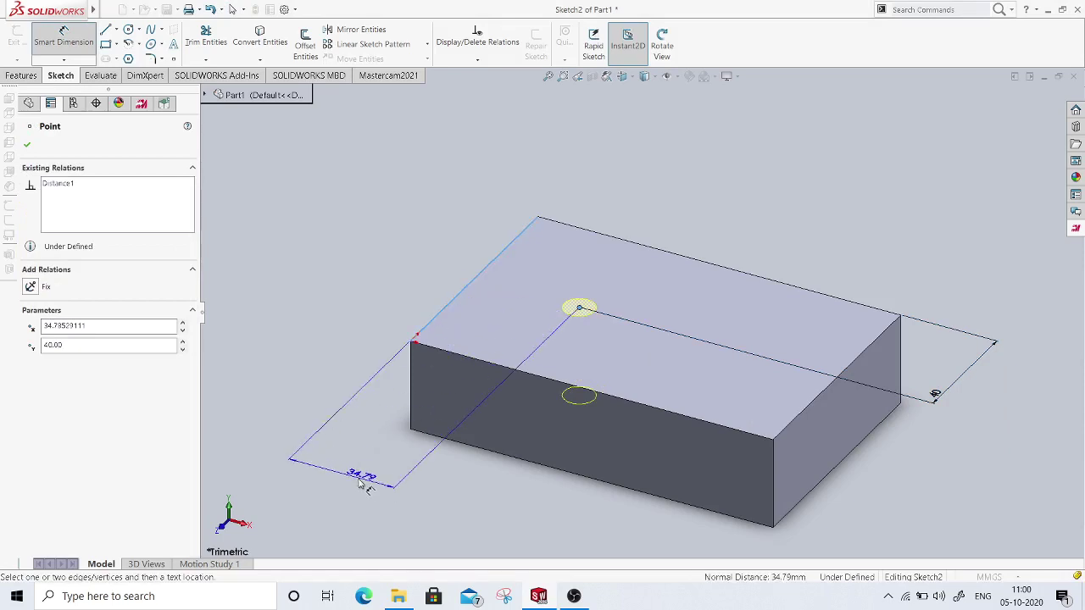
left_click(365, 485)
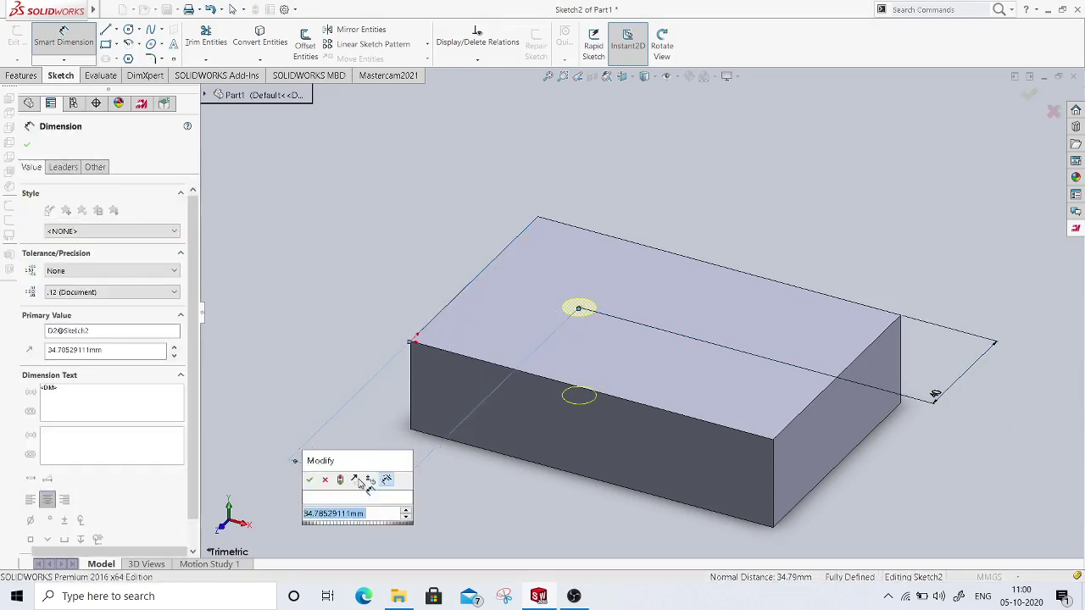
key("Return")
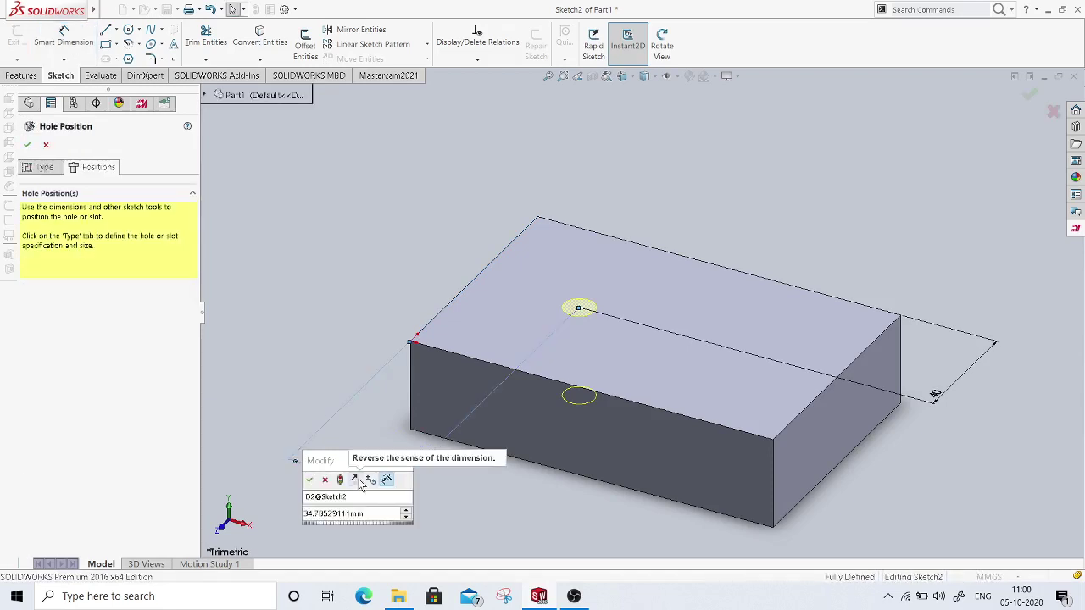
triple_click(352, 513)
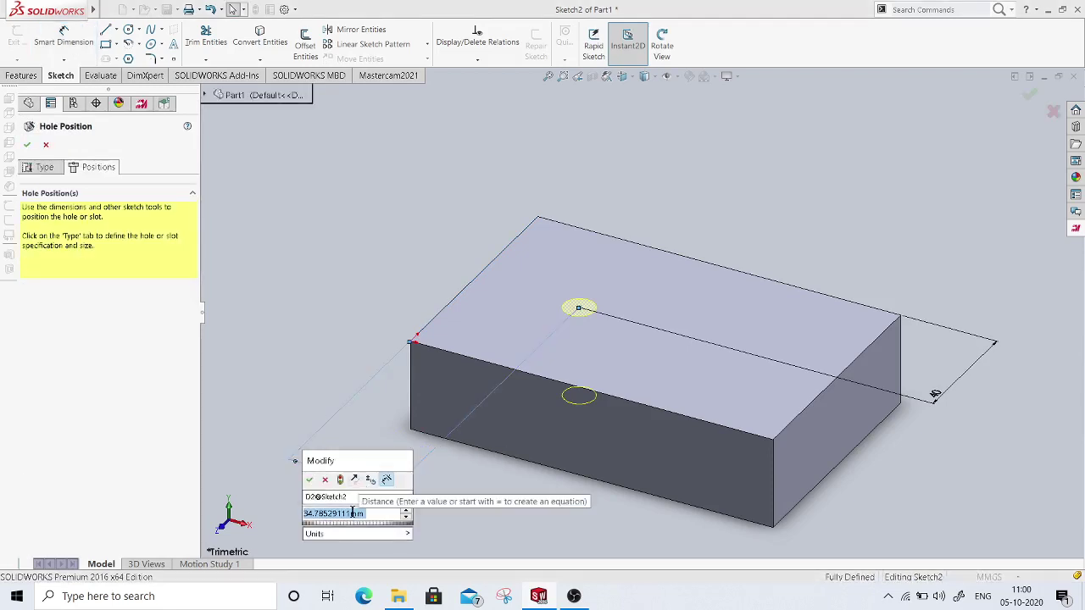
type("40")
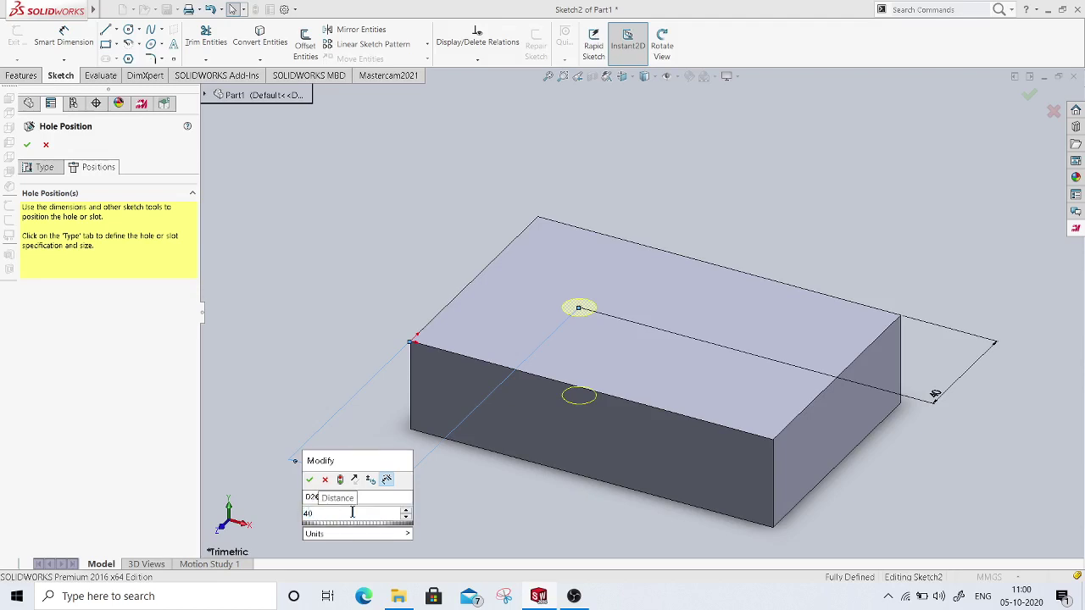
left_click(309, 481)
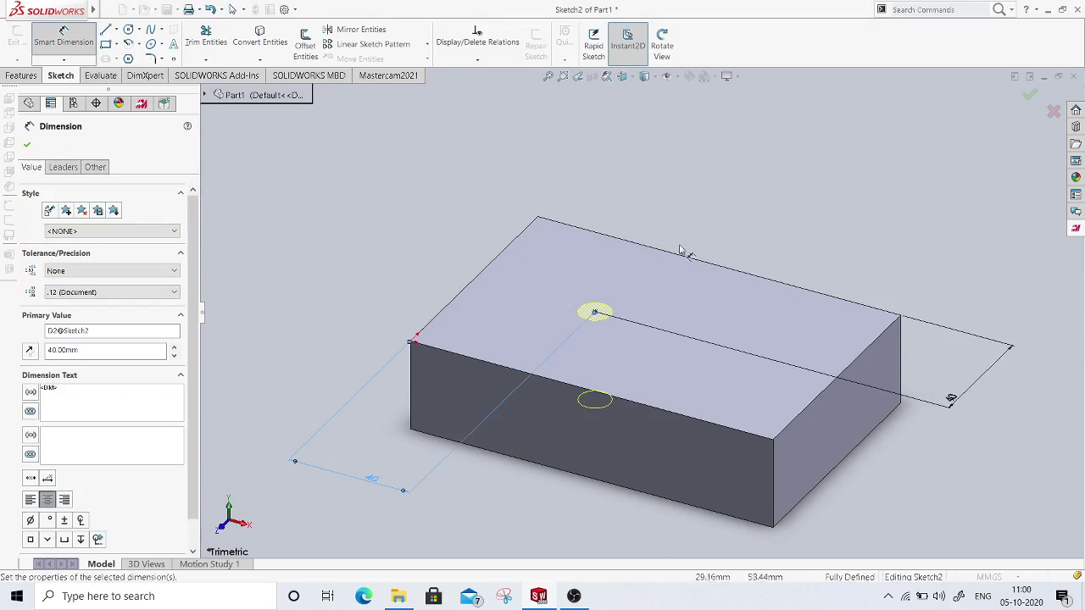
left_click(1029, 96)
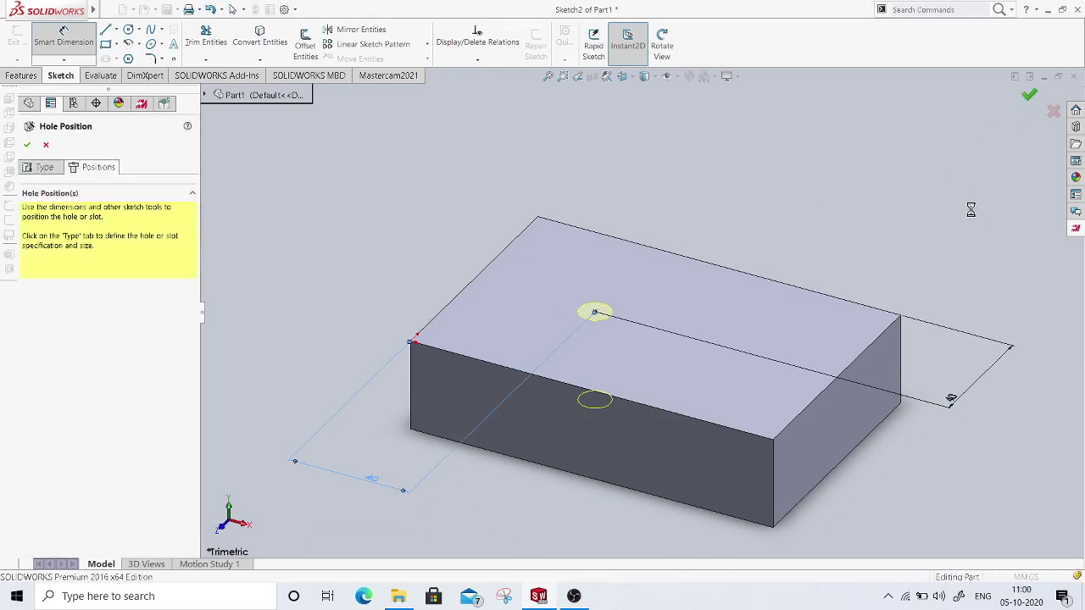
key("Return")
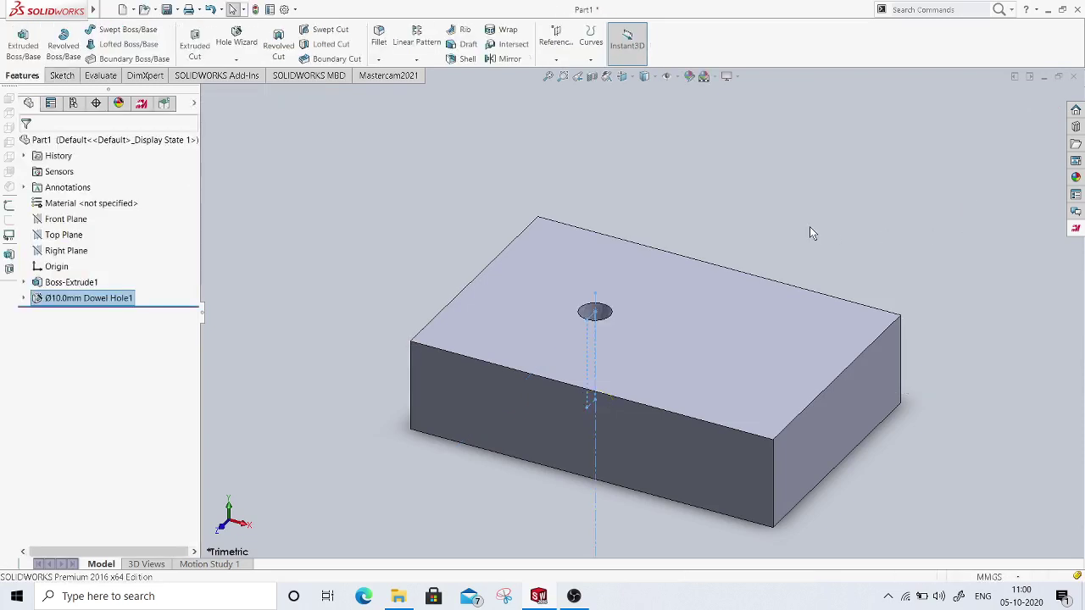
Step: Specify a second ANSI Metric dowel hole in Hole Wizard with size Ø20.0 and a Blind end condition 21 mm deep
middle_click_drag(654, 359, 664, 390)
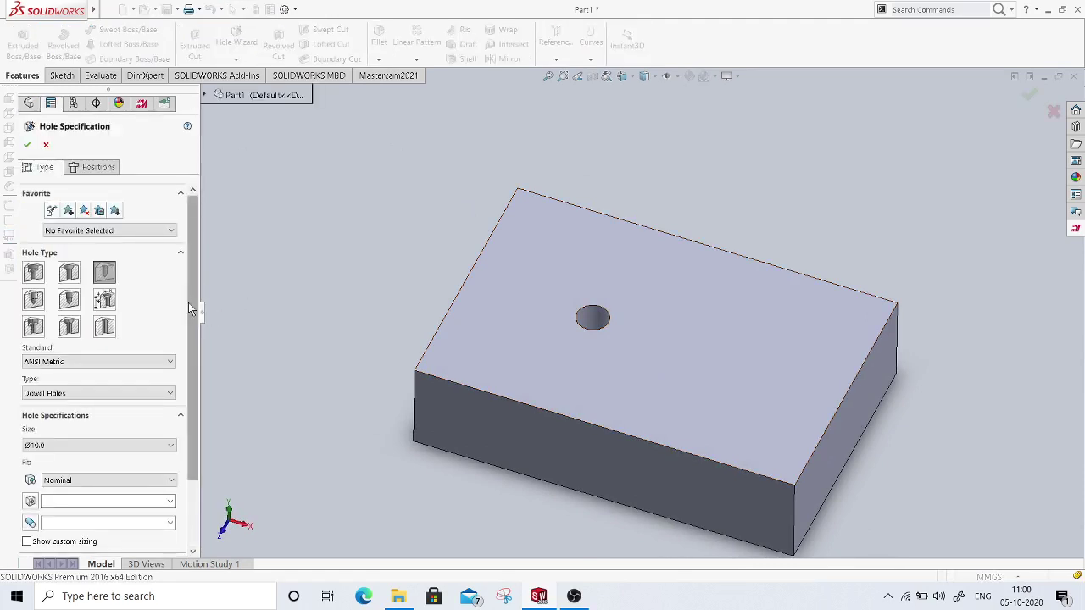
left_click_drag(191, 310, 188, 362)
left_click(73, 361)
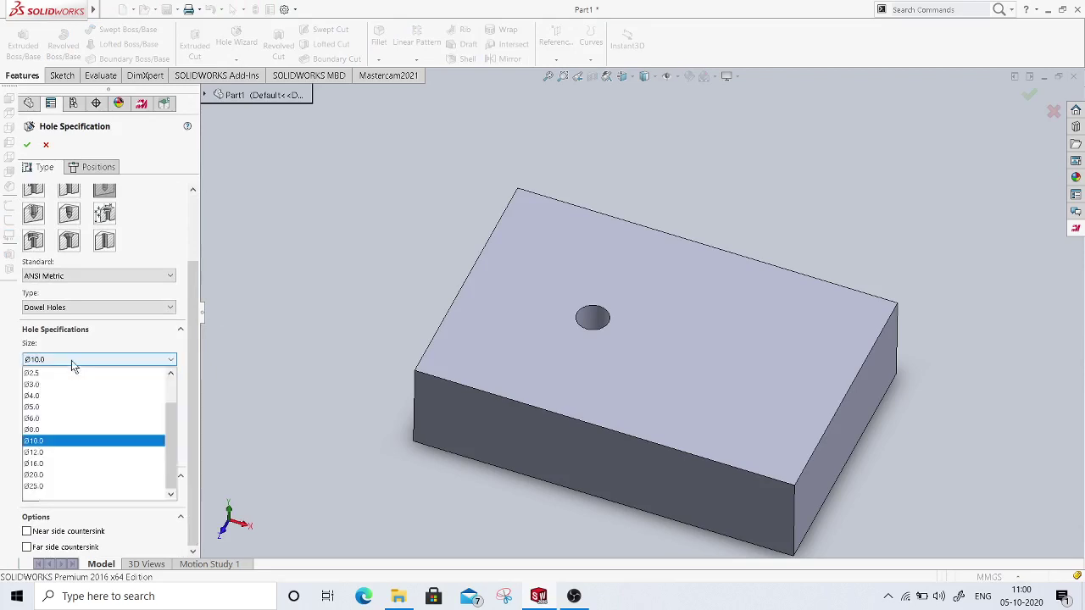
left_click(51, 475)
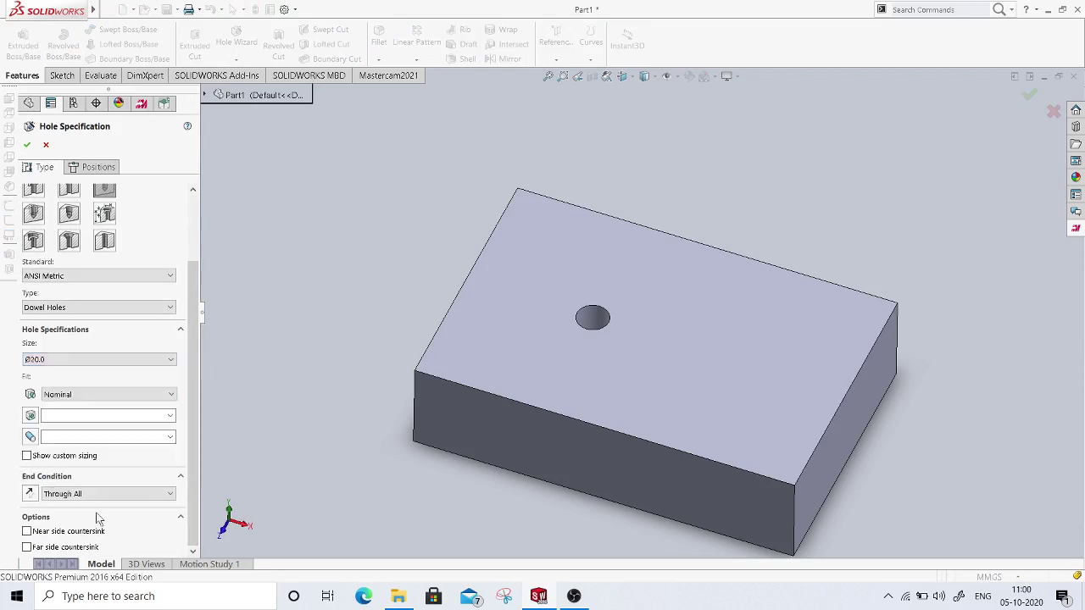
left_click(77, 493)
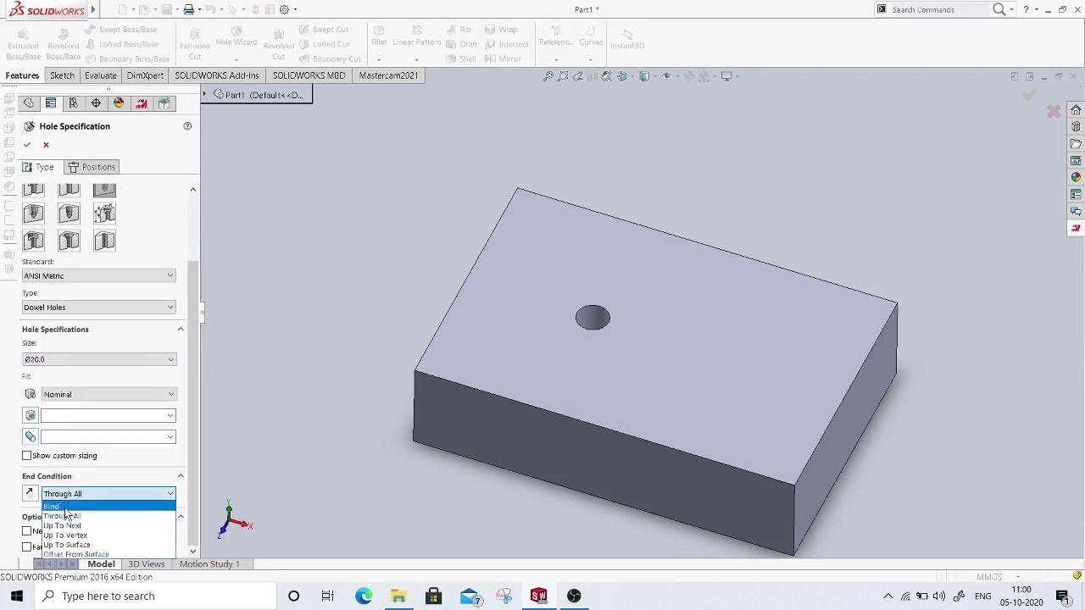
left_click(65, 507)
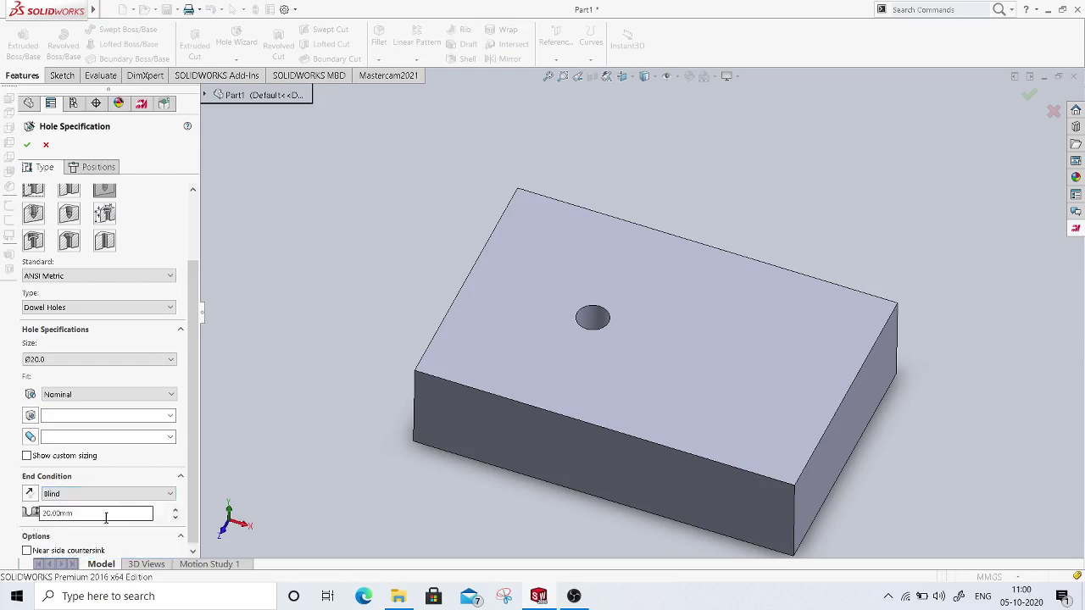
left_click_drag(78, 513, 3, 500)
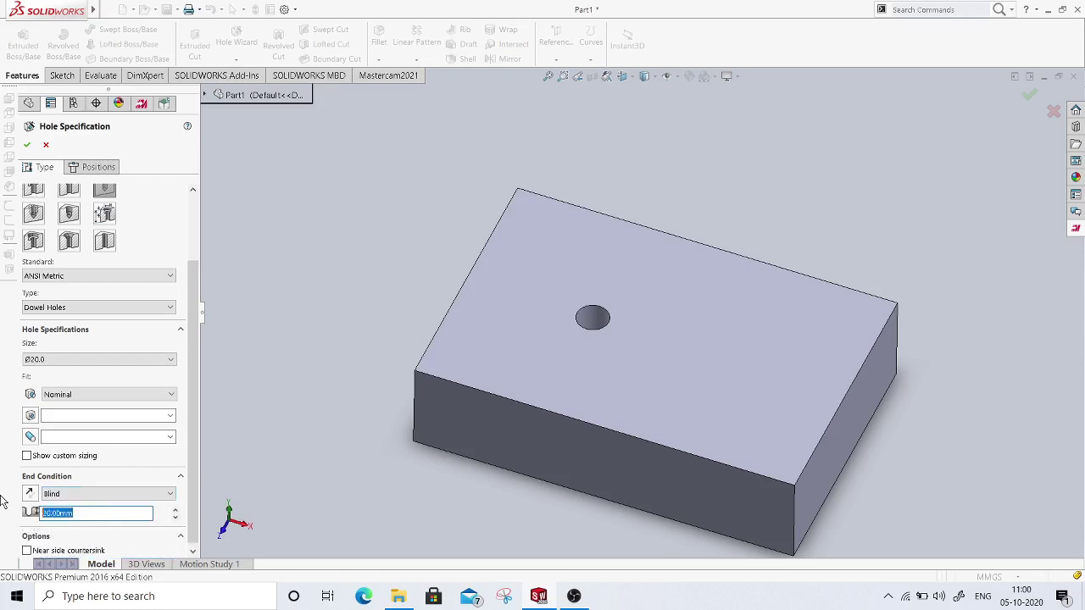
type("21")
Step: Place the Ø20 hole on the block's upper face, about 85 mm along its length and 41 mm across from the origin corner
left_click(80, 167)
left_click(741, 368)
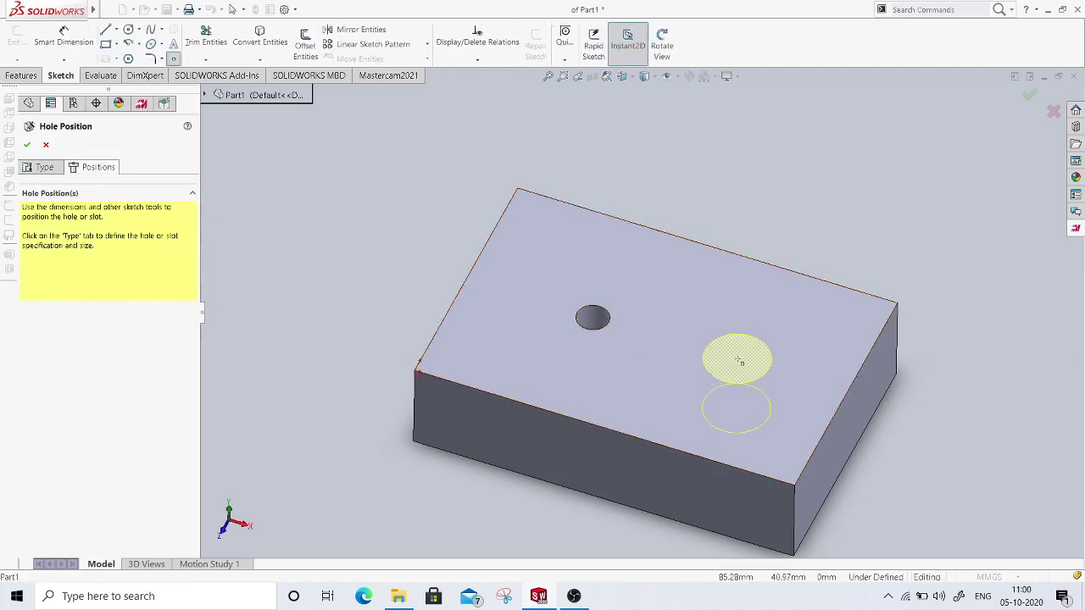
left_click(738, 359)
Step: Dimension the Ø20 hole centre 40 mm from the rear long edge of the upper face
left_click(64, 38)
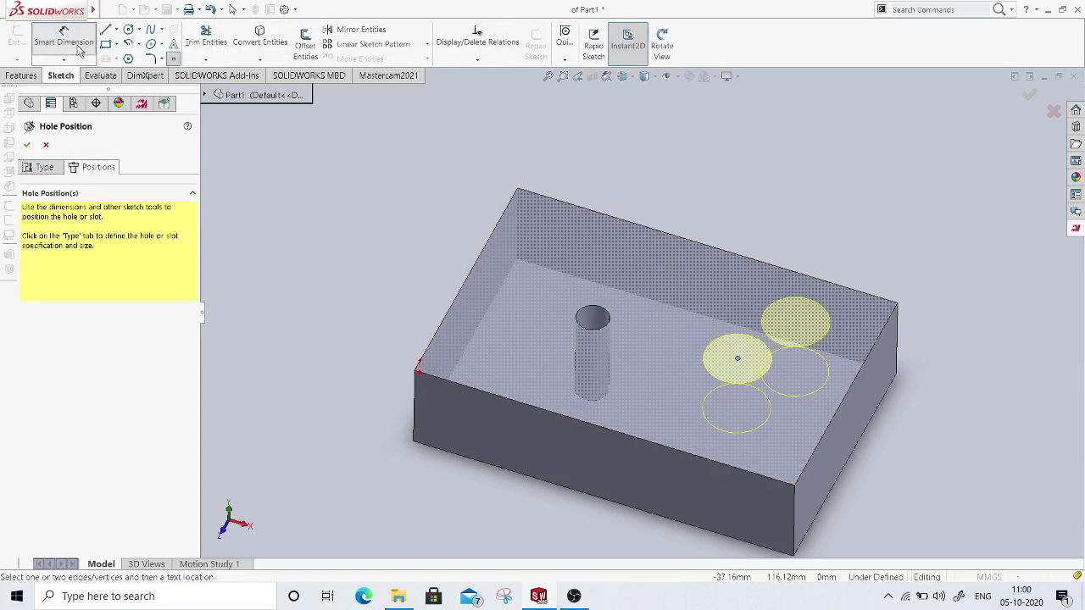
left_click(738, 359)
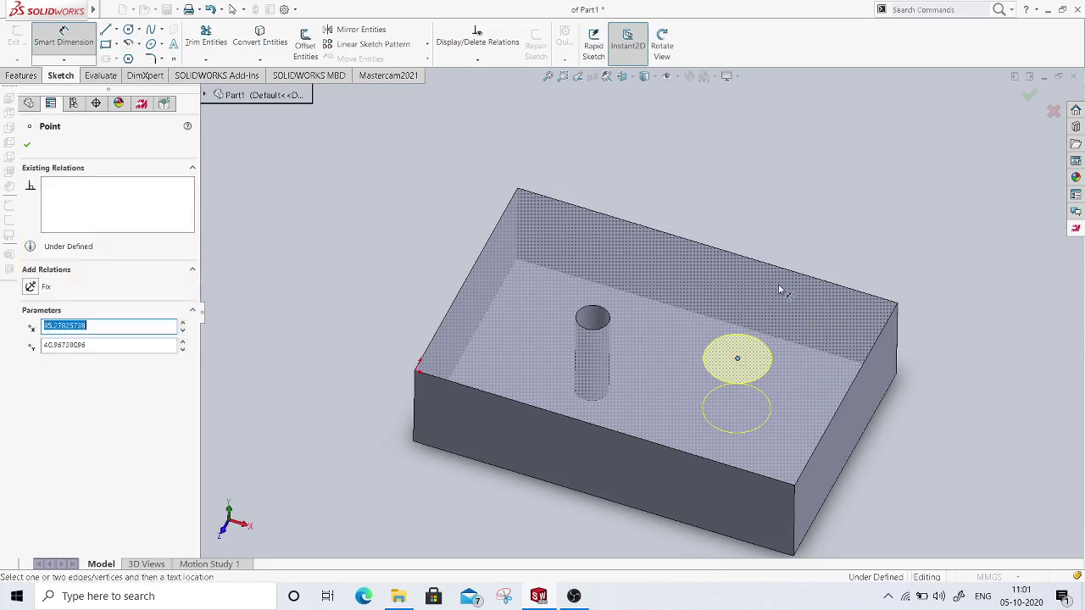
left_click(797, 274)
left_click(967, 411)
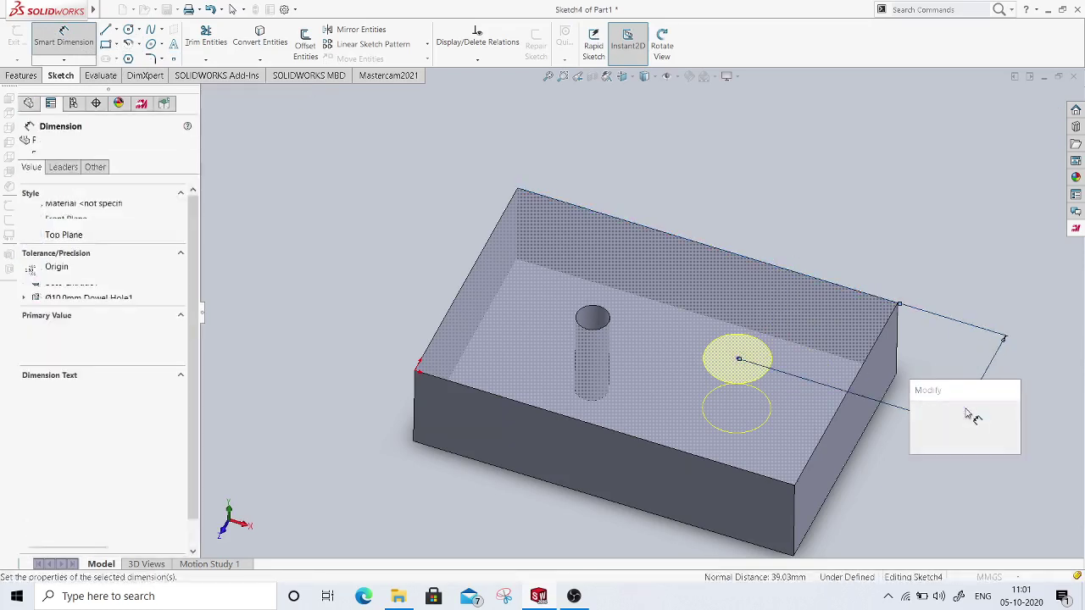
double_click(969, 440)
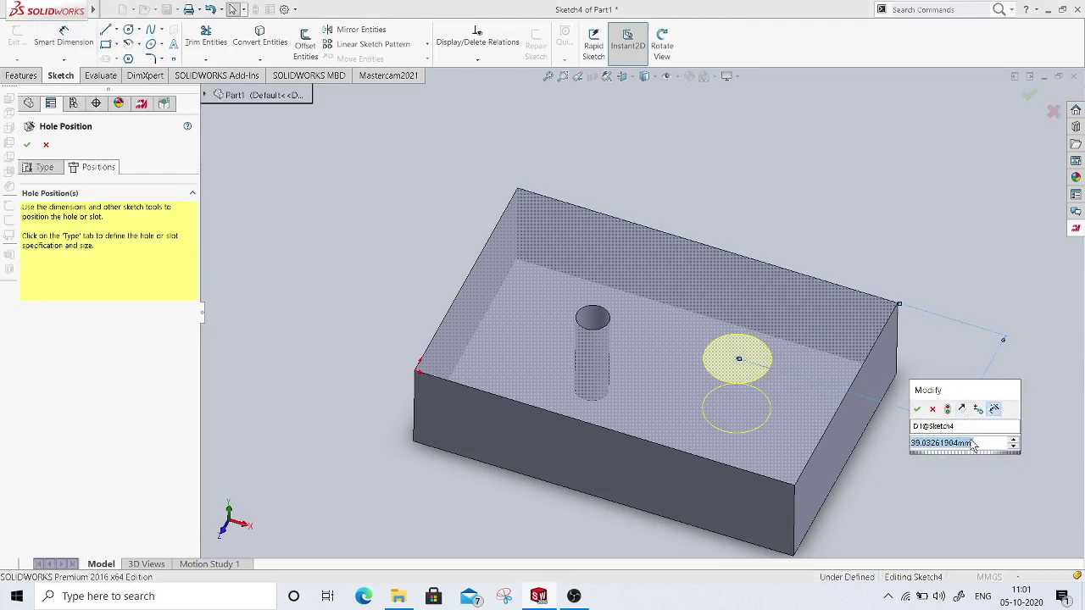
type("40")
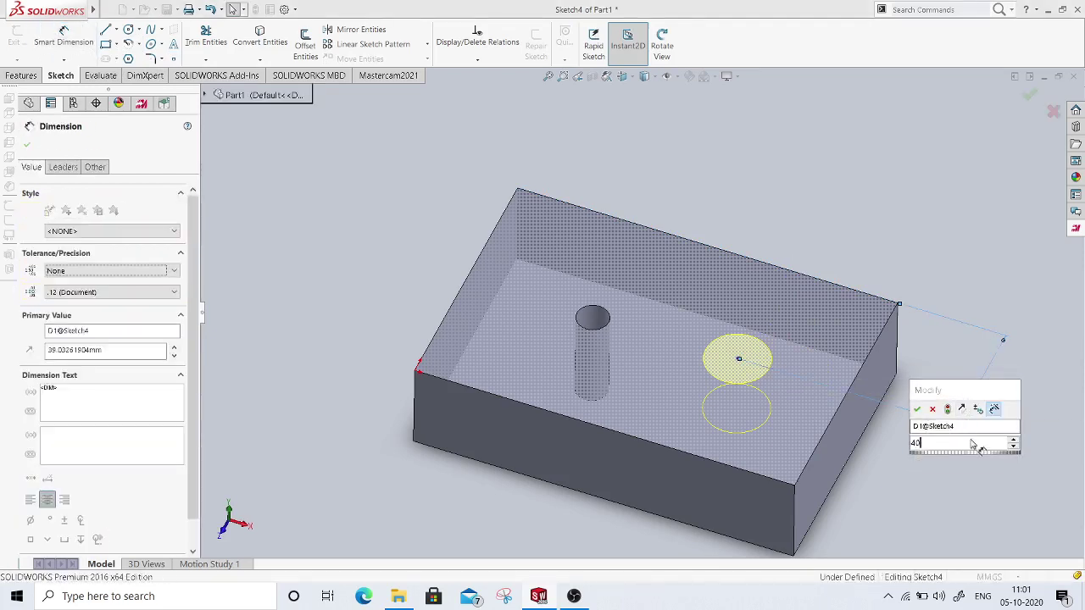
key("Escape")
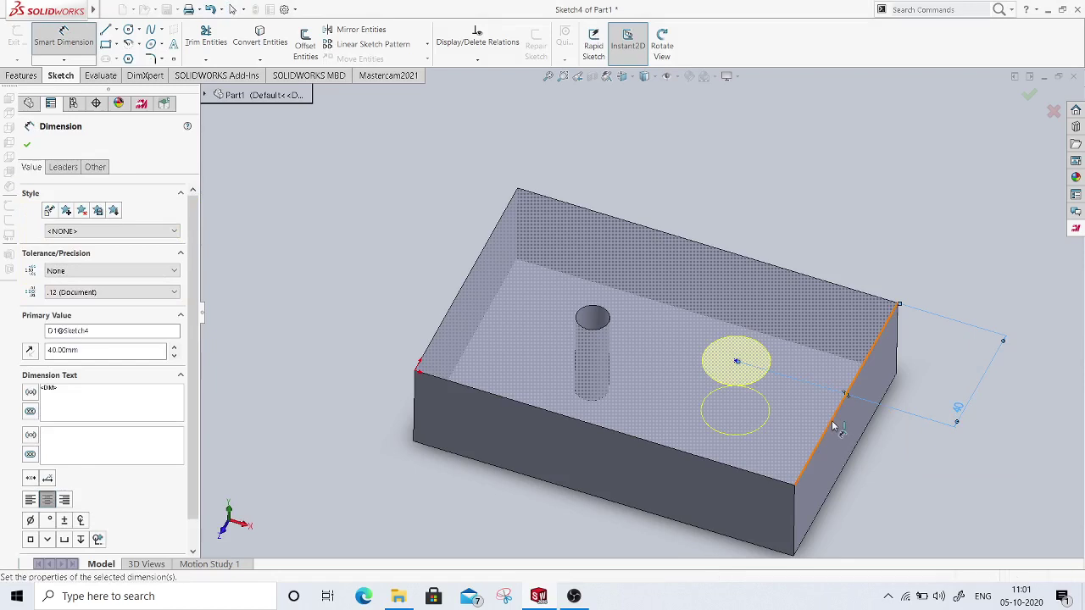
Step: Dimension the Ø20 hole centre 40 mm from the short edge opposite the origin and finish the hole
left_click(738, 362)
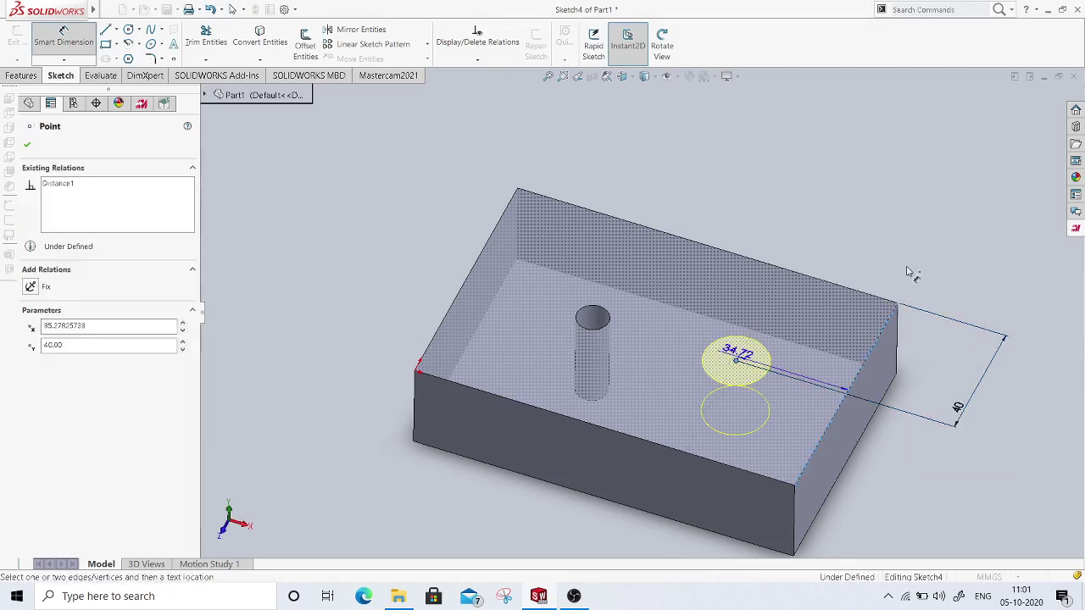
left_click(901, 258)
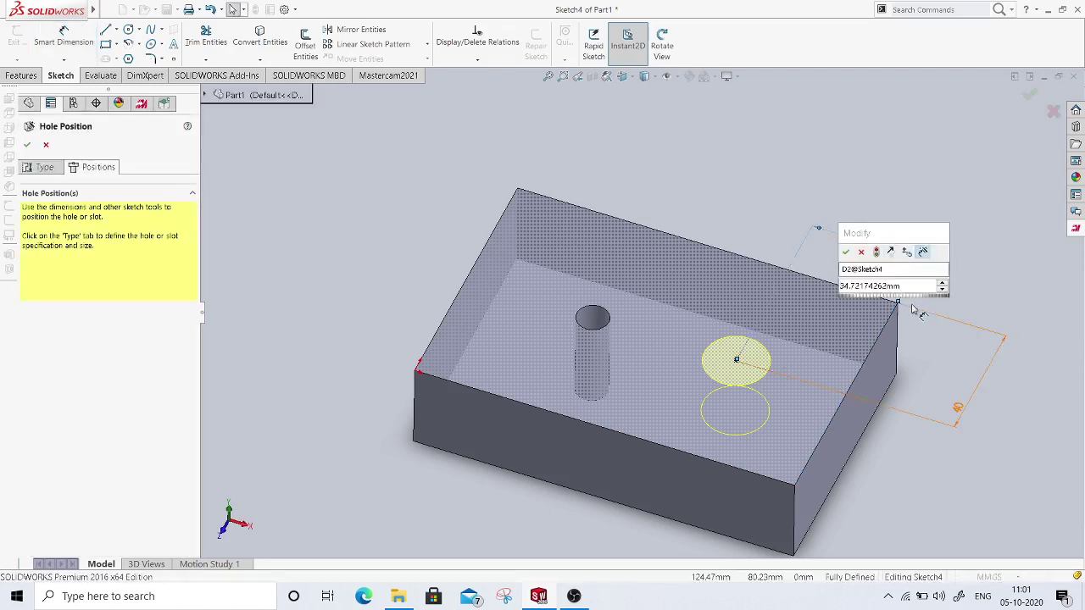
type("40")
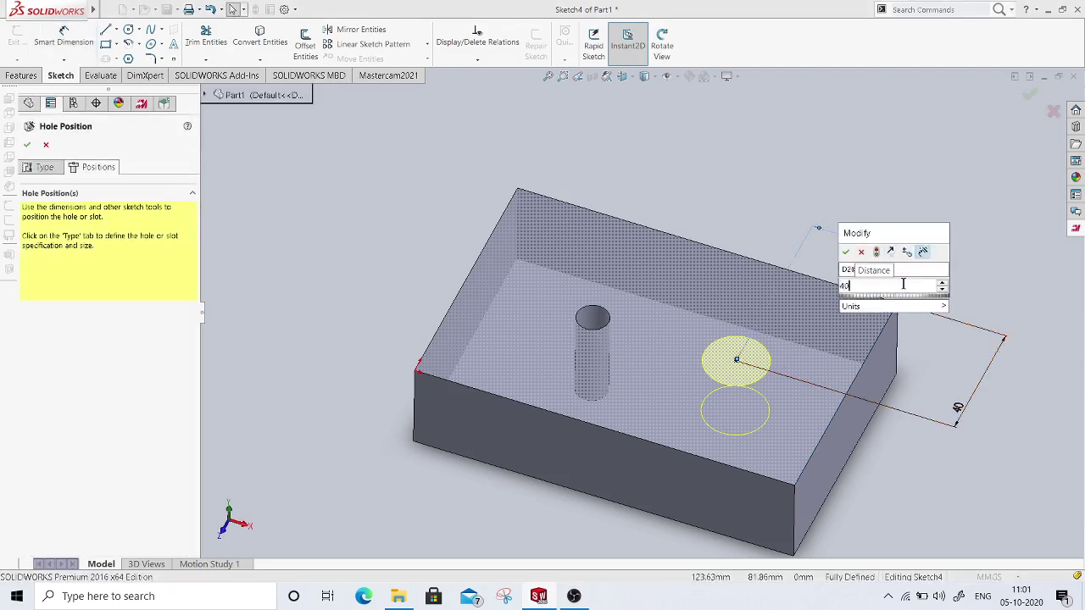
key("Return")
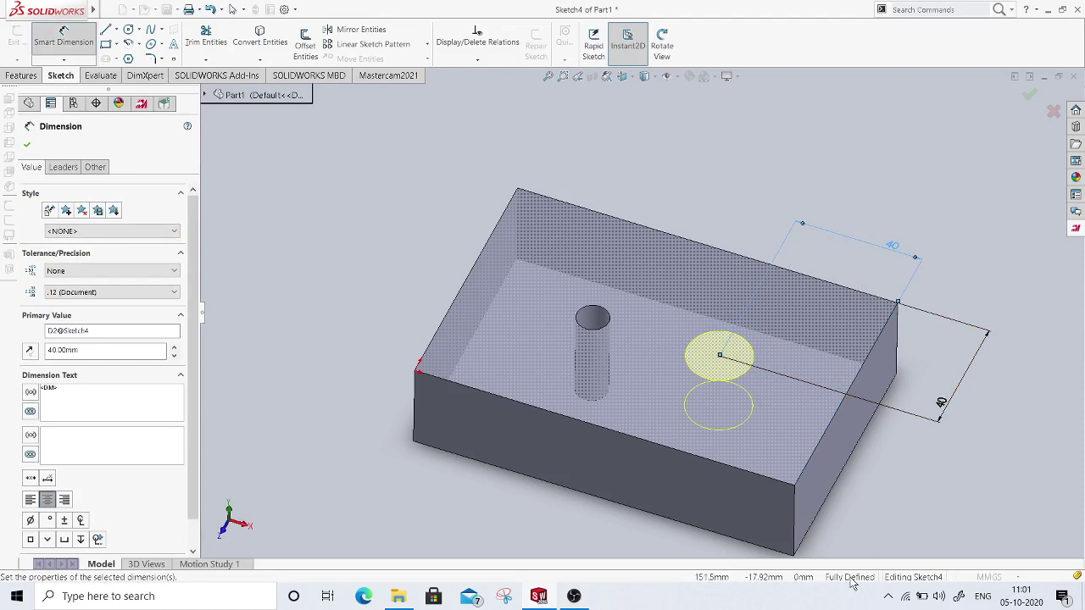
left_click(1030, 93)
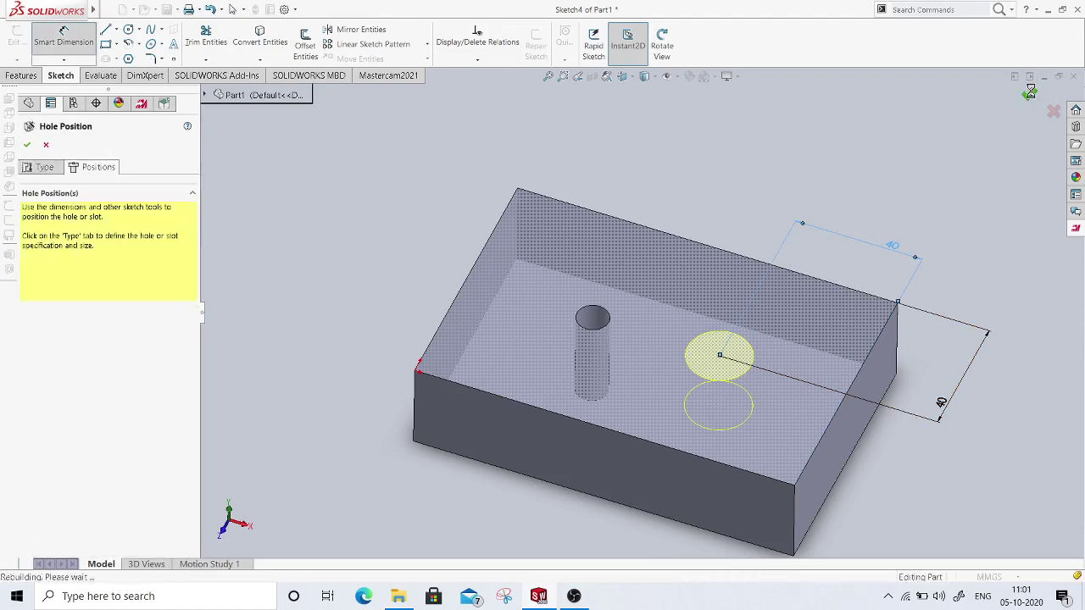
left_click(1030, 94)
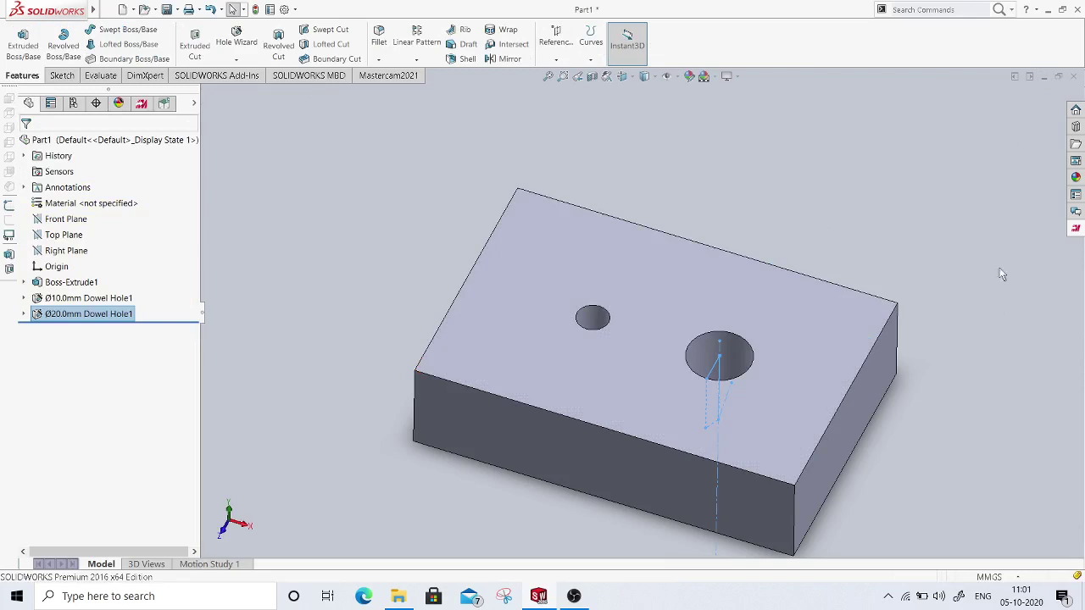
Step: Examine the conical bottom of the blind Ø20 hole and compare it with the Ø10 through hole
middle_click_drag(872, 300, 764, 405)
scroll(727, 398, "down", 5)
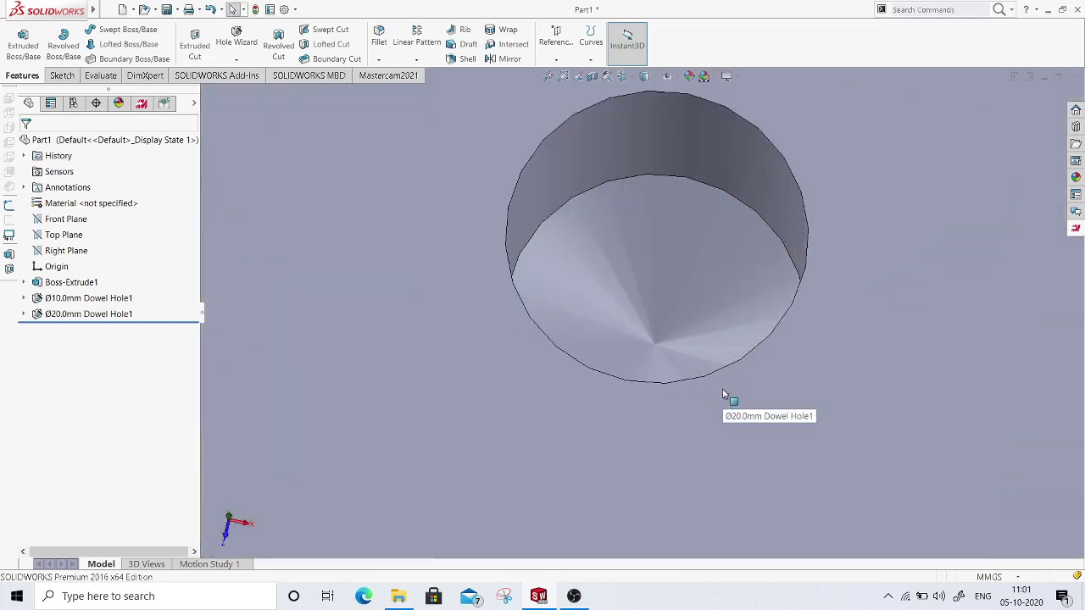
left_click(668, 347)
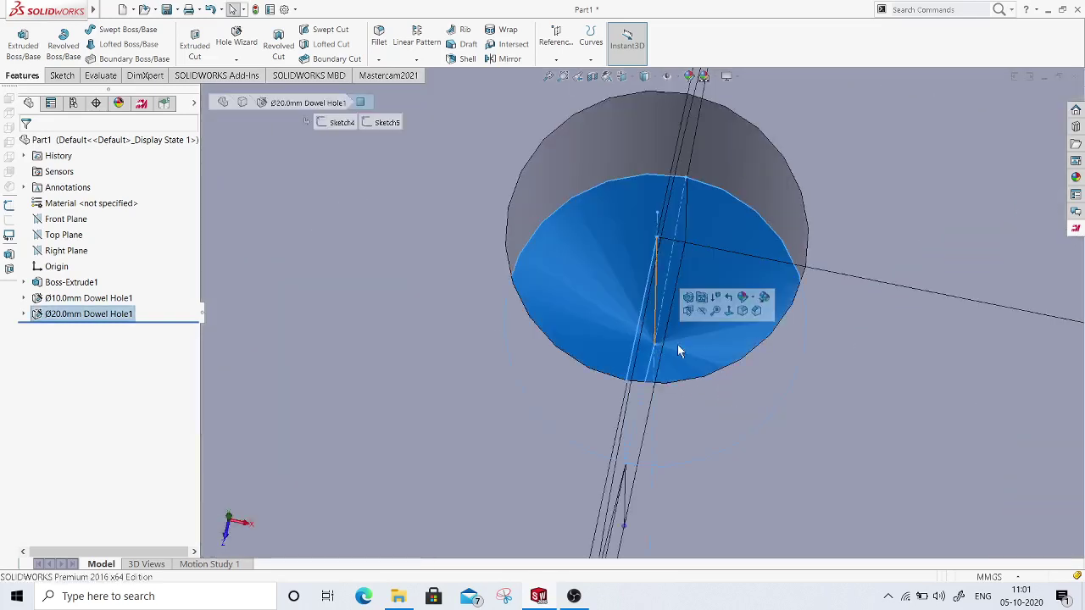
scroll(687, 383, "up", 5)
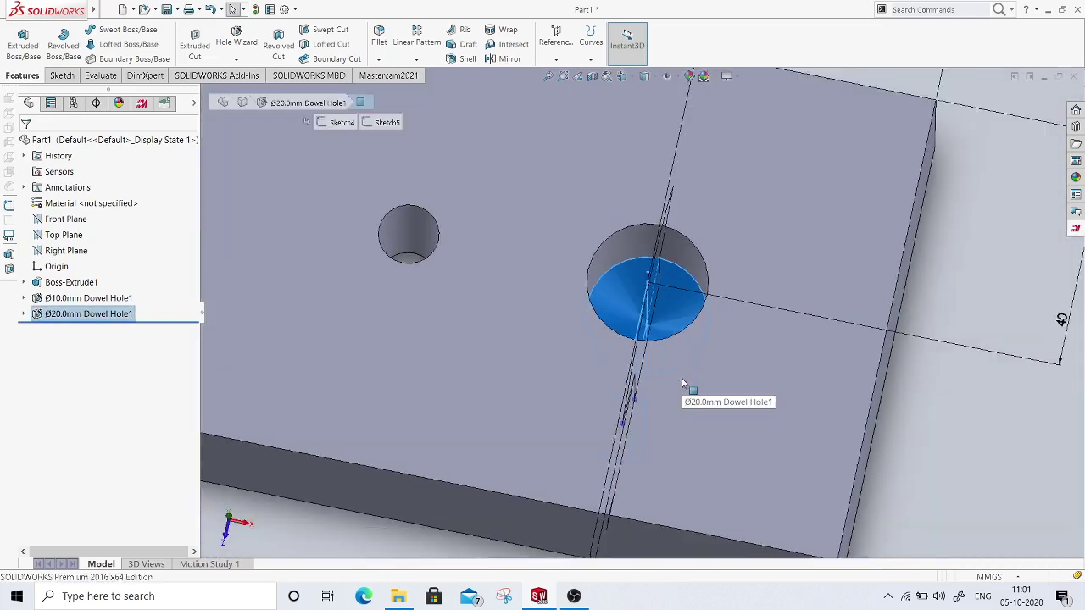
left_click(863, 384)
middle_click_drag(625, 271, 617, 248)
scroll(648, 328, "down", 3)
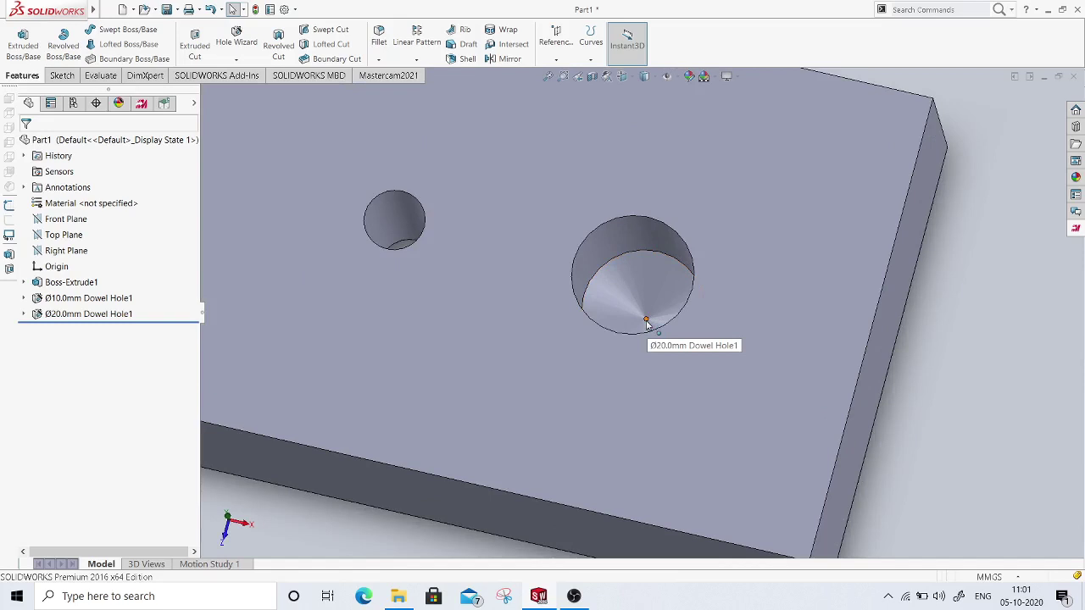
left_click(639, 251)
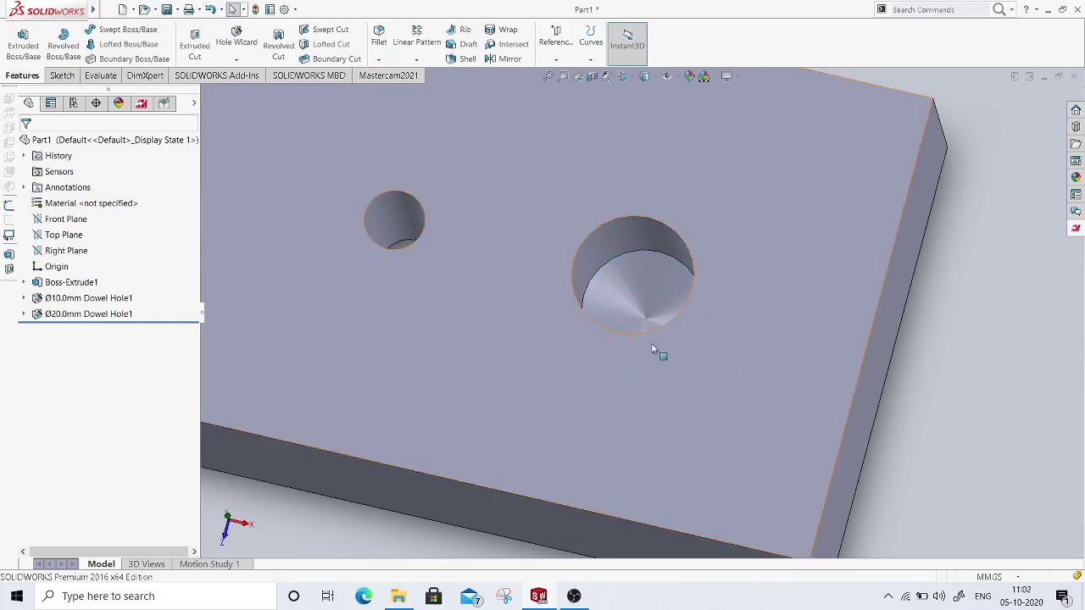
scroll(653, 348, "up", 5)
middle_click_drag(651, 350, 633, 183)
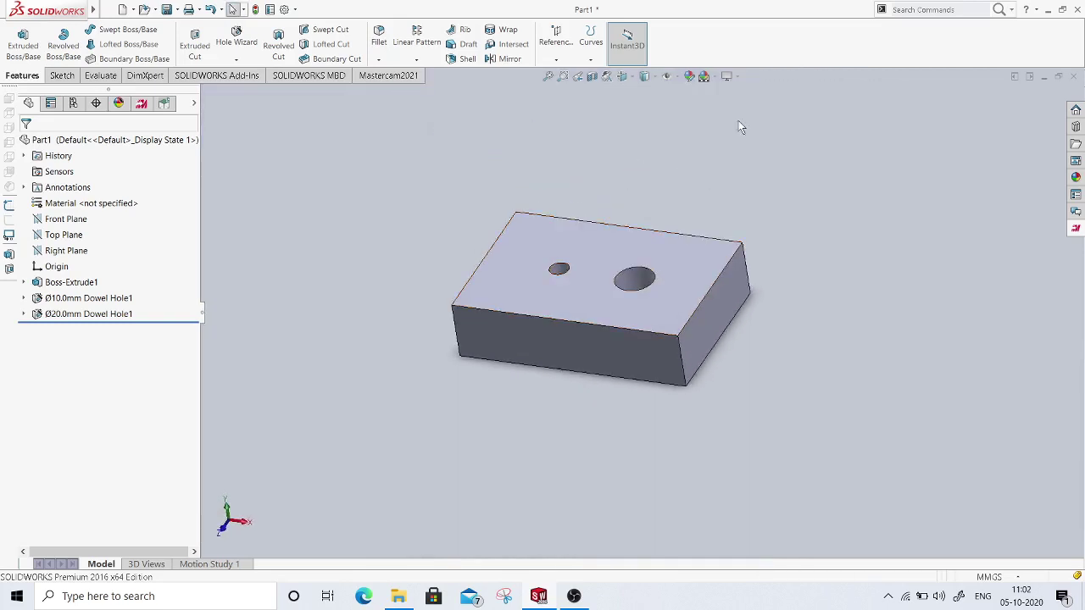
Step: Save the part in the Mastercam folder under the file name 2.drilling
left_click(167, 10)
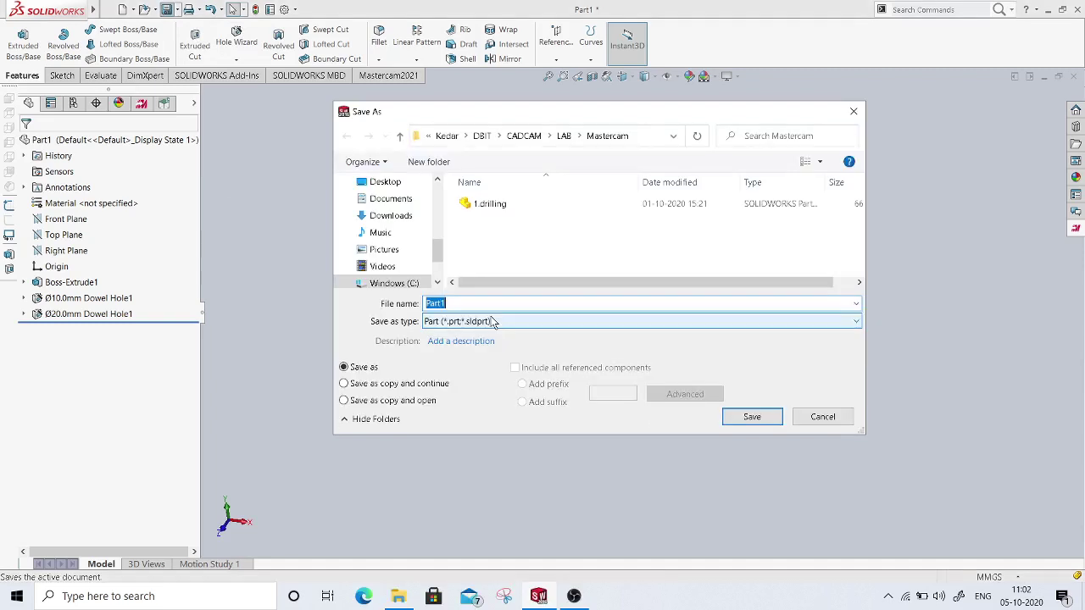
type("2.drilling")
key("Return")
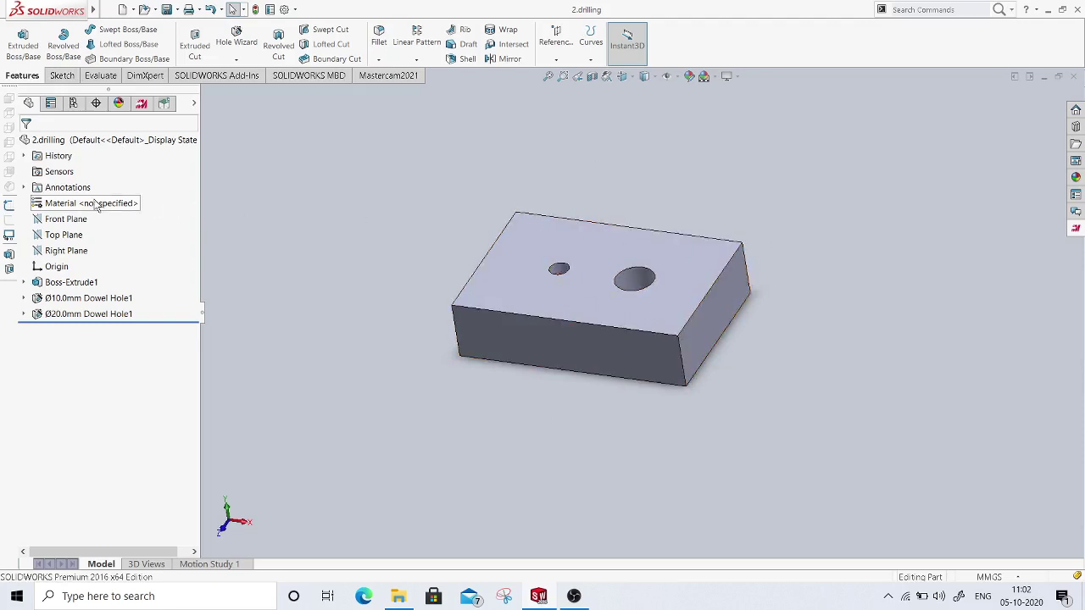
Step: Activate the *Top annotation view and turn on the display of feature dimensions
left_click(24, 188)
double_click(35, 189)
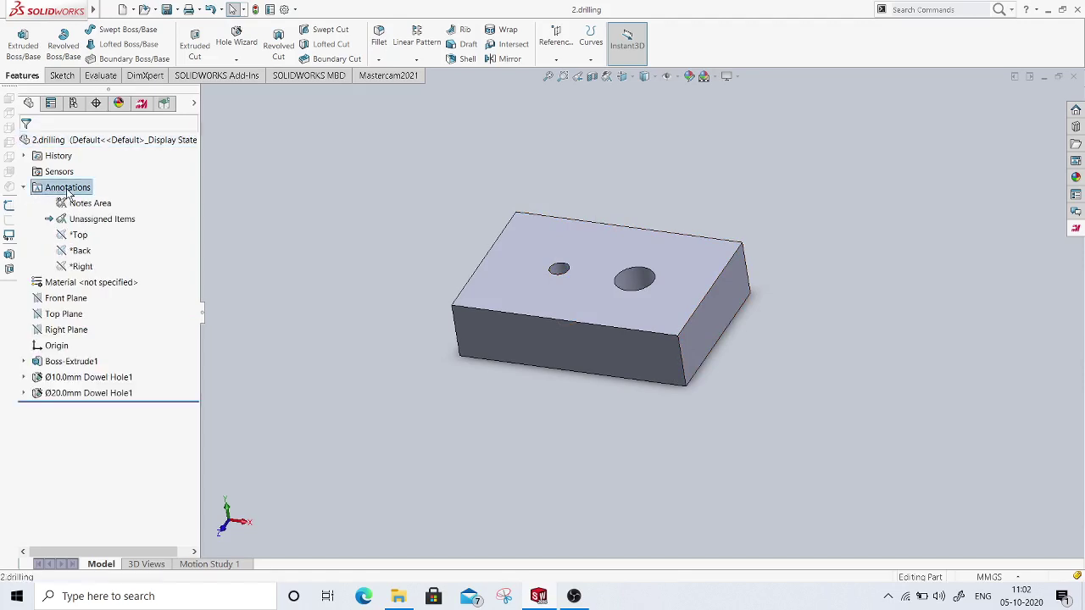
left_click(24, 189)
left_click(88, 237)
double_click(88, 240)
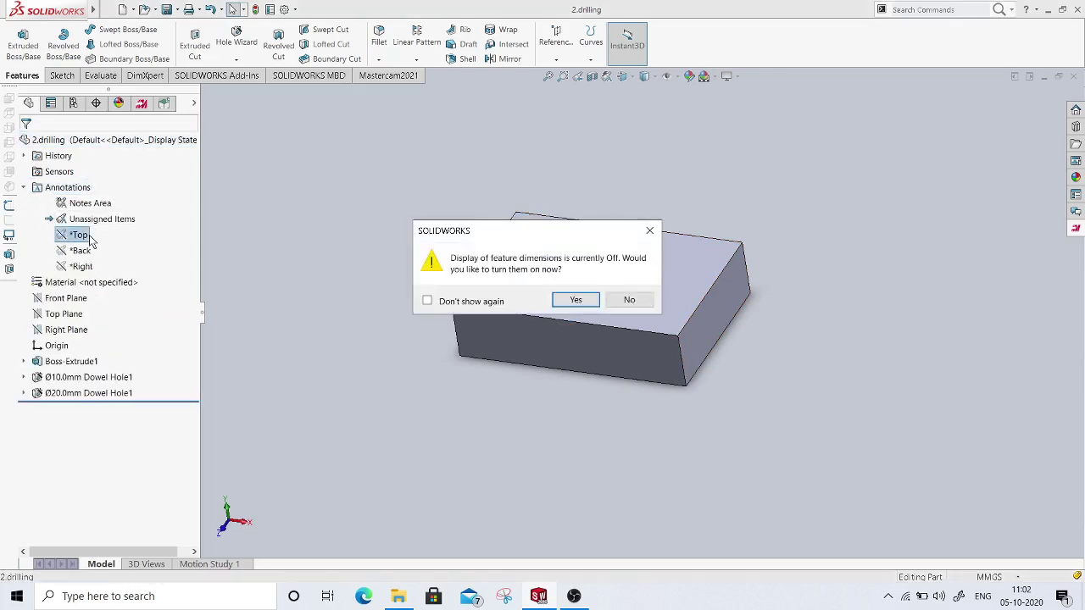
left_click(574, 301)
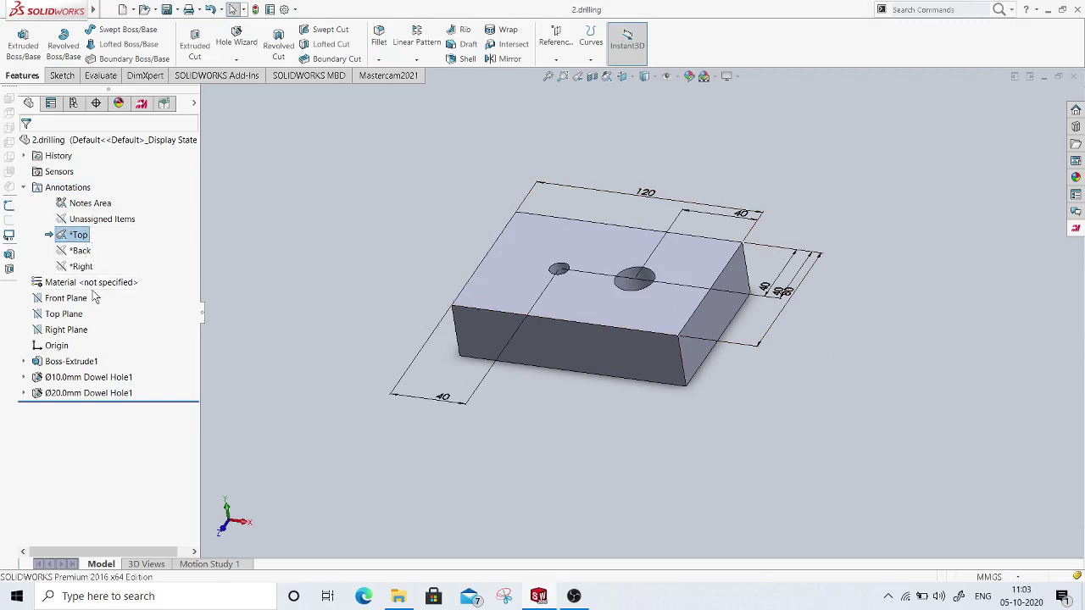
Step: Switch to the *Right annotation view and examine the depth, diameter and tip angle dimensions of both holes
left_click(100, 220)
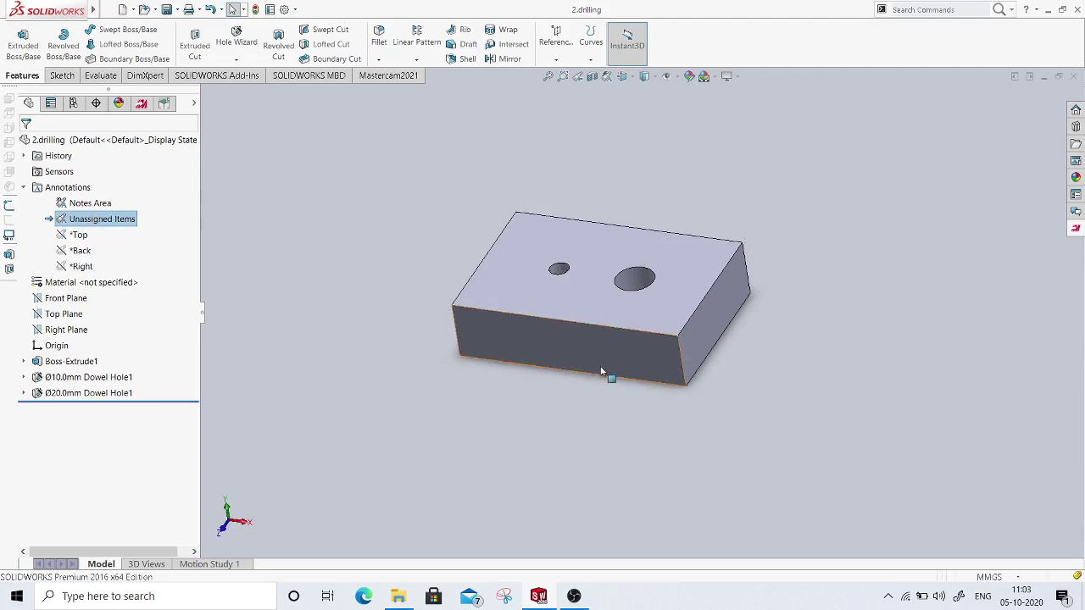
middle_click_drag(605, 370, 590, 331)
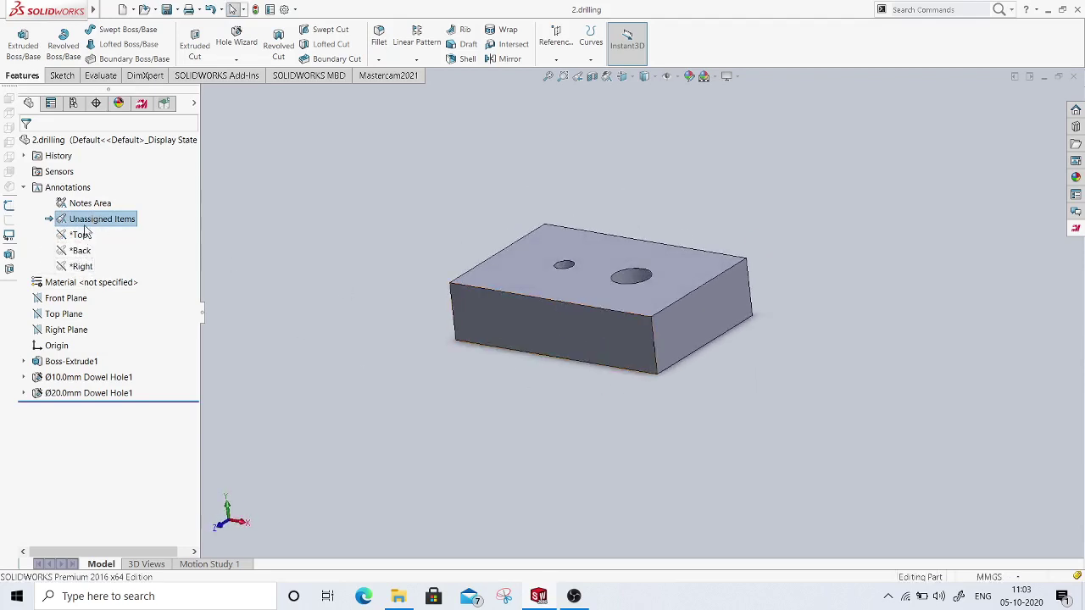
left_click(82, 268)
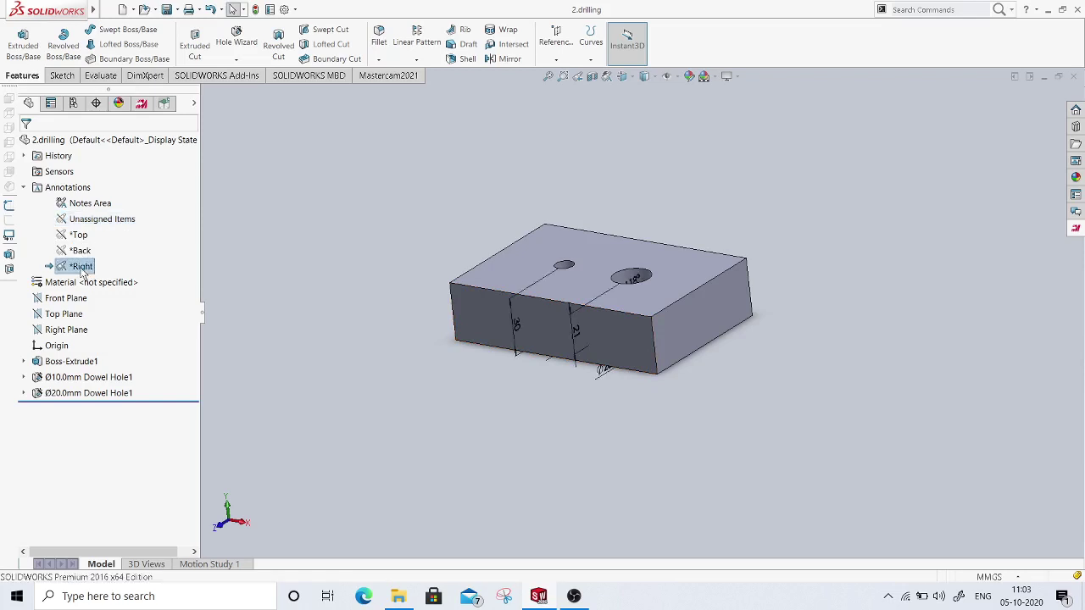
scroll(644, 342, "down", 2)
scroll(630, 339, "down", 2)
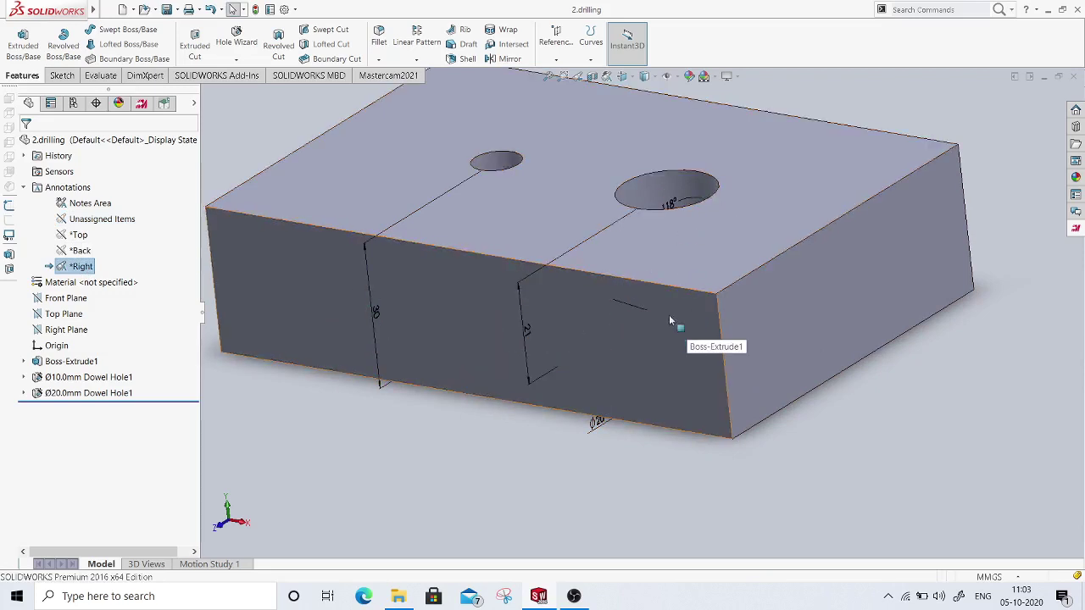
middle_click_drag(651, 289, 642, 512)
key("ctrl+shift+z")
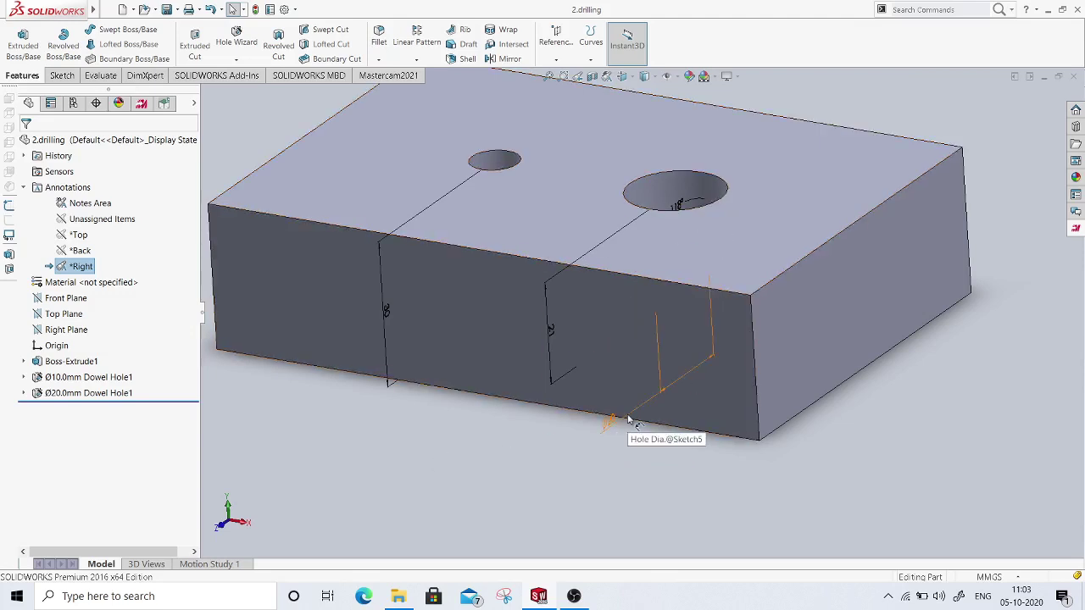
scroll(661, 238, "down", 5)
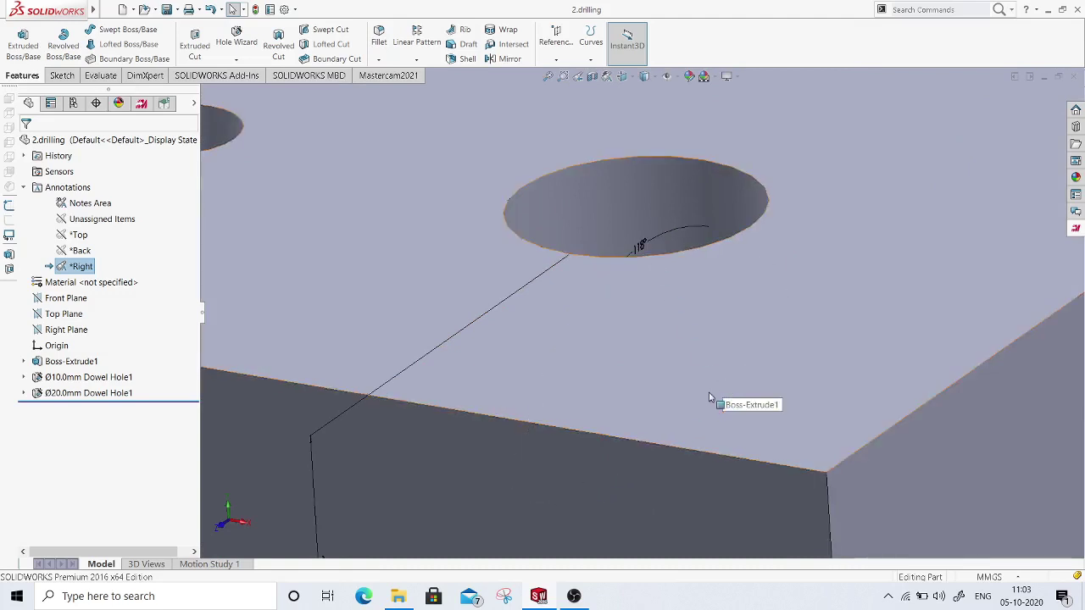
scroll(711, 397, "up", 5)
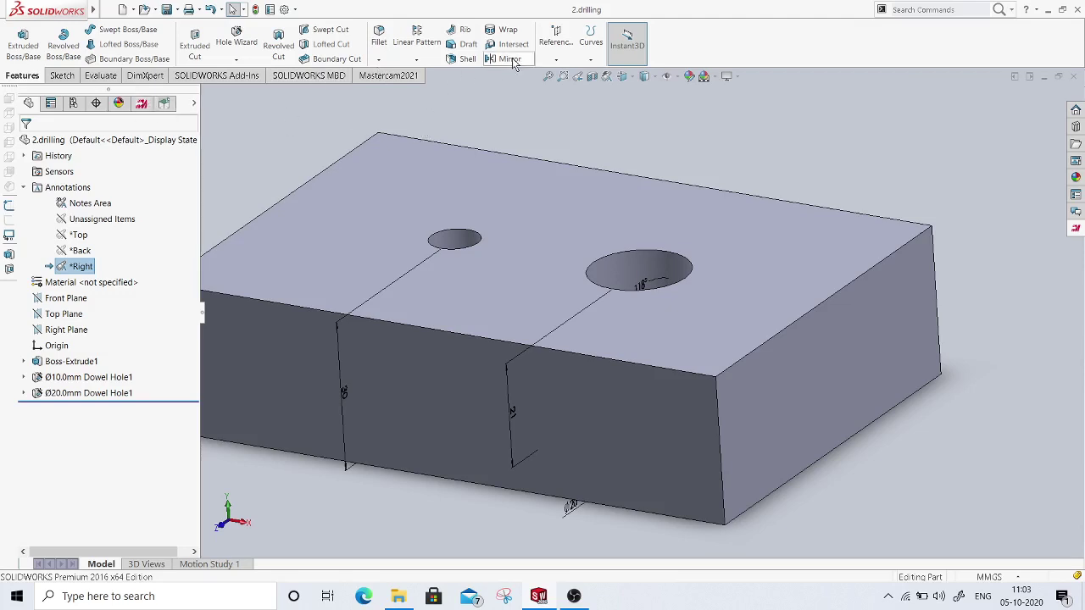
Step: Check in the add-ins list that Mastercam 2021 for SOLIDWORKS is enabled and accept the list
left_click(296, 10)
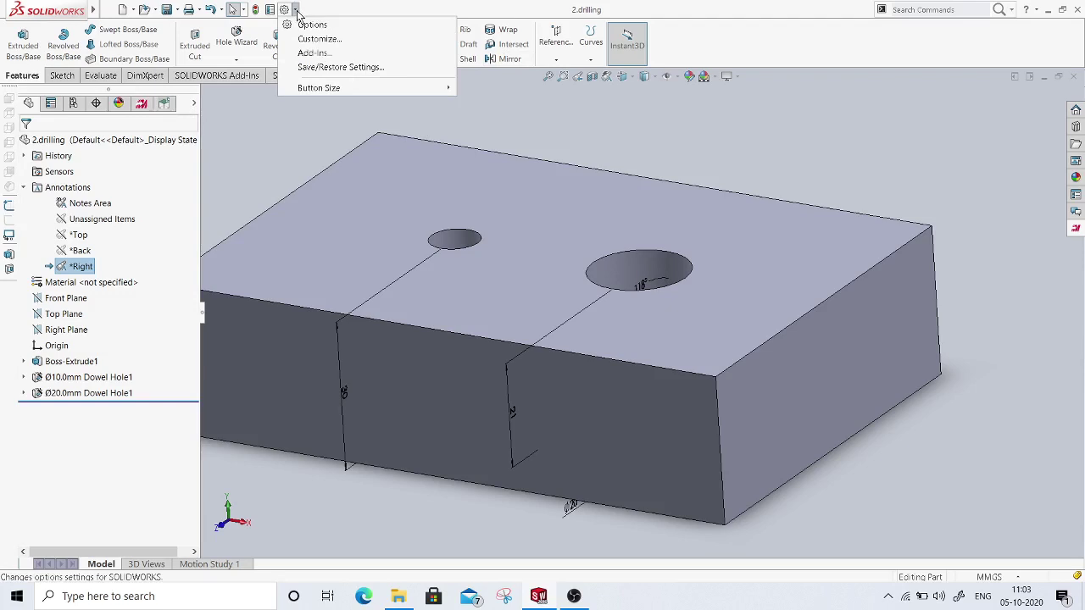
left_click(309, 53)
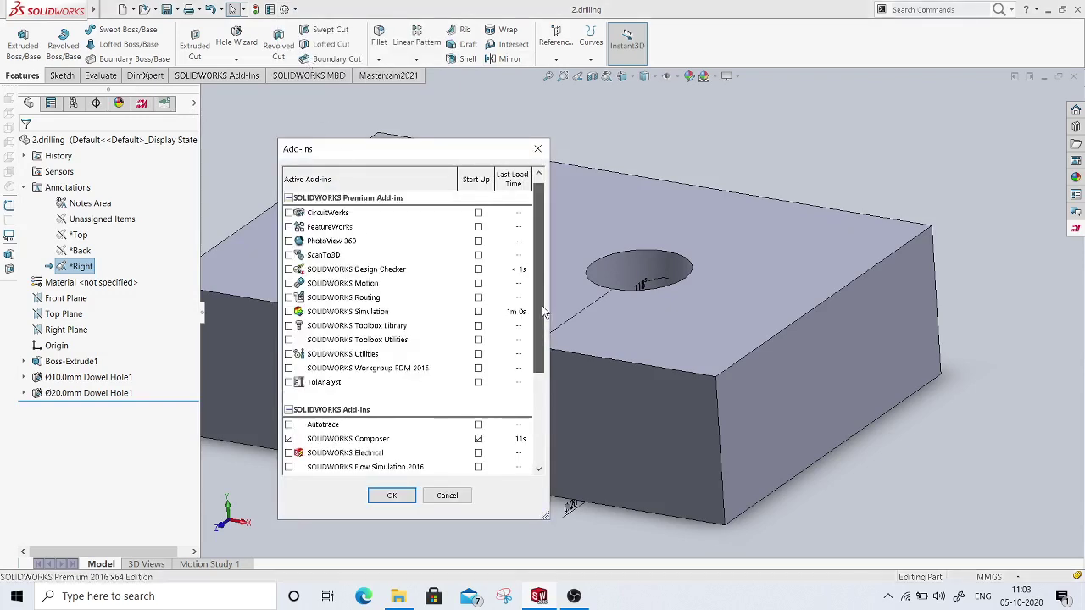
scroll(542, 379, "down", 3)
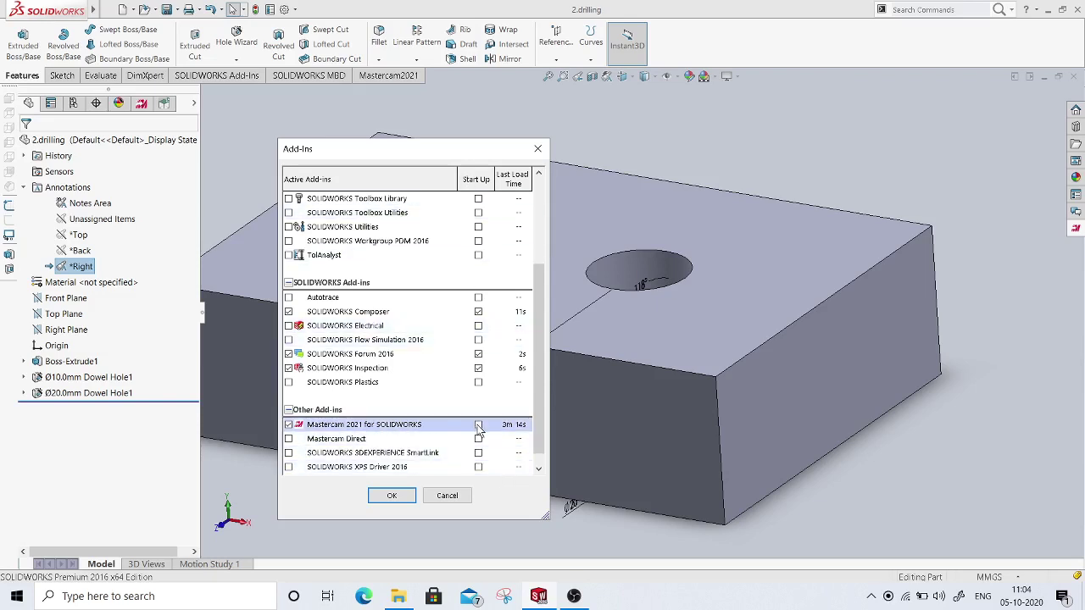
left_click(390, 496)
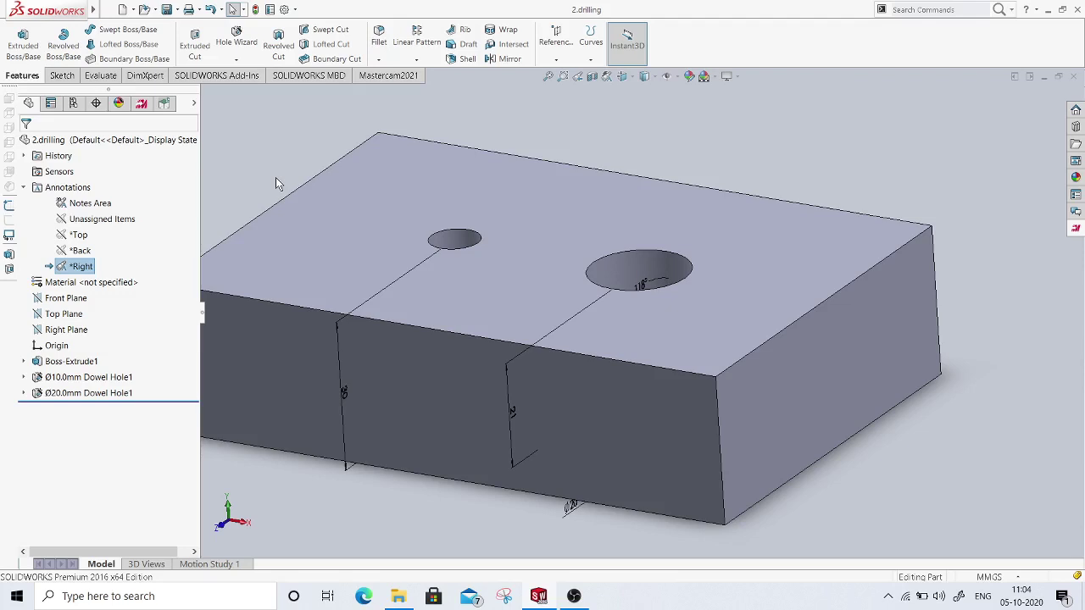
Step: Show the Mastercam toolpath manager and expand the Mill Default MM properties, with the whole block in view
left_click(141, 103)
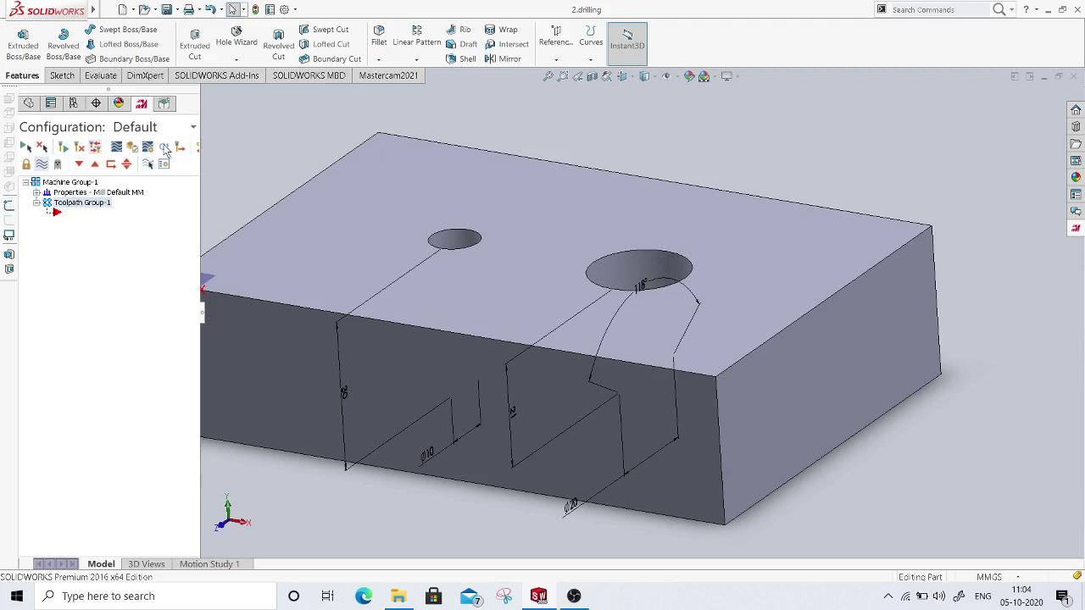
left_click(36, 193)
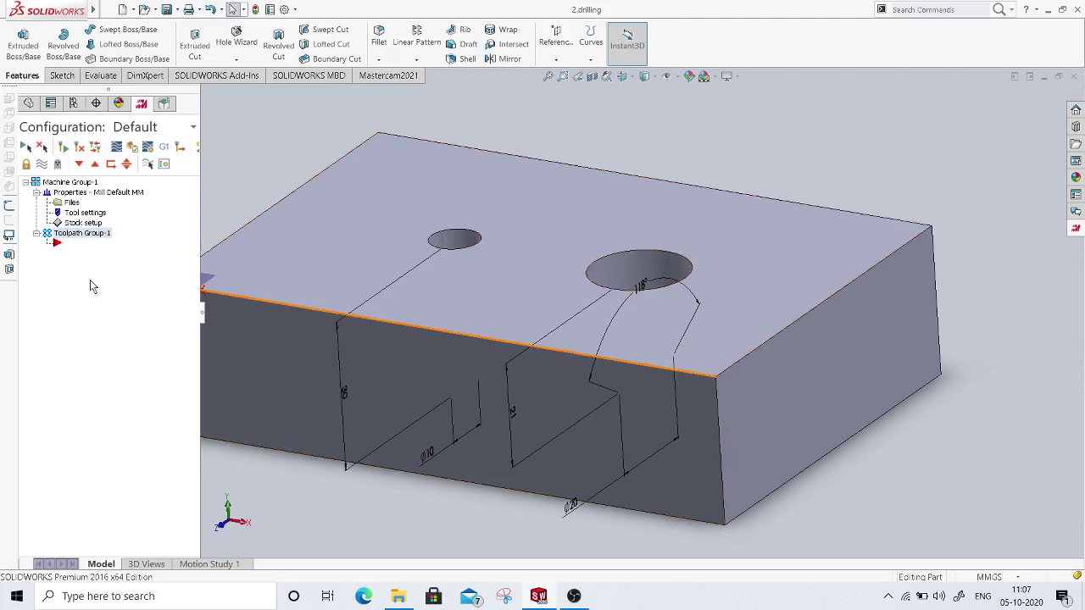
key("z")
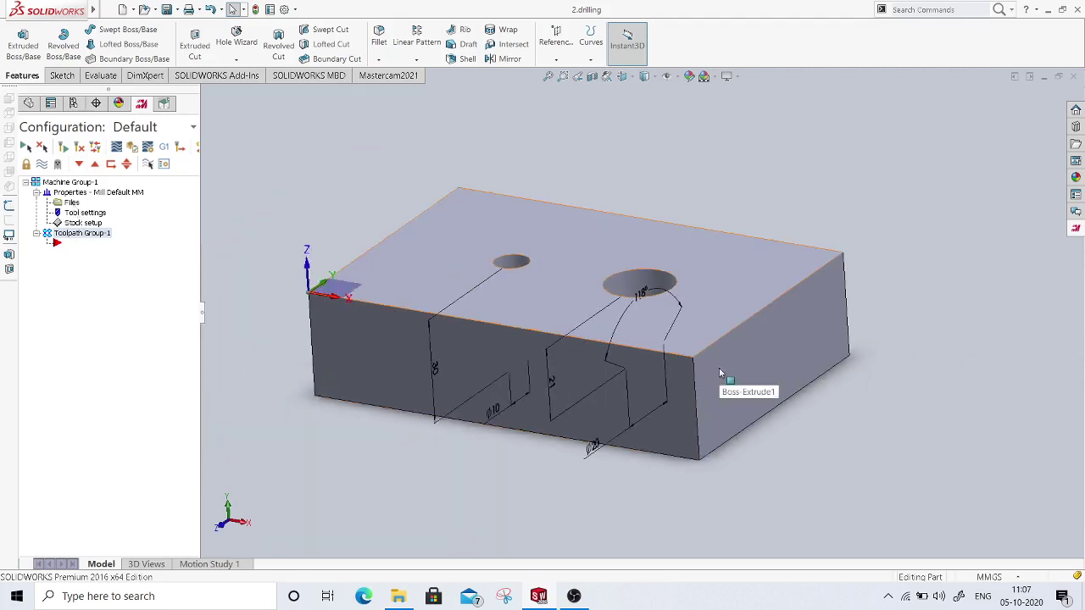
key("f")
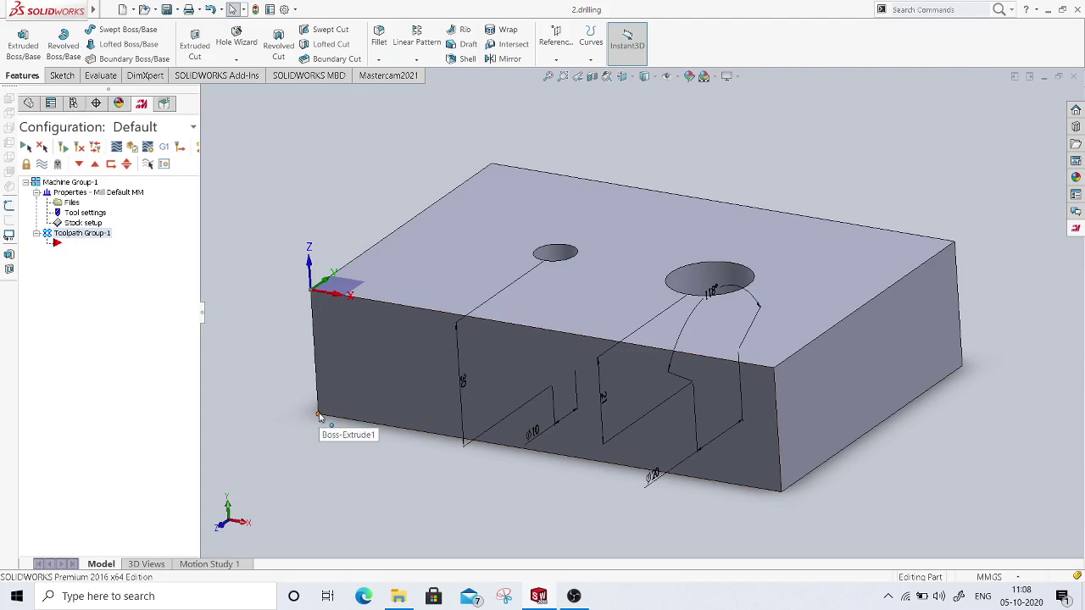
Step: Open the machine group properties and set the default program number to 1000 in the tool settings
left_click(71, 203)
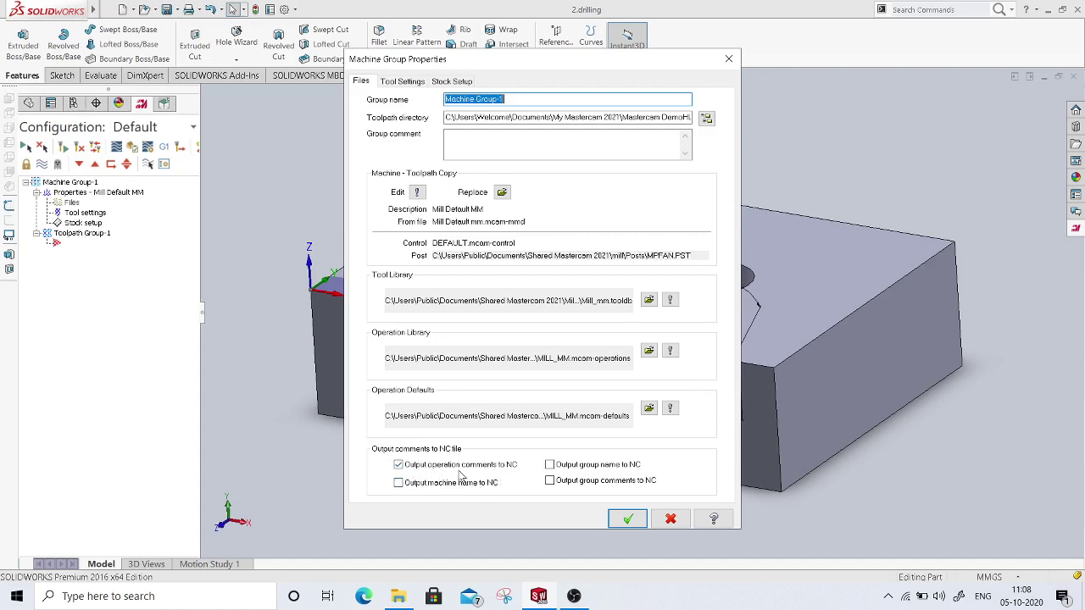
left_click(400, 81)
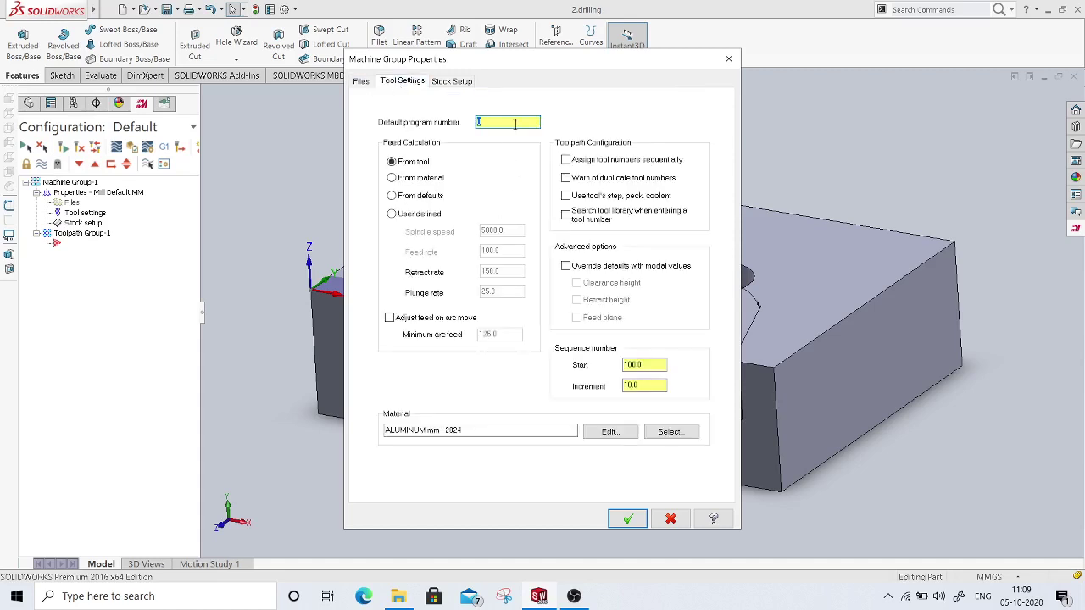
type("1000")
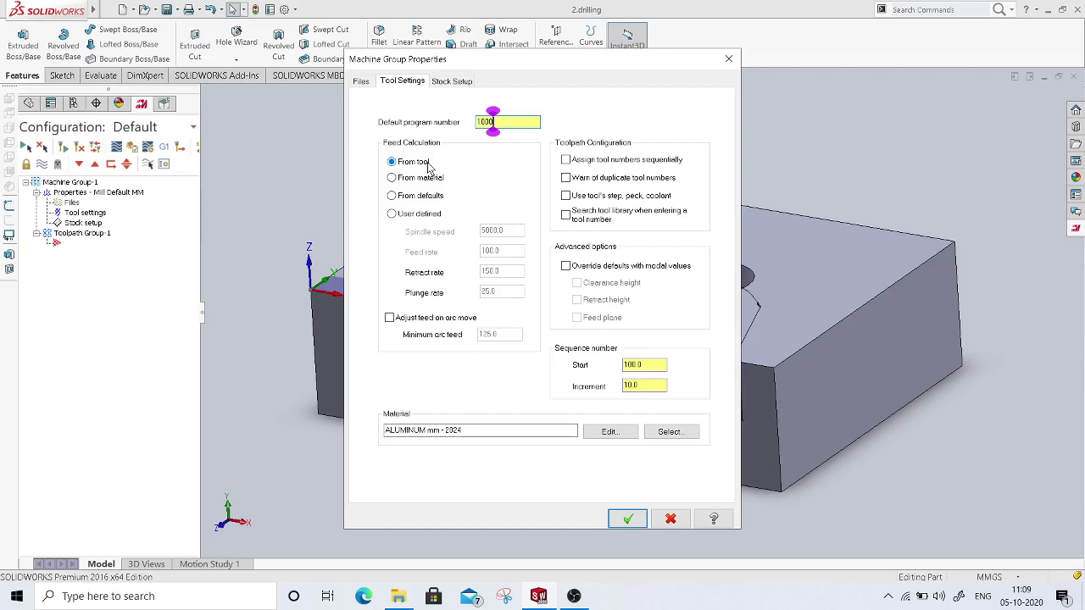
Step: Try the User defined feed calculation, return it to From tool, and enable sequential assignment of tool numbers
left_click(422, 216)
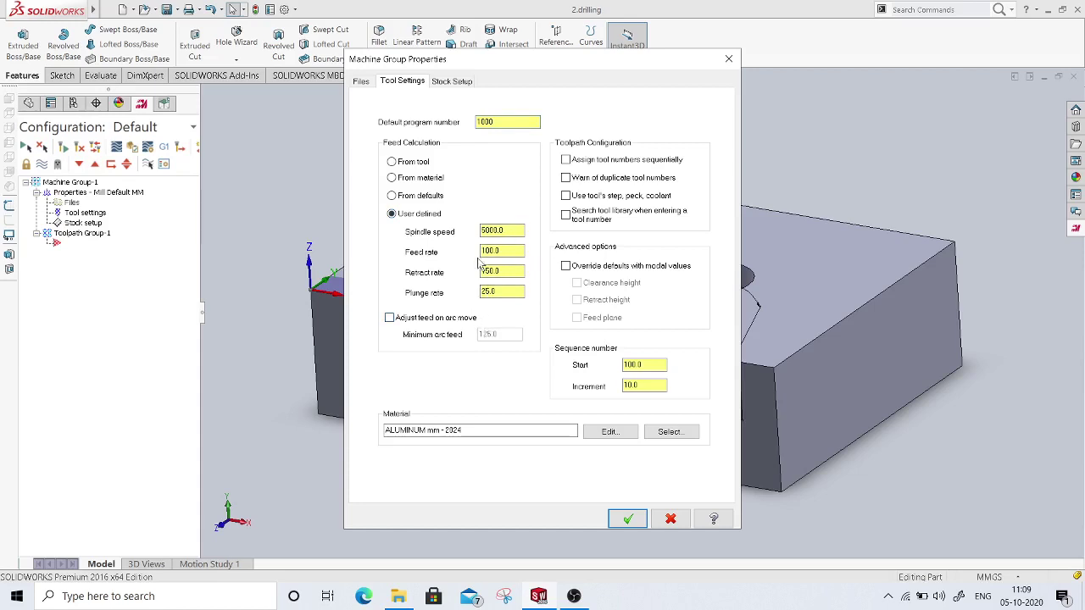
left_click(409, 162)
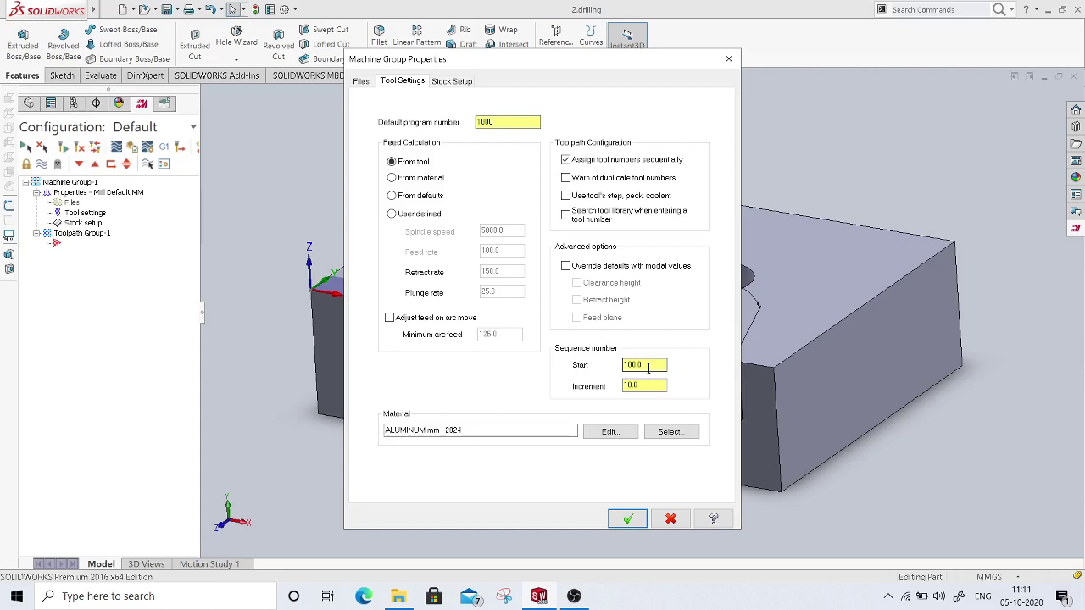
double_click(648, 367)
left_click(643, 386)
Step: Set the machine group material to STEEL mm - 303 STAINLESS from the Mill - library source
left_click(669, 432)
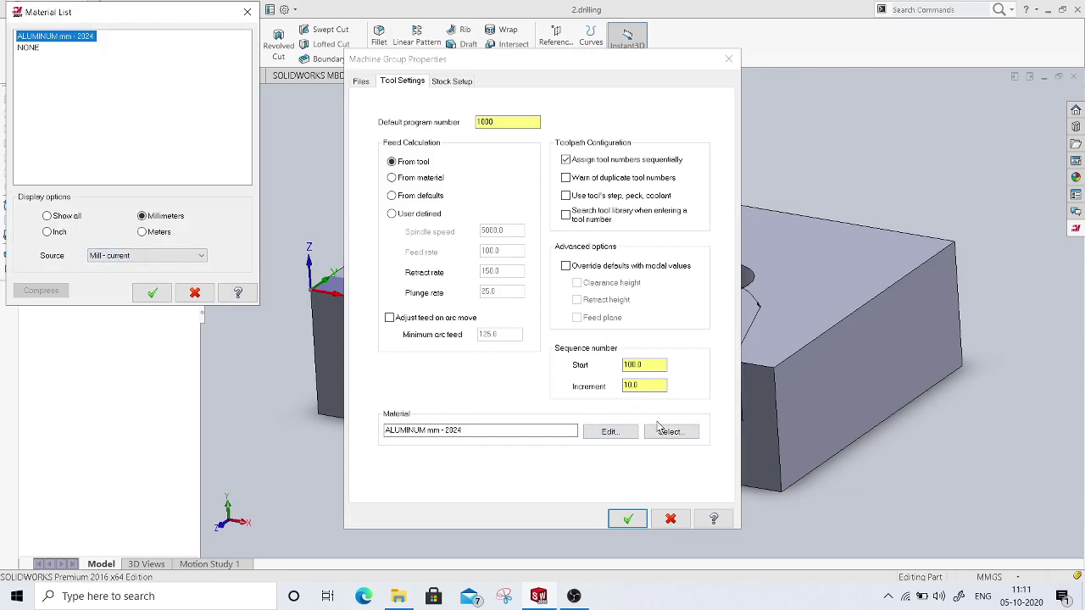
left_click(129, 257)
left_click(132, 274)
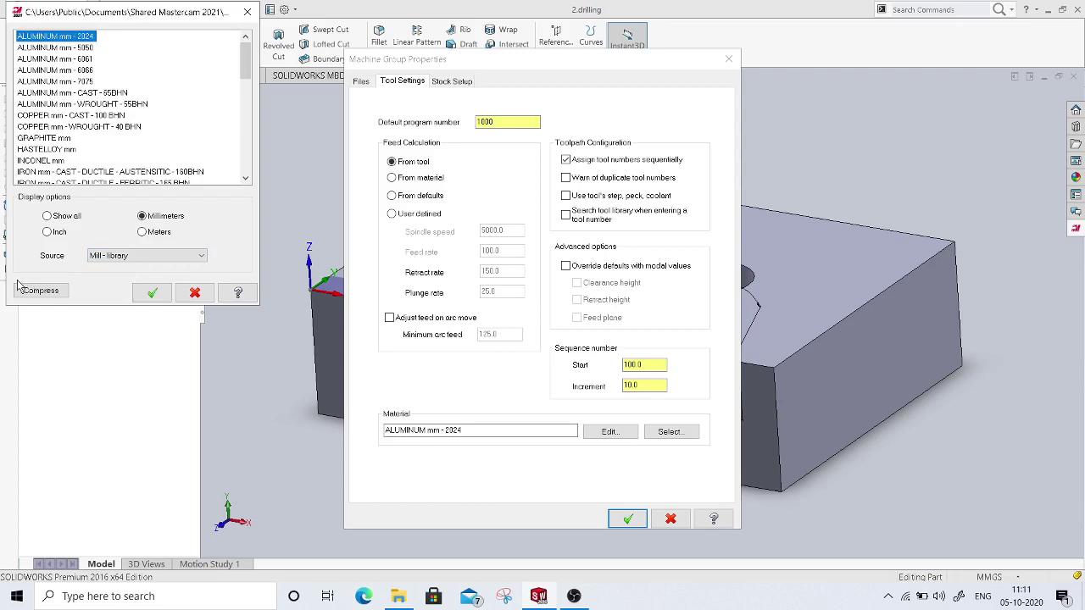
left_click_drag(243, 68, 252, 119)
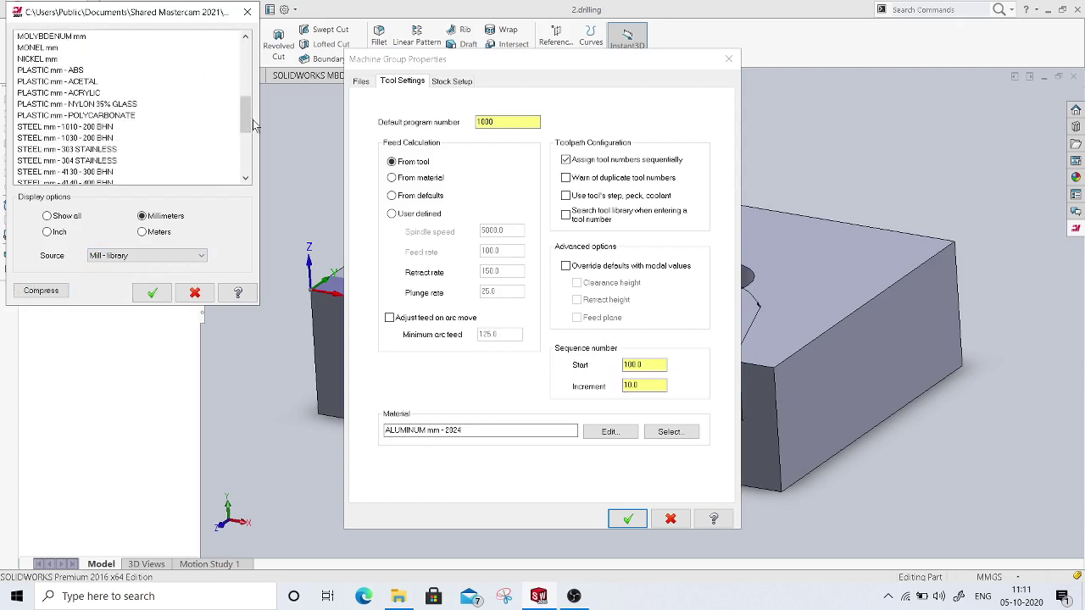
left_click(85, 150)
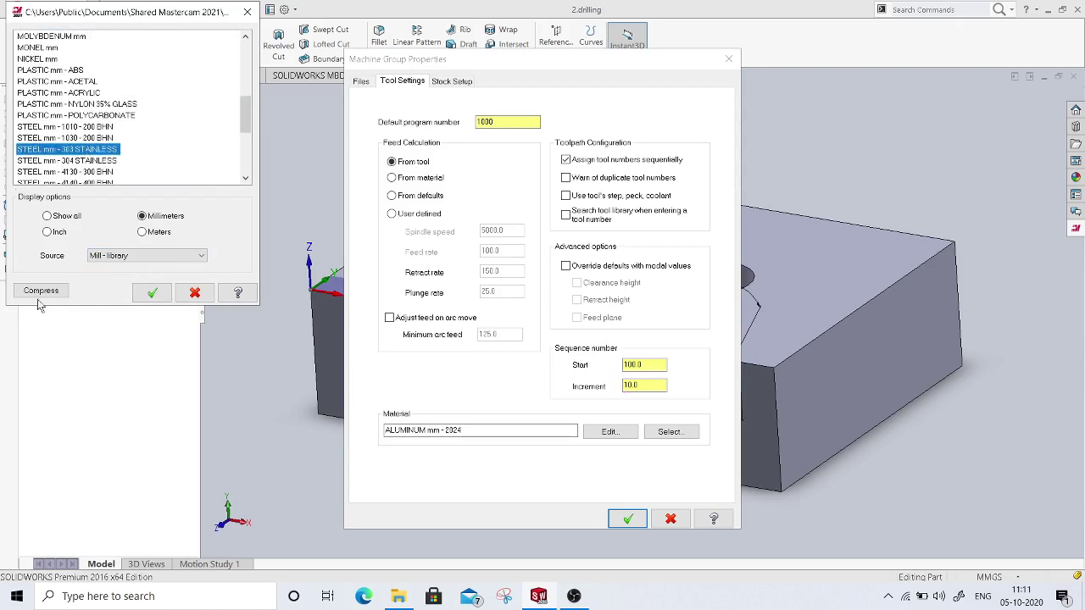
left_click(152, 292)
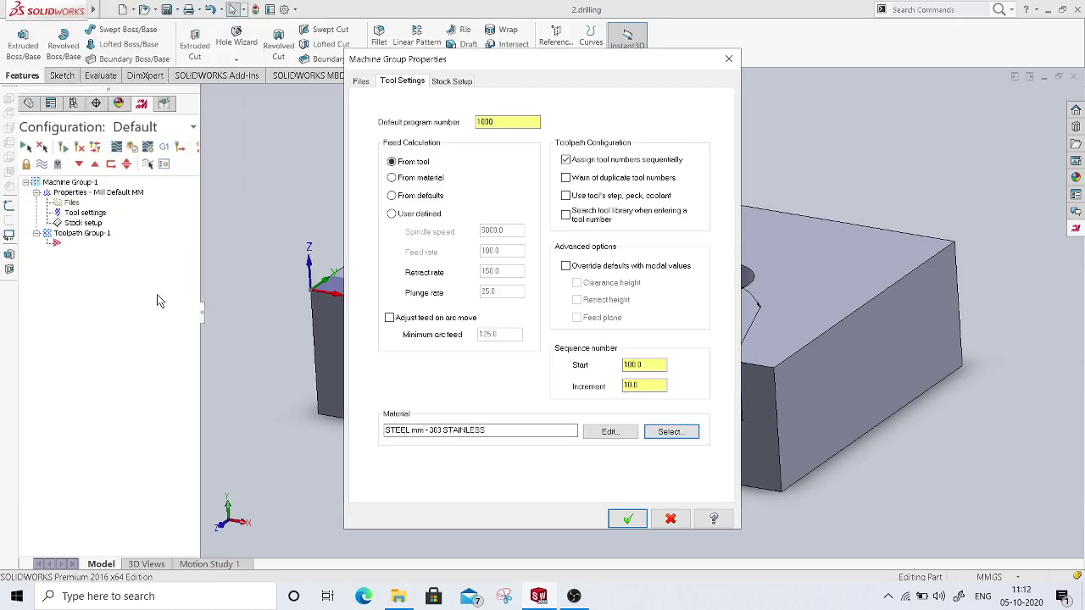
left_click(523, 431)
double_click(523, 431)
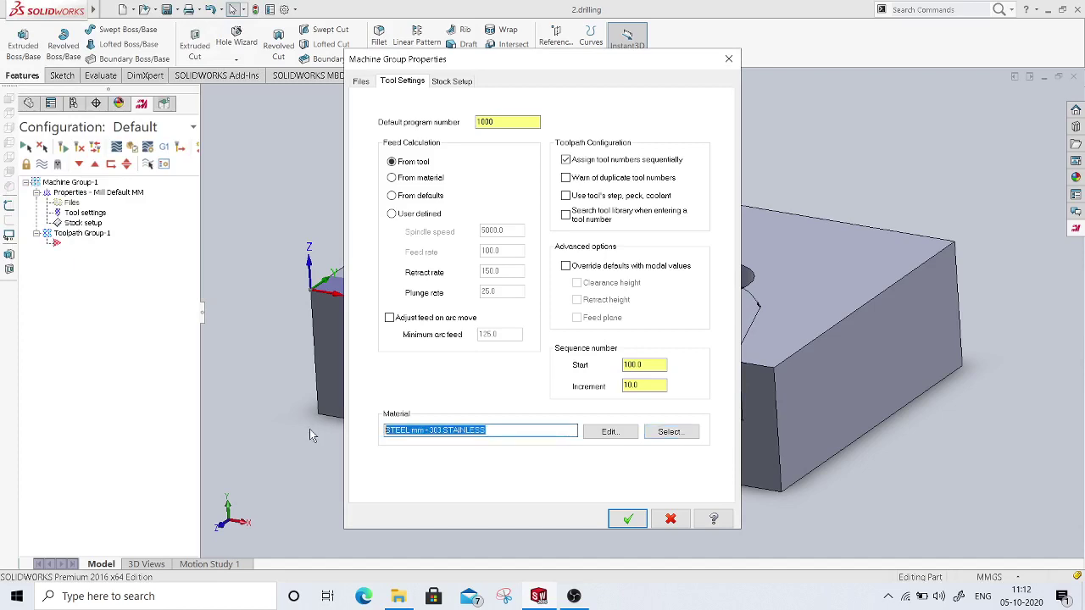
left_click(523, 430)
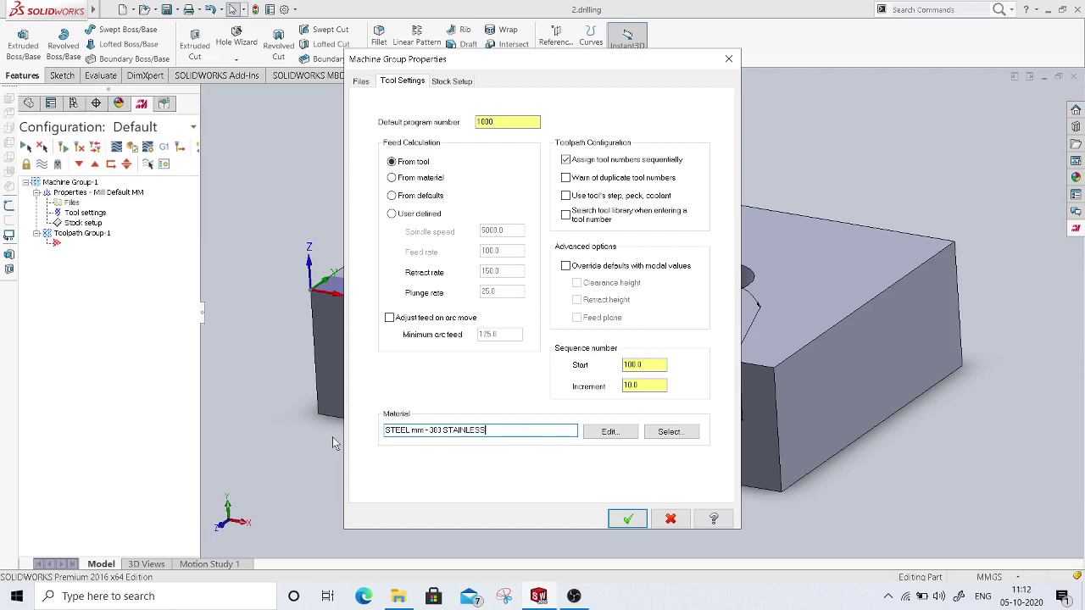
Step: Define the rectangular stock from two opposite block corners, the top vertex at the coordinate origin and the diagonally opposite bottom vertex
left_click(454, 82)
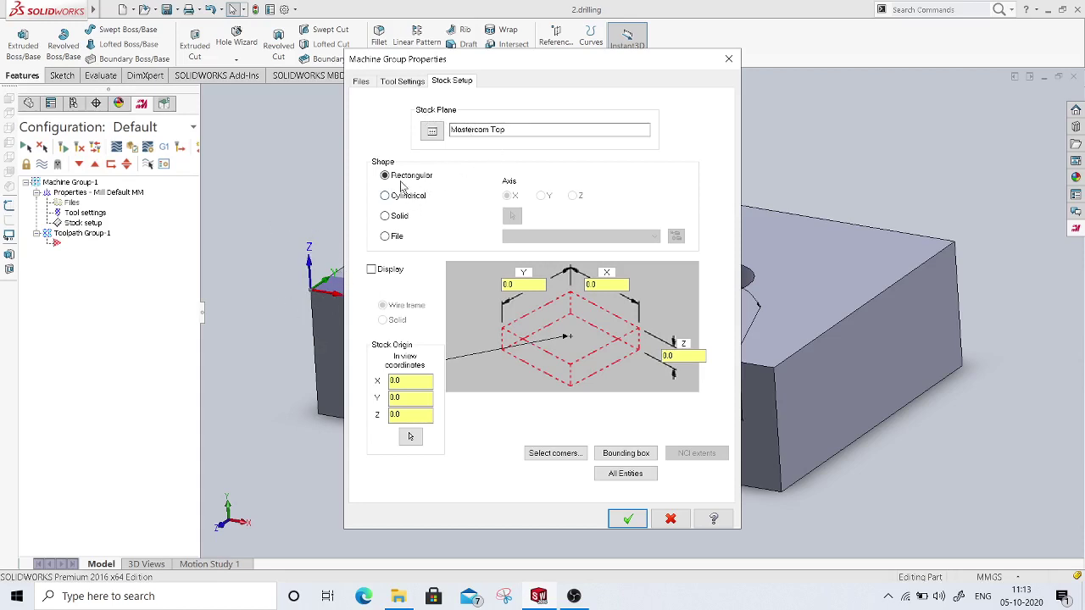
left_click(551, 454)
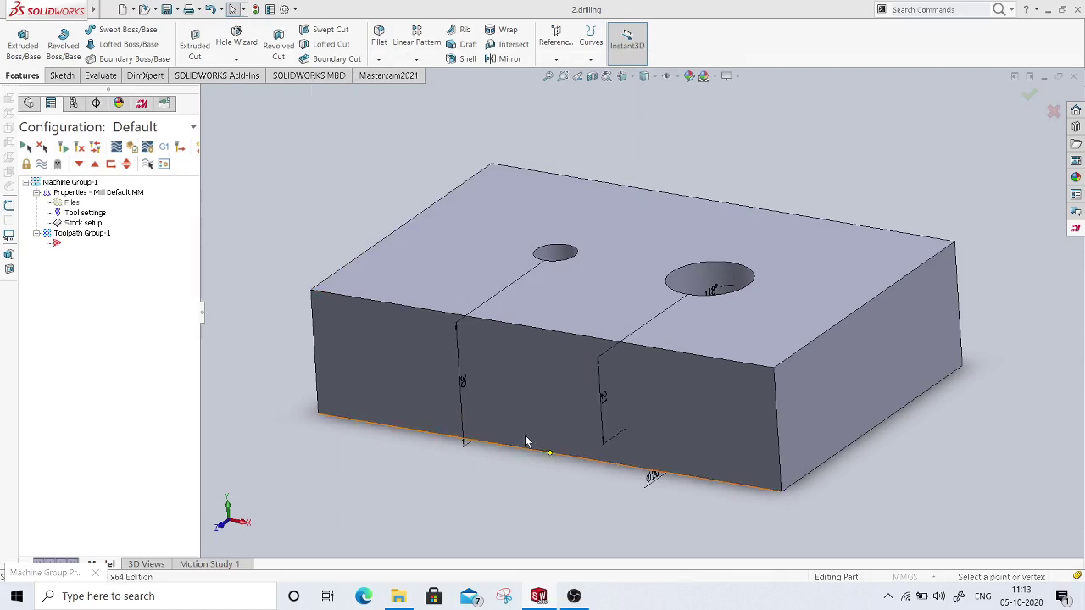
left_click(312, 291)
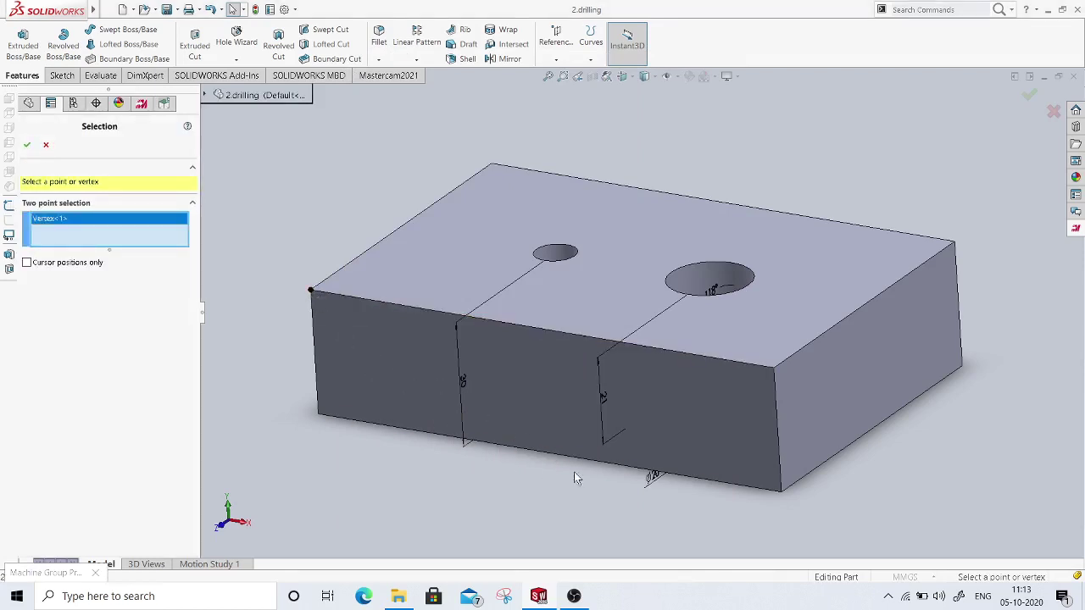
left_click(963, 367)
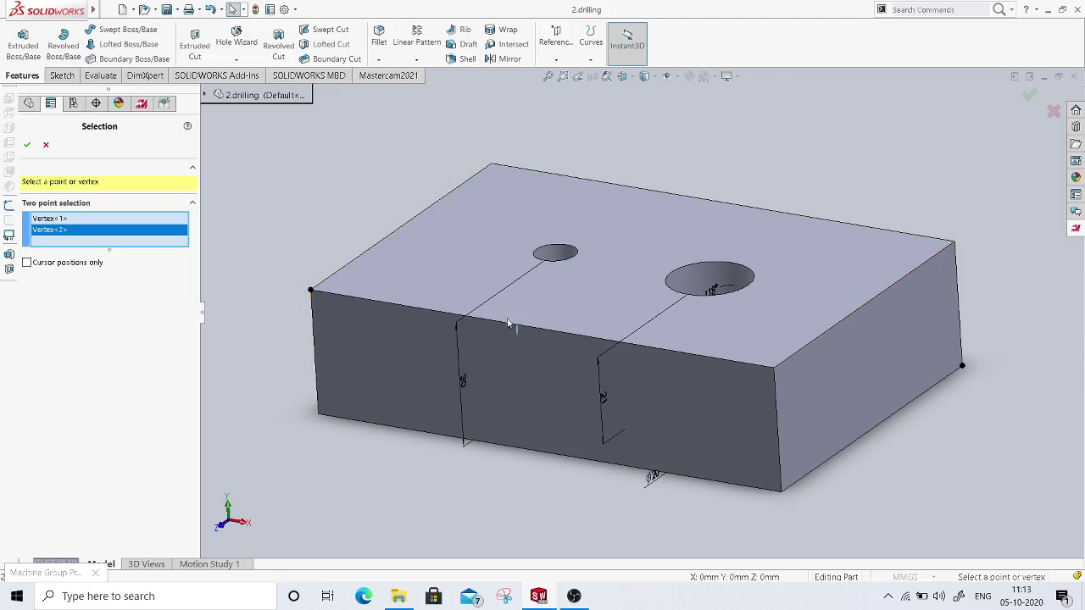
left_click(27, 144)
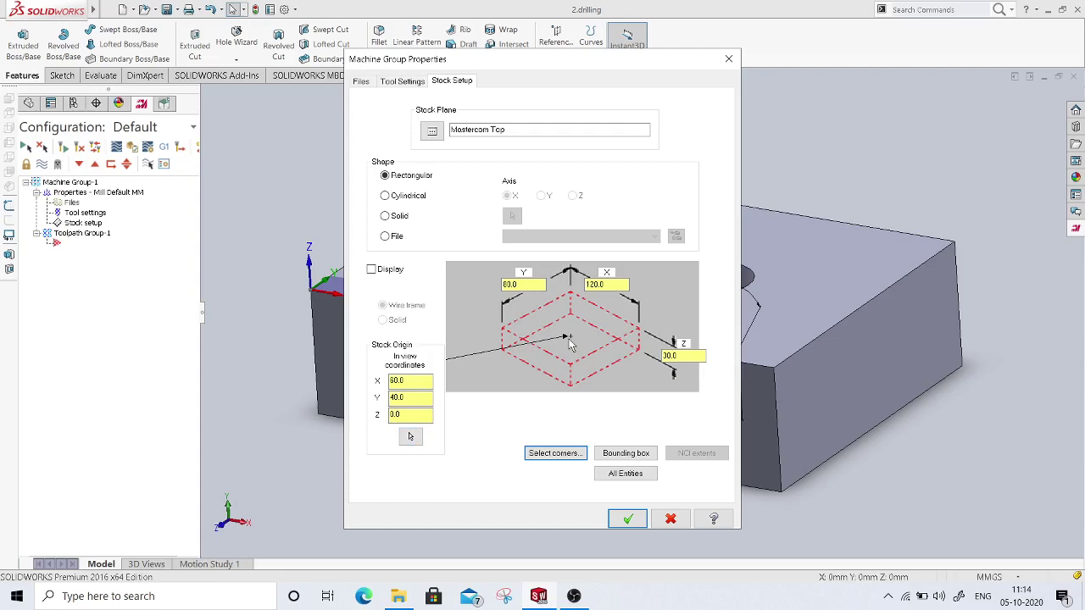
Step: Set the stock origin to the block's top vertex at the coordinate origin
left_click(410, 437)
left_click(312, 291)
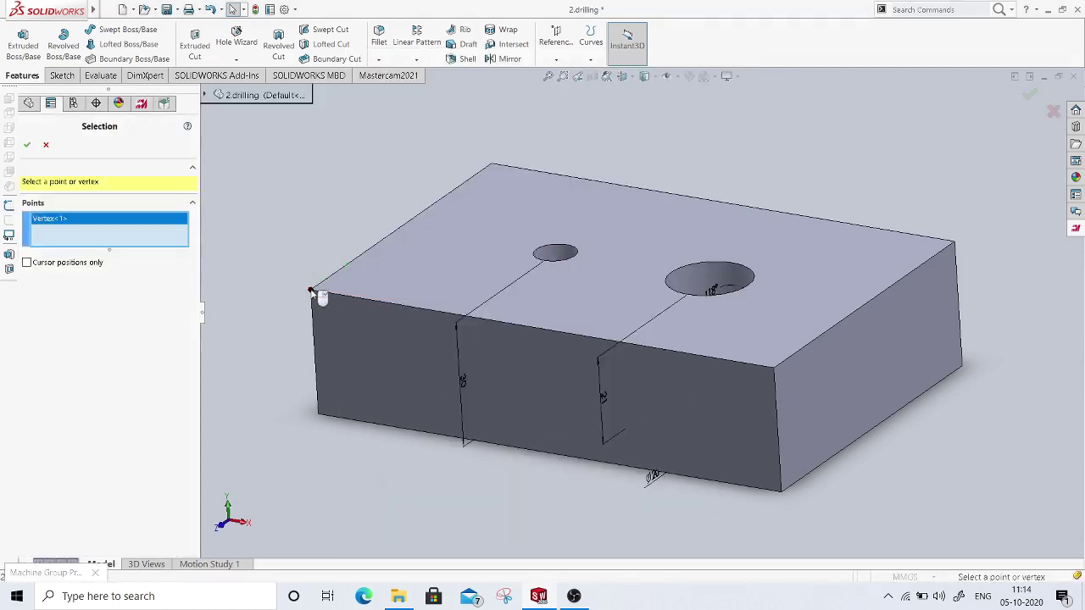
left_click(27, 146)
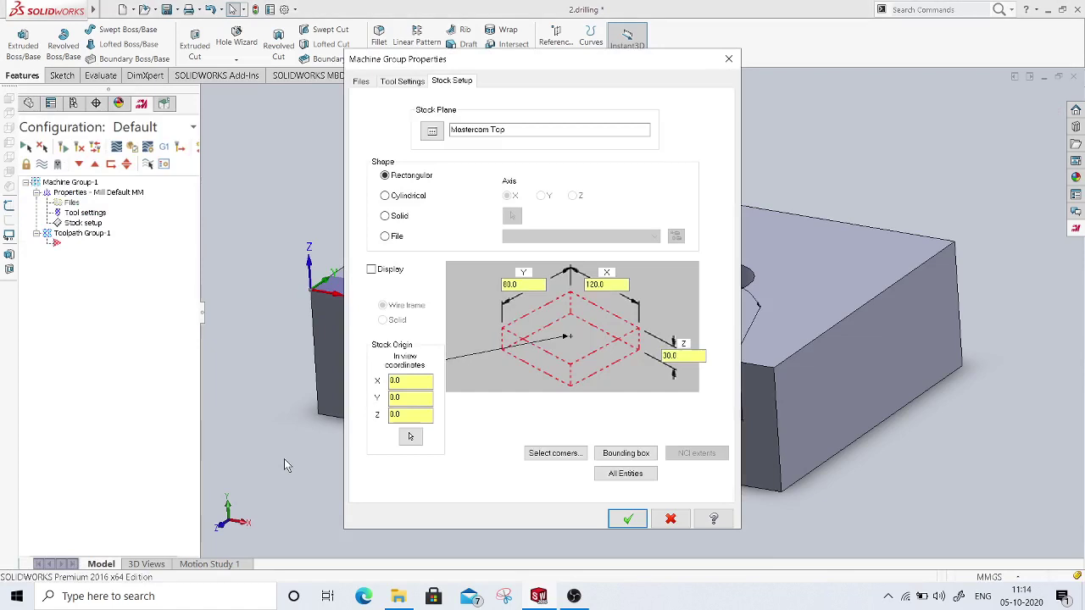
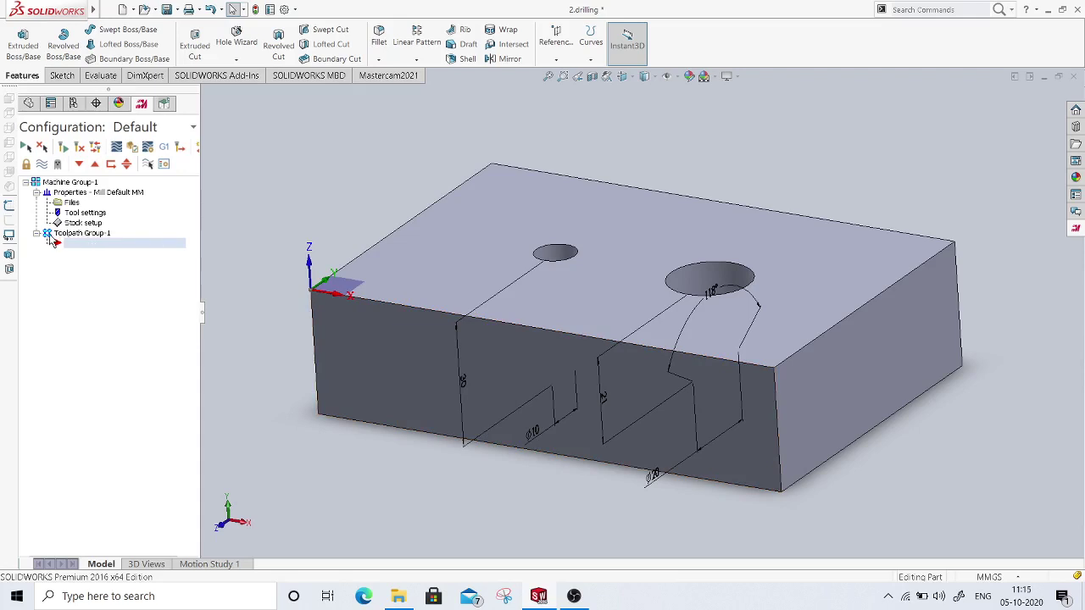
Step: Add a Drill mill toolpath to Toolpath Group-1, using the circular top edge of the smaller Ø10 mm hole as its drilling point
right_click(85, 247)
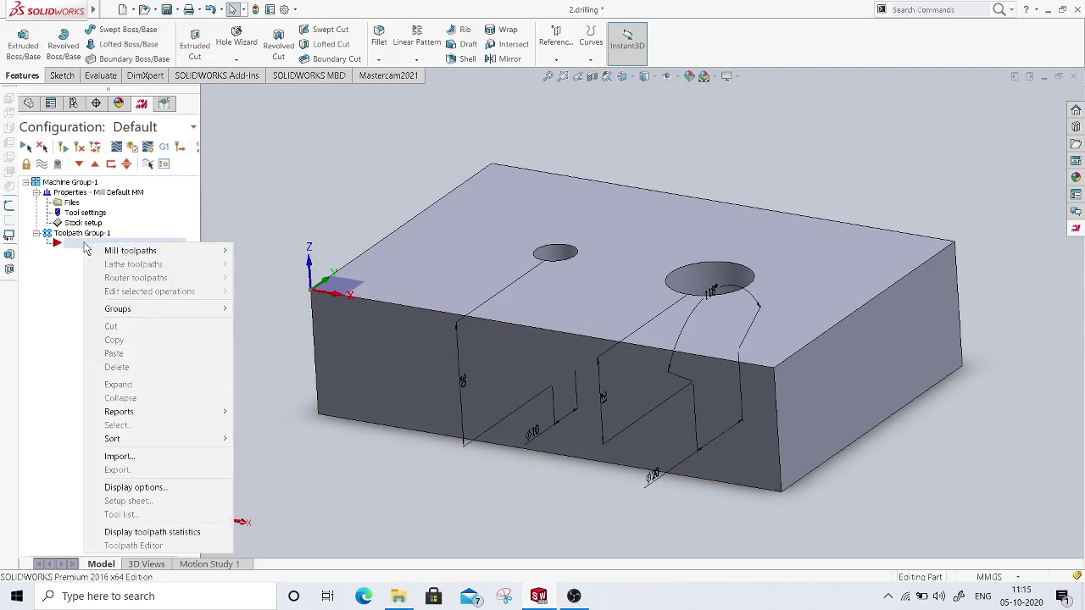
mouse_move(95, 253)
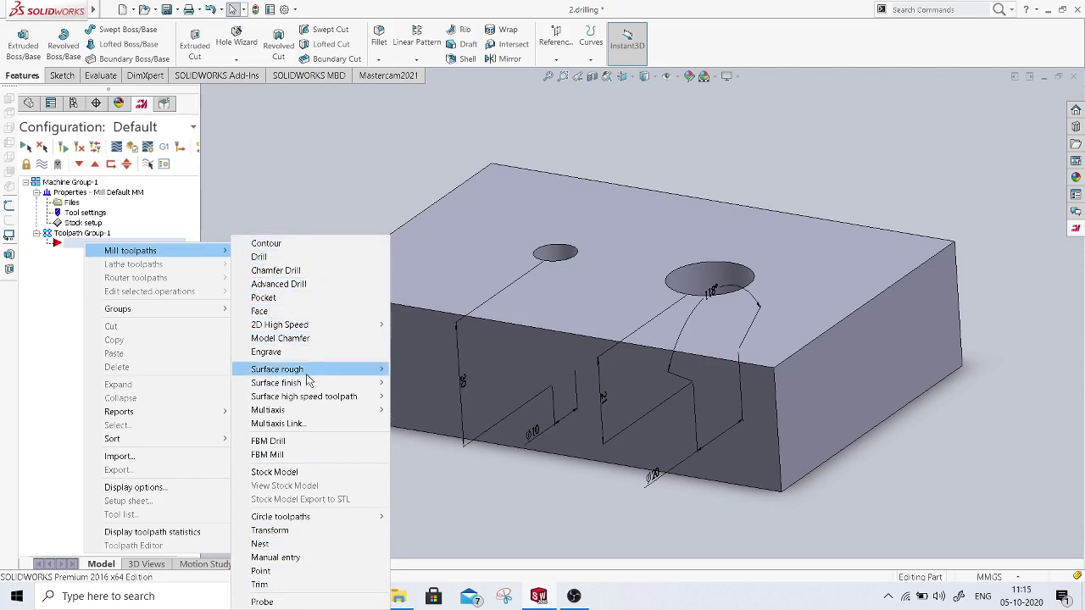
mouse_move(307, 388)
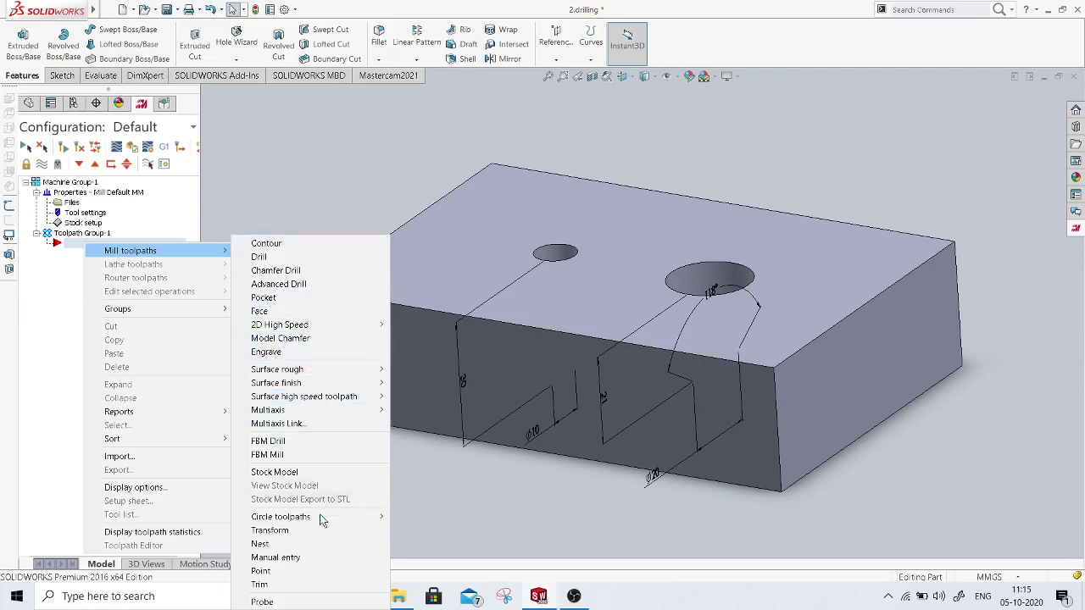
left_click(281, 258)
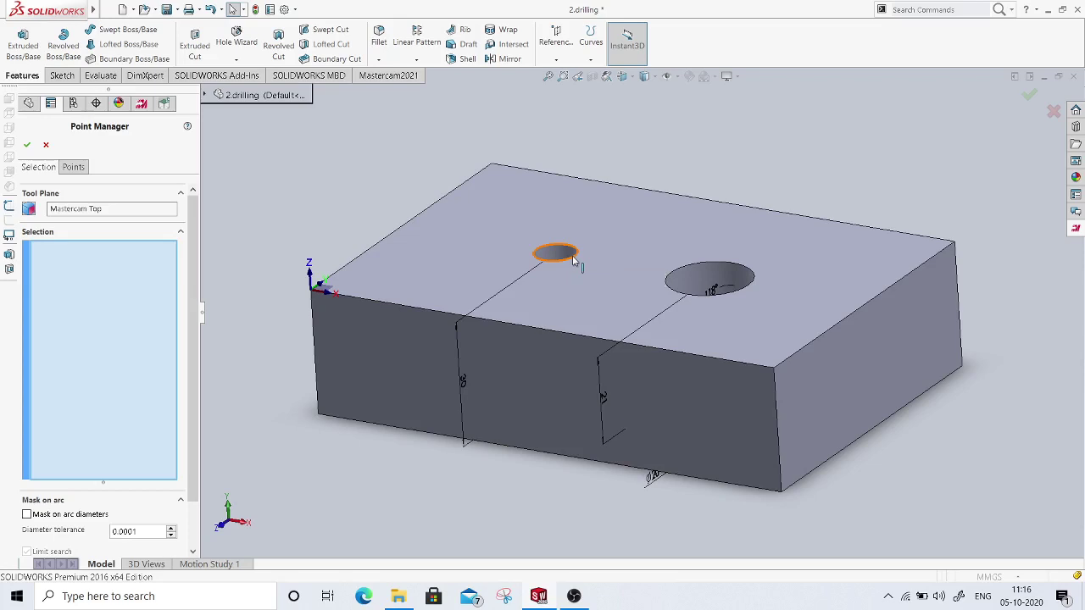
left_click(573, 261)
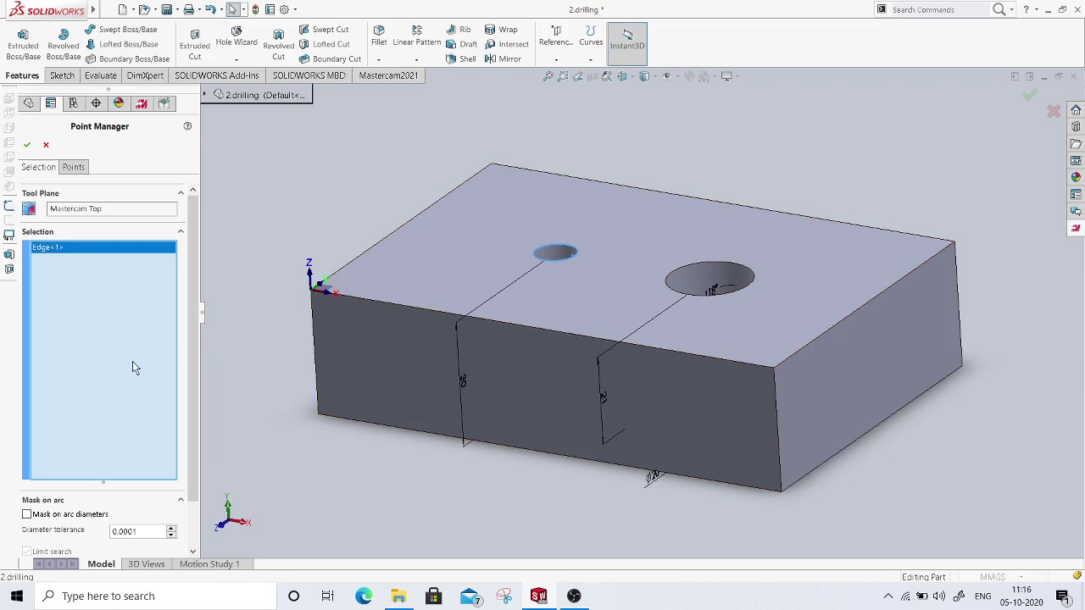
left_click(28, 146)
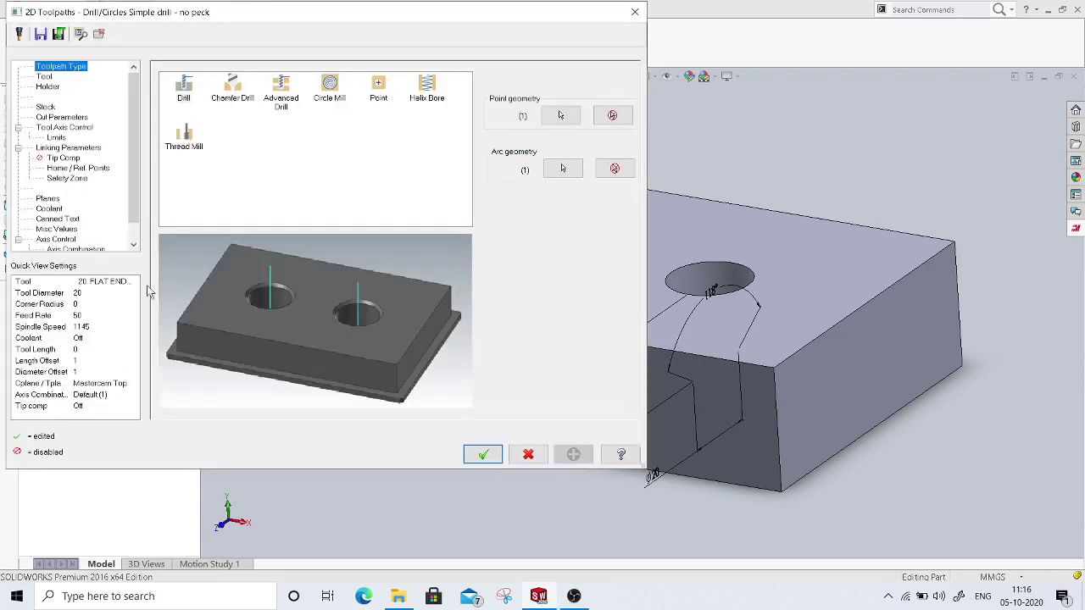
Step: Use Drill as the toolpath type and open the tool library selection for the operation
left_click(186, 95)
left_click(47, 86)
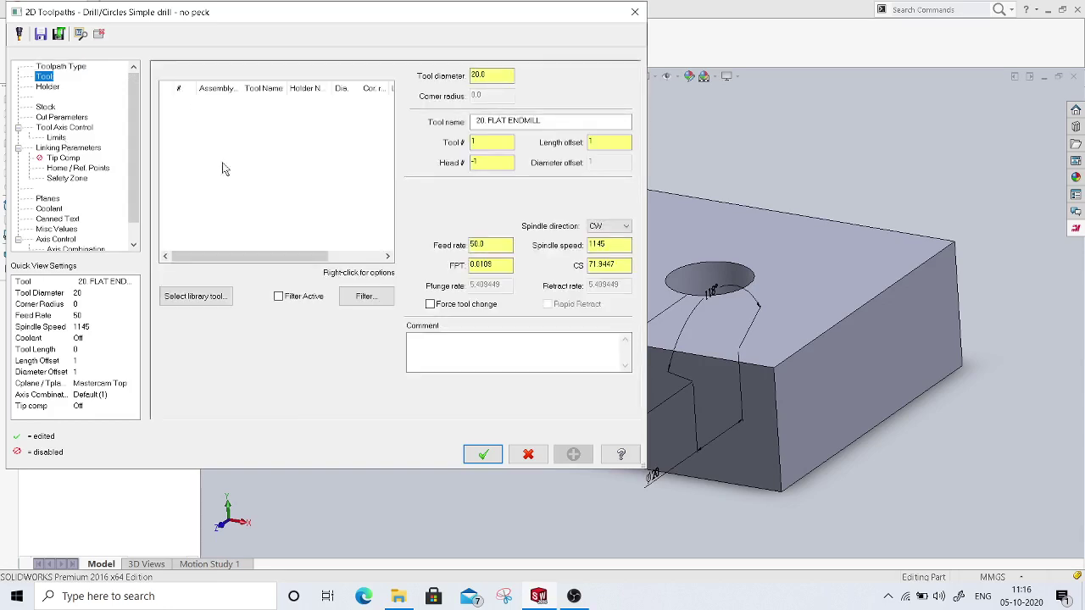
left_click(195, 296)
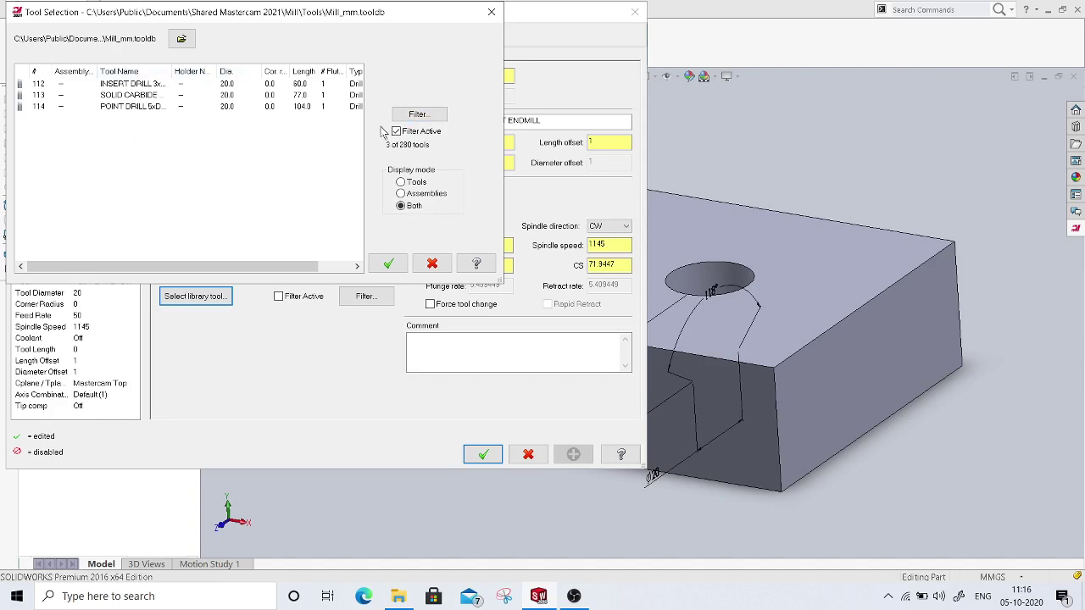
Step: Set the tool list filter's diameter condition to Ignore and browse the library drills of all sizes
left_click(419, 114)
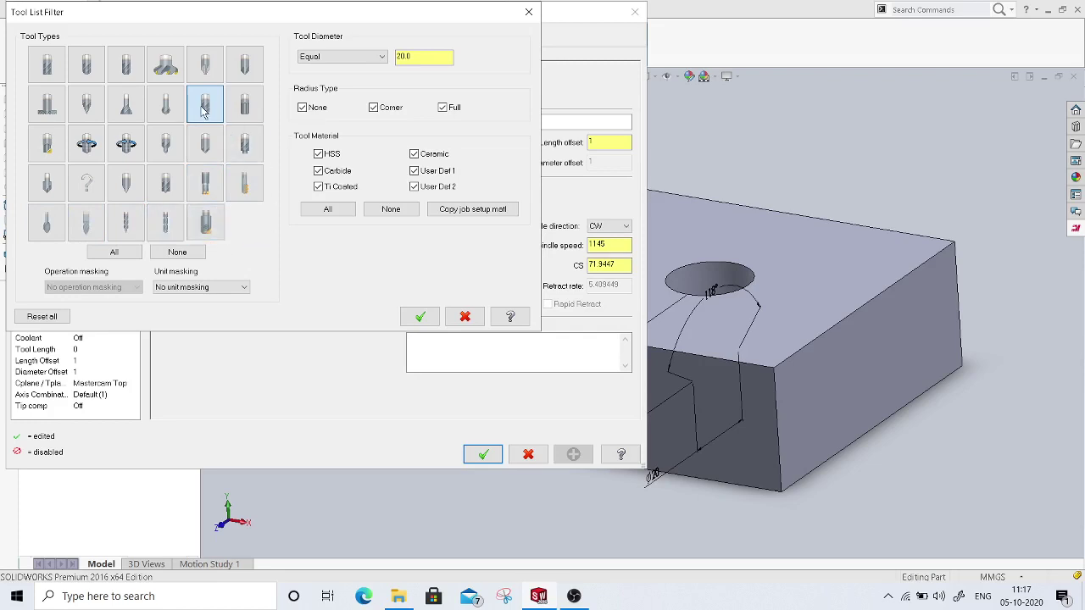
left_click(357, 59)
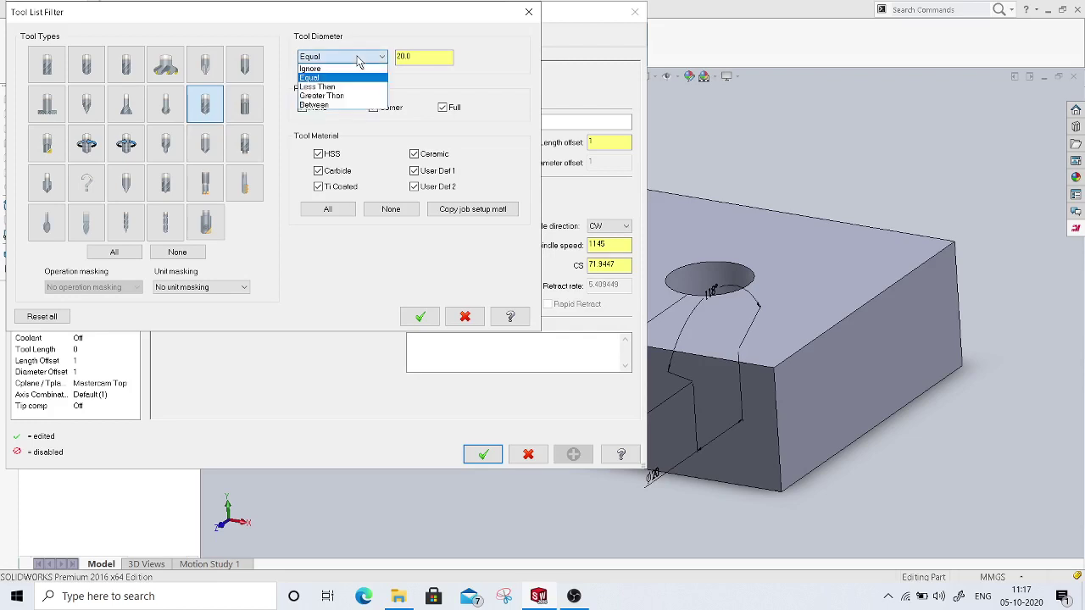
left_click(357, 60)
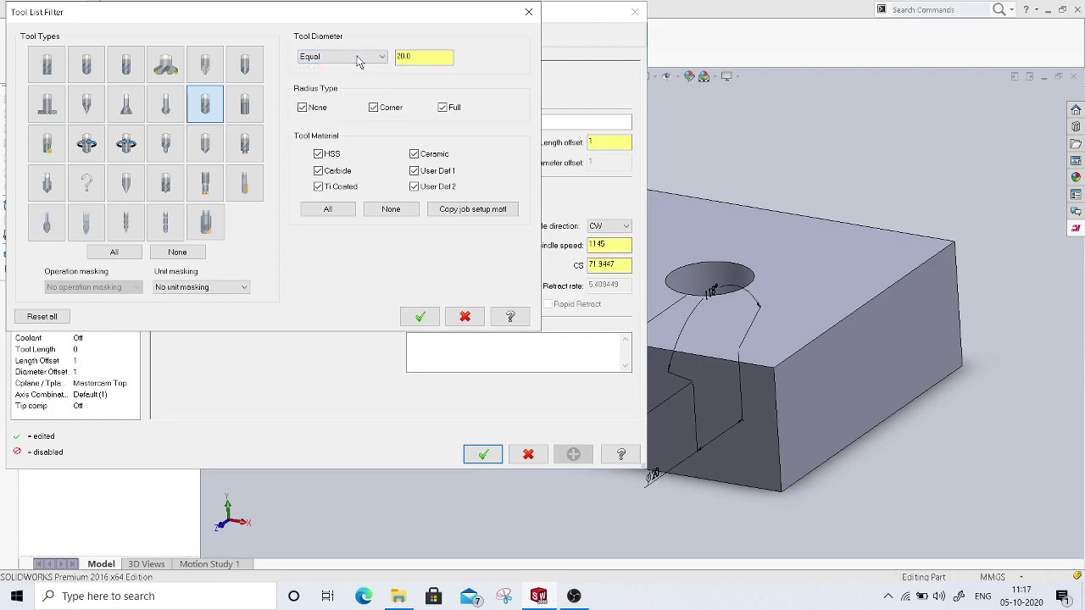
left_click(357, 59)
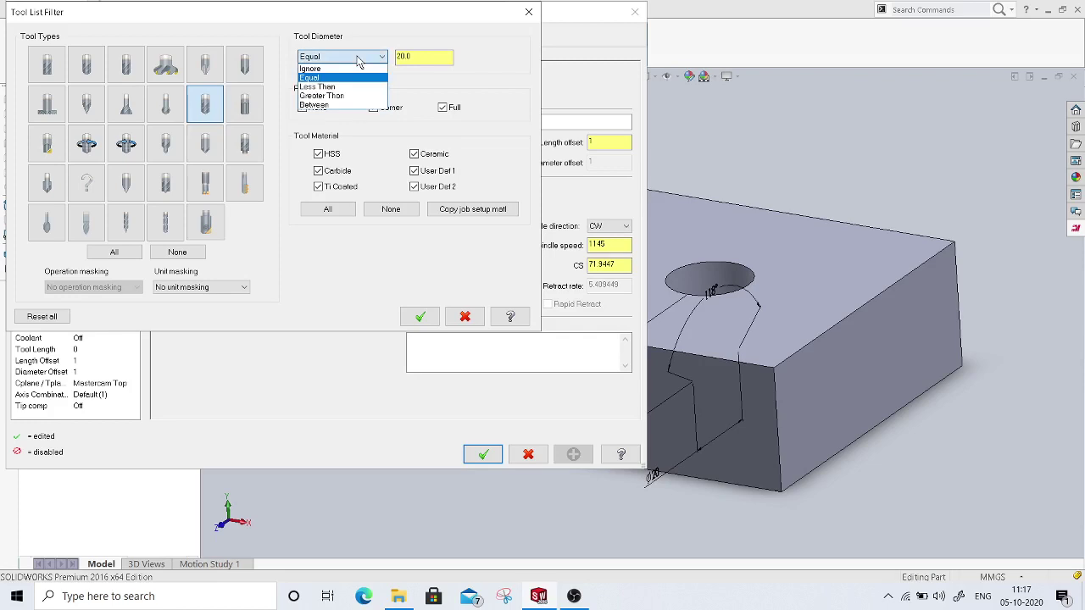
left_click(363, 69)
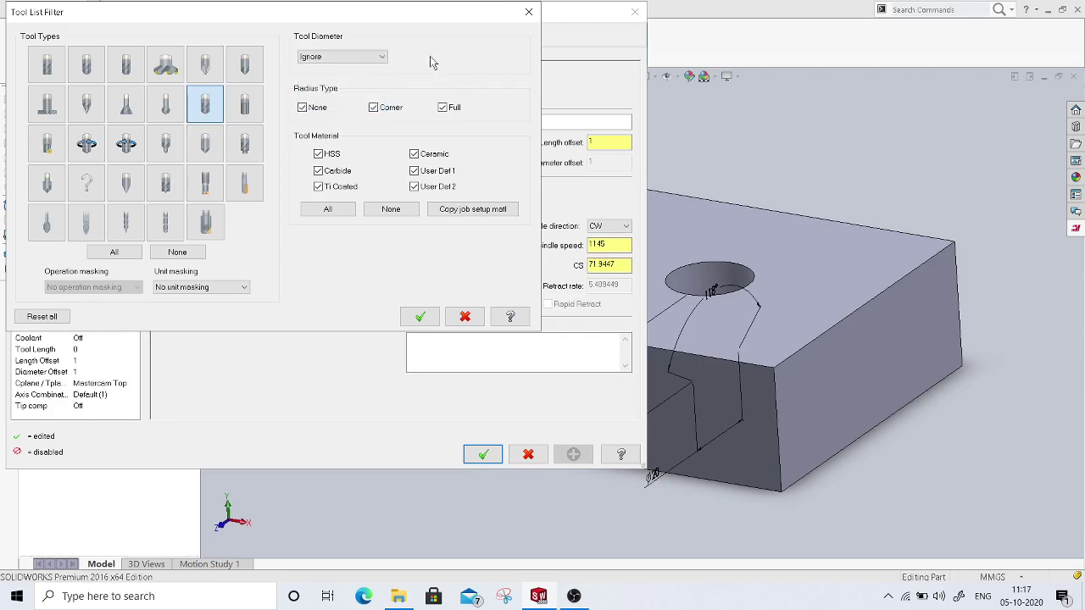
left_click(421, 316)
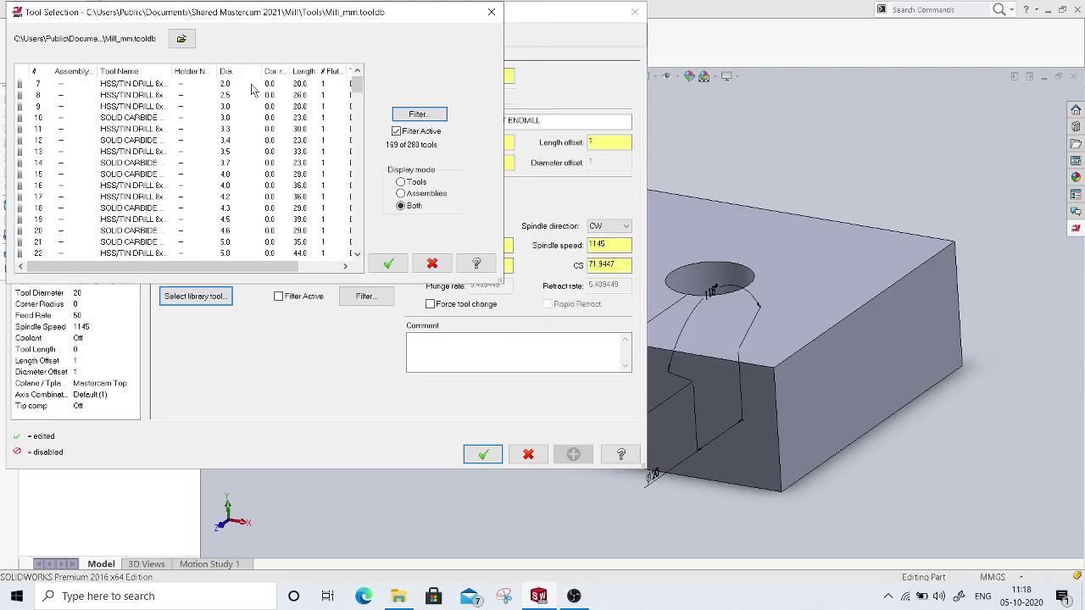
left_click_drag(258, 70, 268, 70)
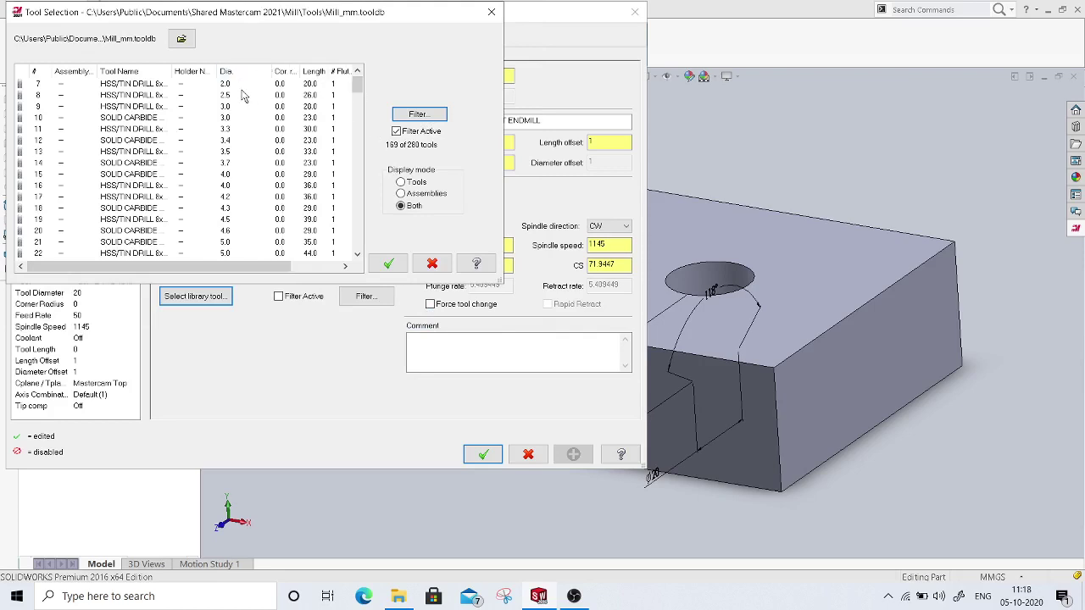
left_click_drag(363, 89, 364, 275)
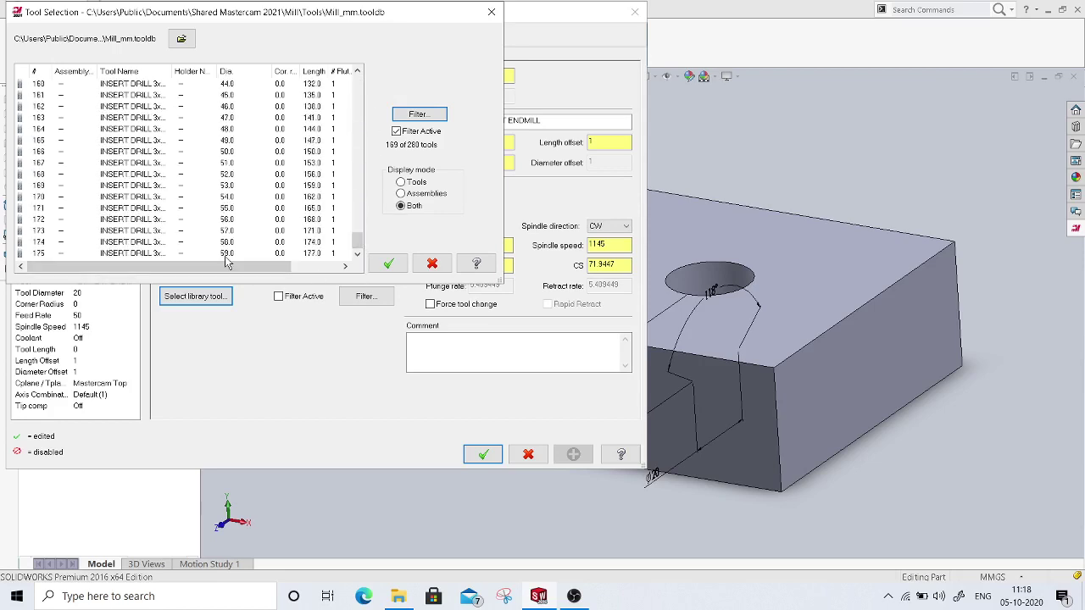
left_click_drag(359, 240, 361, 80)
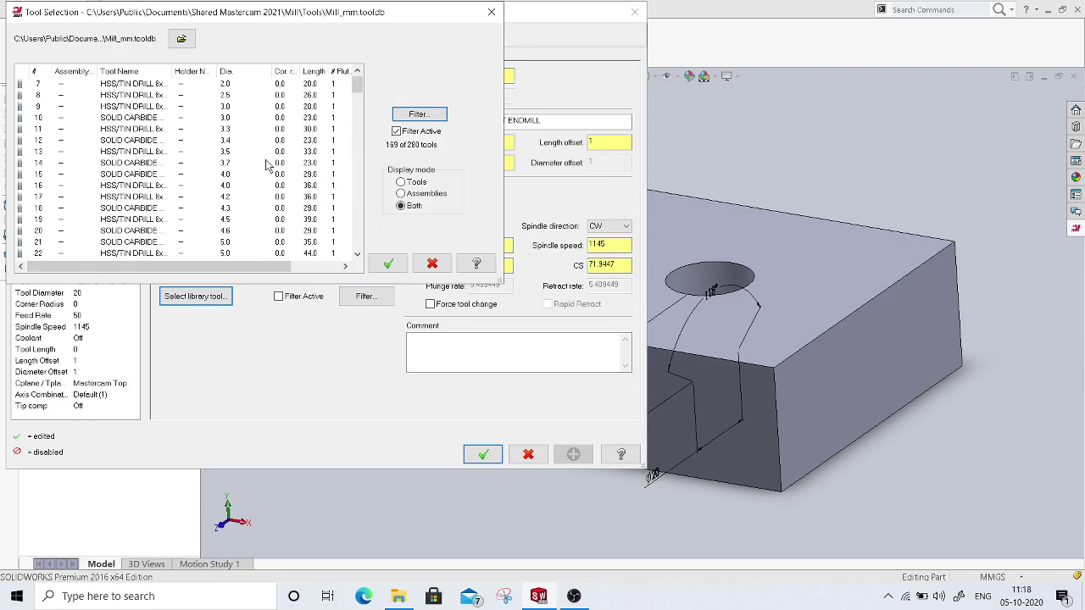
Step: Filter the library drills to a tool diameter equal to 10 mm
left_click(418, 115)
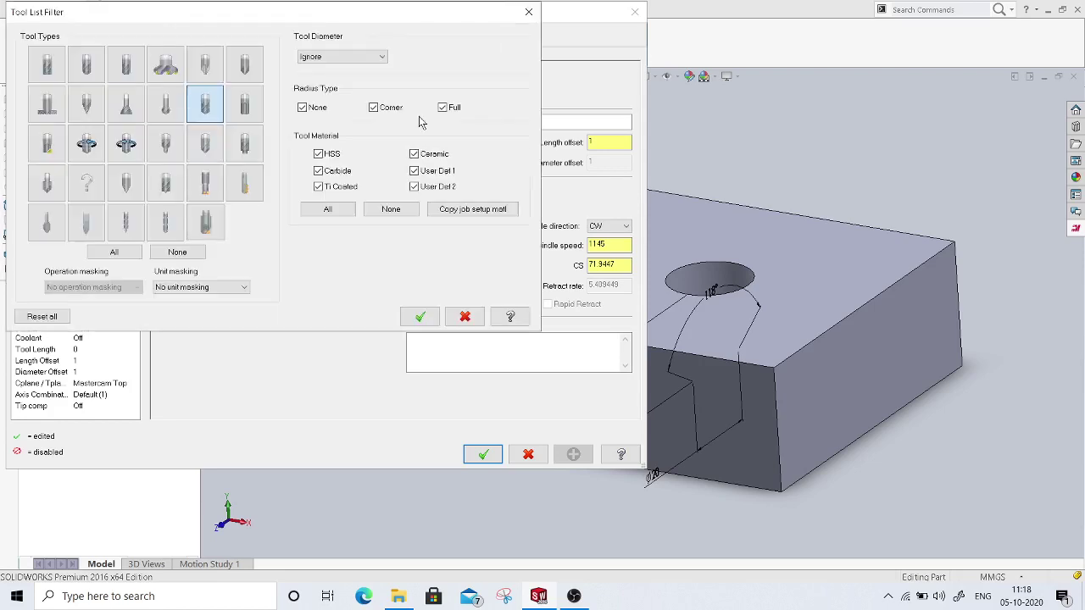
left_click(343, 57)
left_click(310, 77)
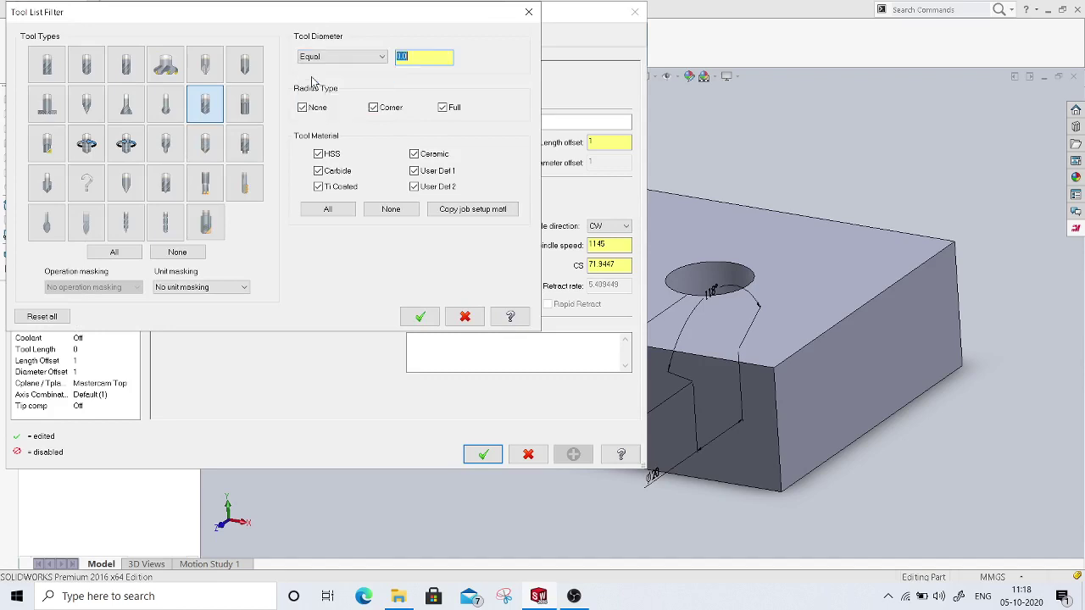
type("10")
left_click(421, 316)
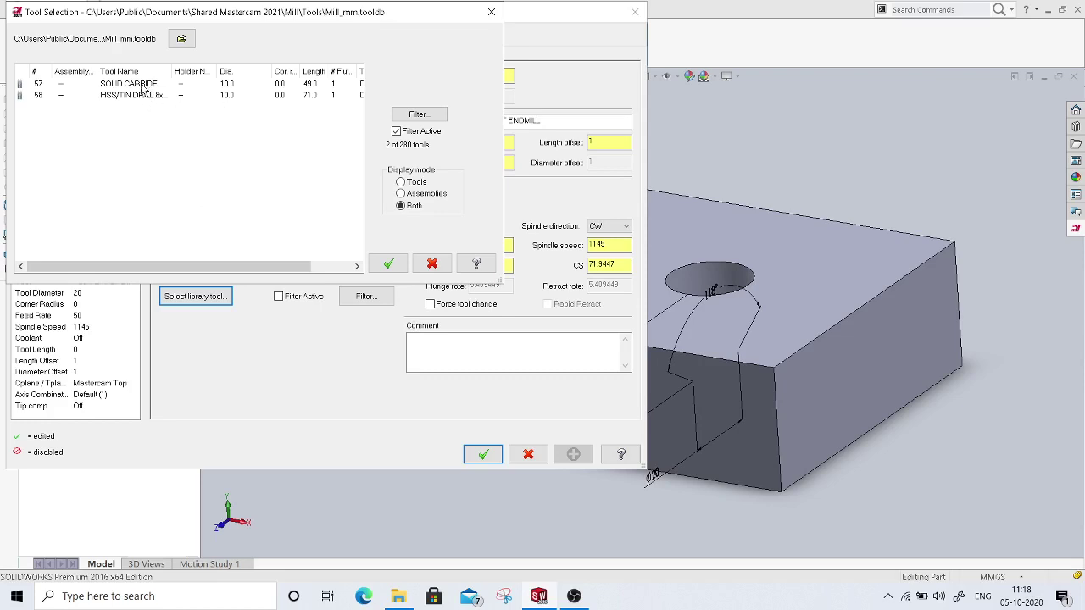
Step: Assign the SOLID CARBIDE DRILL 5xDc - 10.0 from the library as the tool for the drill toolpath
left_click_drag(194, 67, 229, 66)
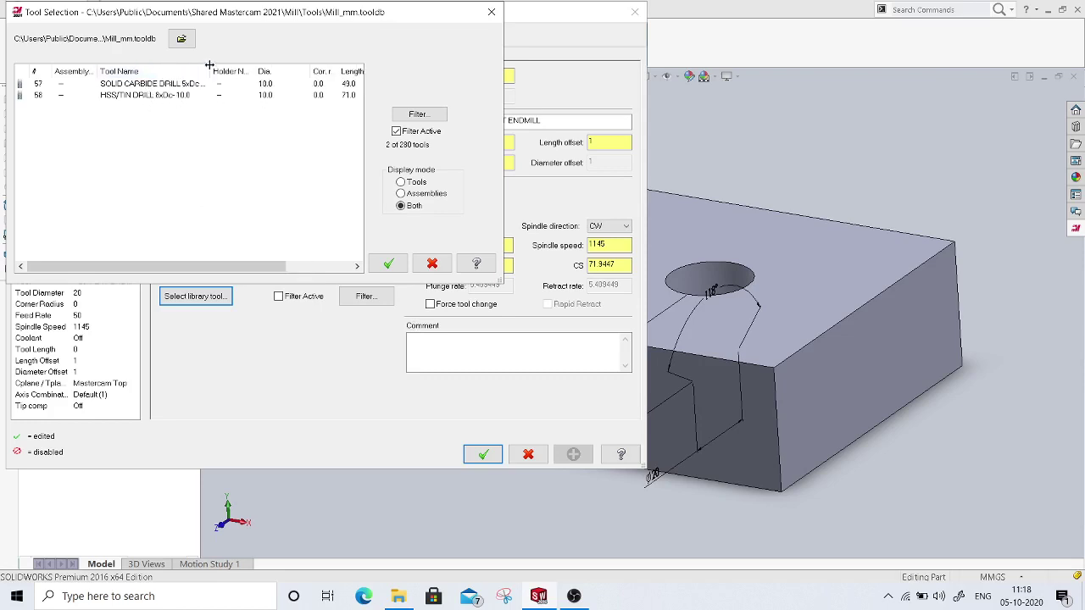
left_click(127, 84)
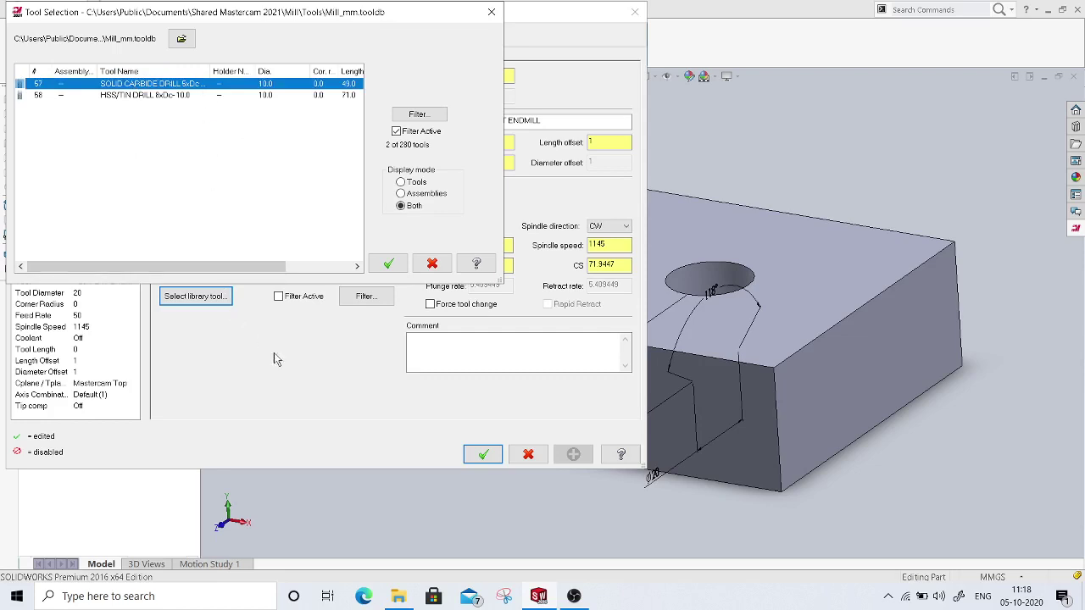
left_click(389, 265)
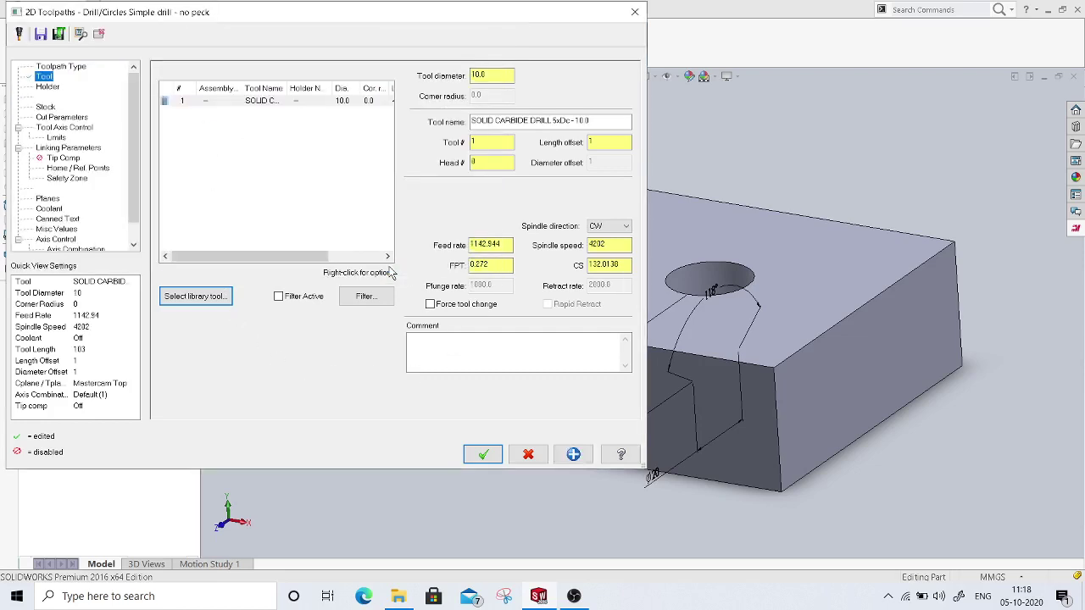
left_click(232, 102)
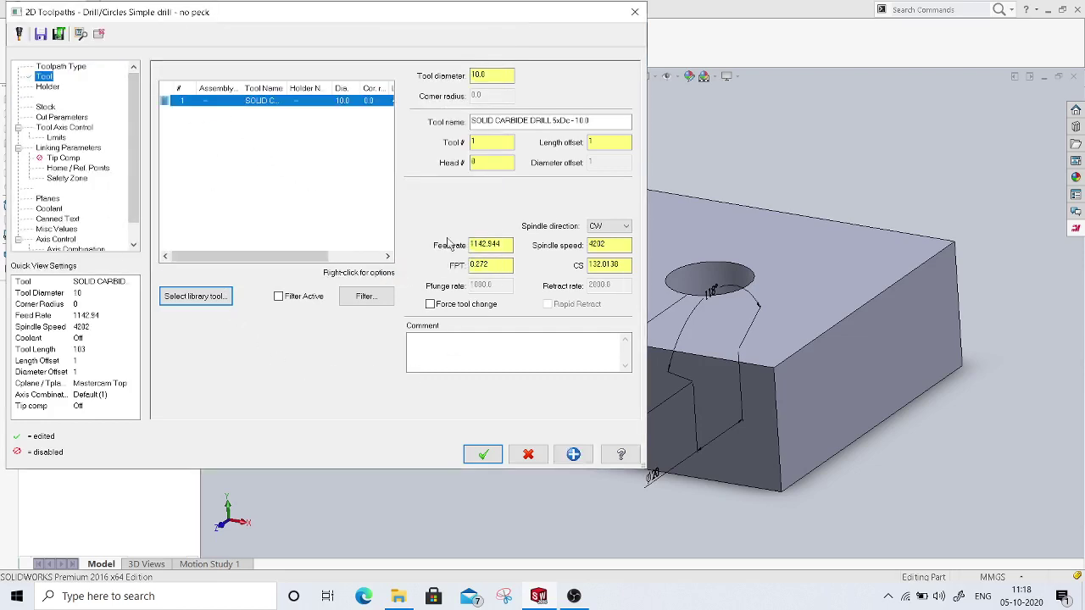
Step: Review the holder, stock and cut parameter settings of the drill toolpath
left_click(51, 88)
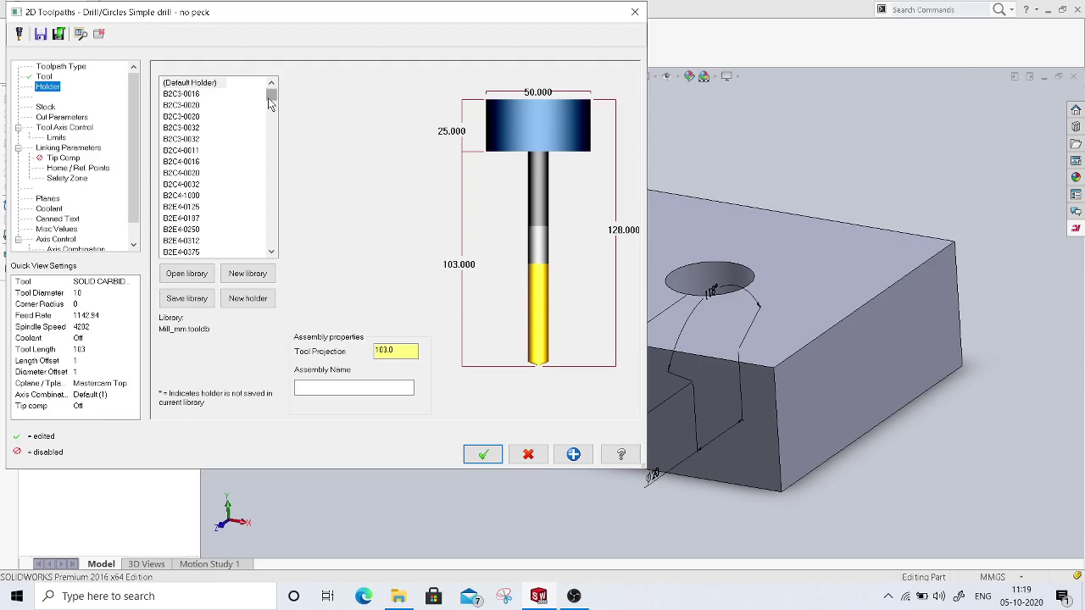
mouse_move(270, 96)
left_mouse_down()
mouse_move(271, 213)
mouse_move(268, 93)
left_mouse_up()
left_click(46, 108)
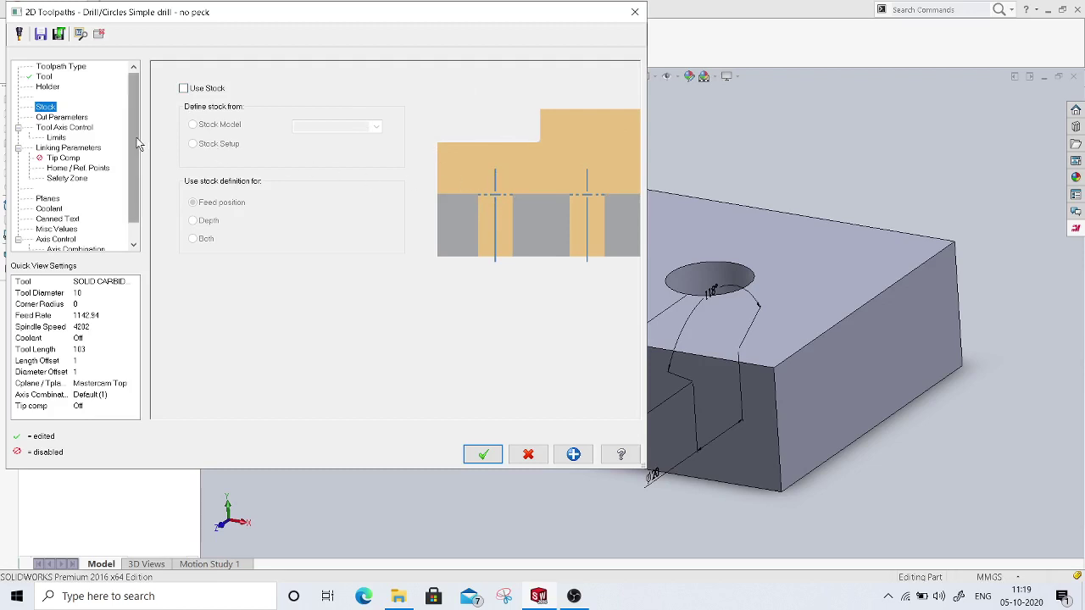
left_click(62, 118)
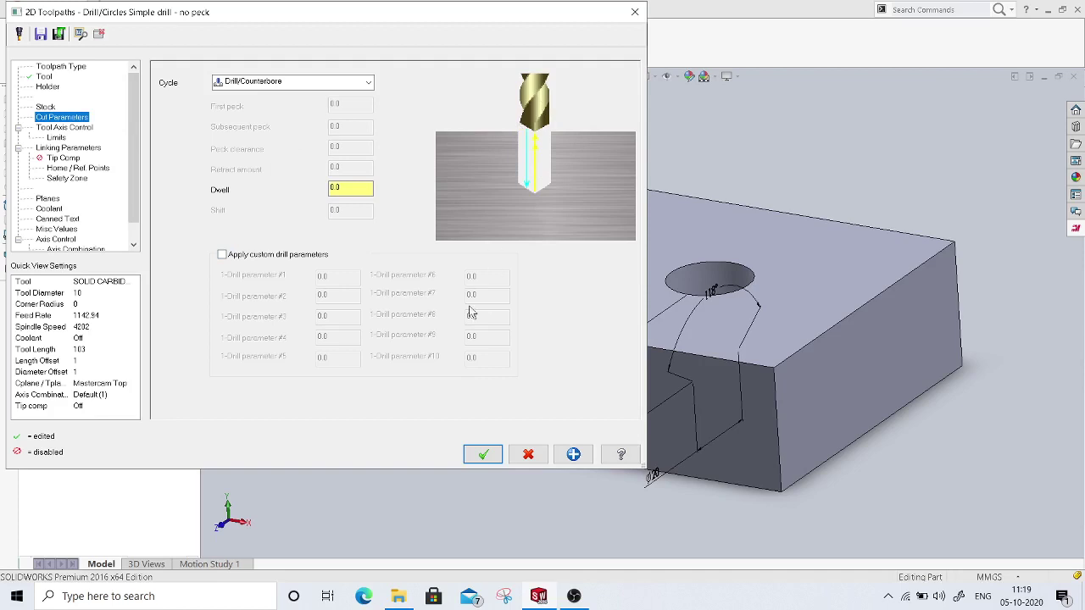
Step: Review the available drilling cycles and keep Drill/Counterbore in the cut parameters
left_click(362, 83)
left_click(362, 83)
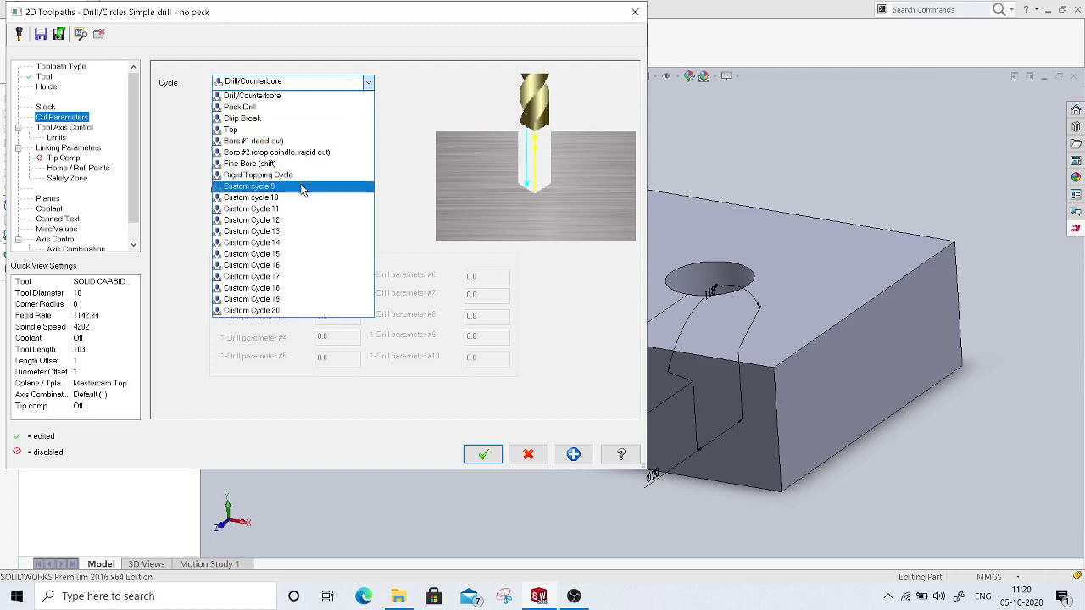
left_click(311, 96)
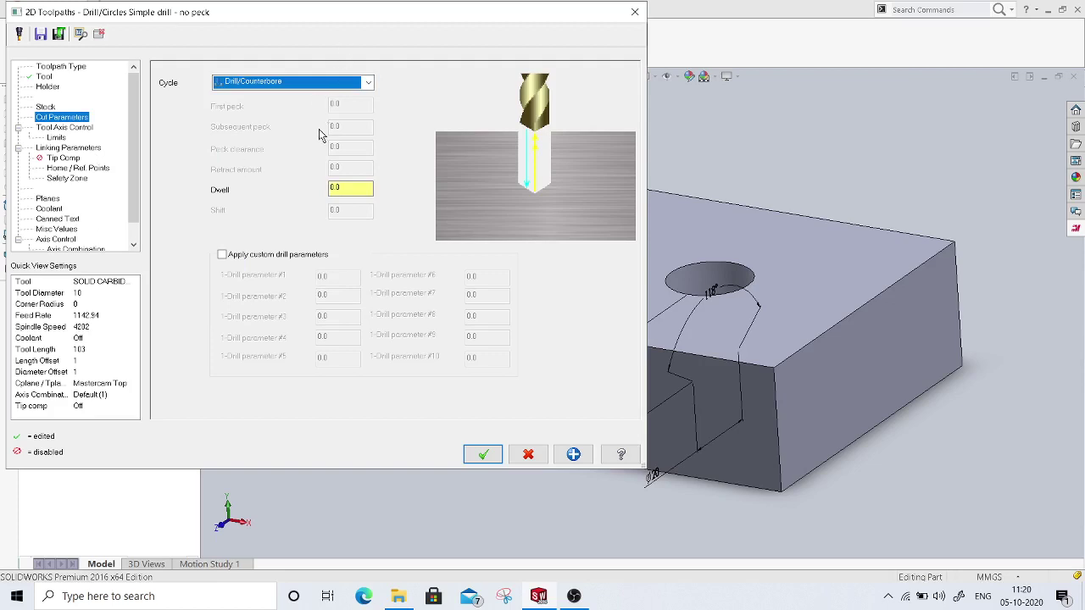
Step: Try the 4 axis and 5 axis output formats in the tool axis control and return to 3 axis
left_click(68, 128)
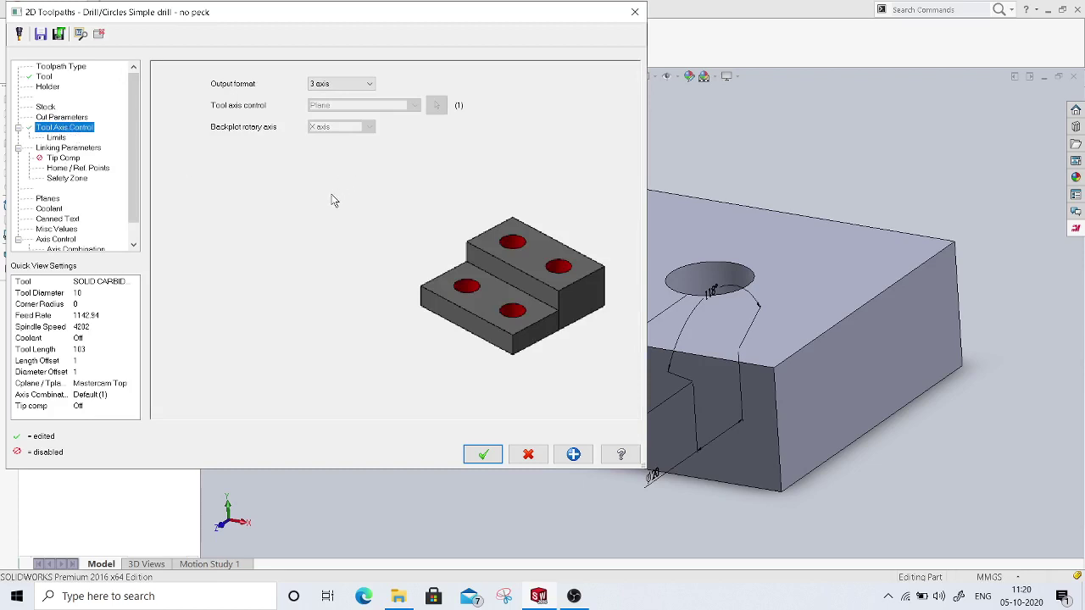
left_click(369, 84)
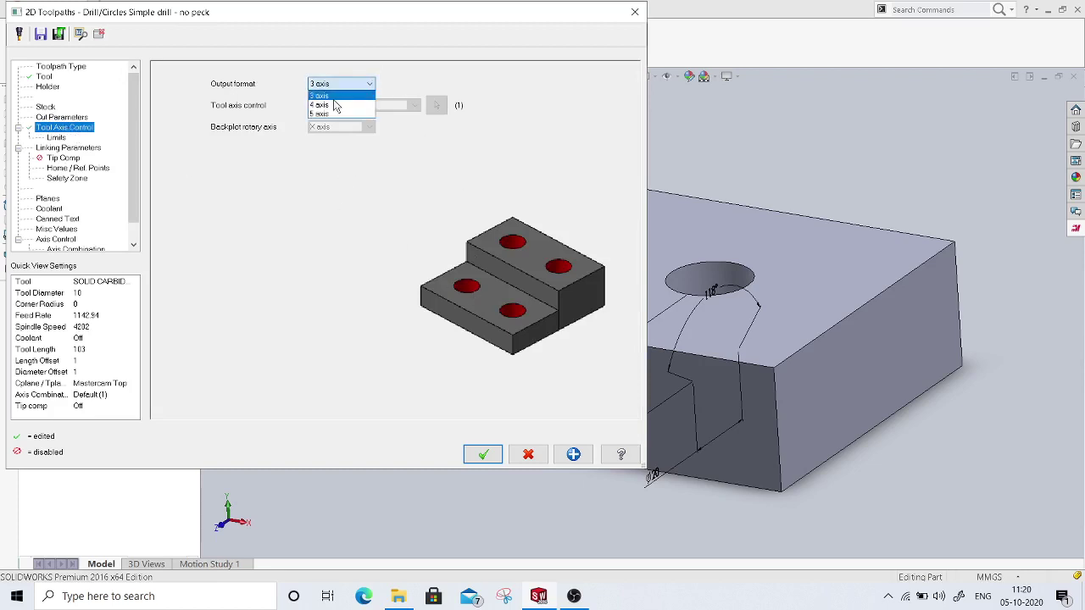
left_click(327, 106)
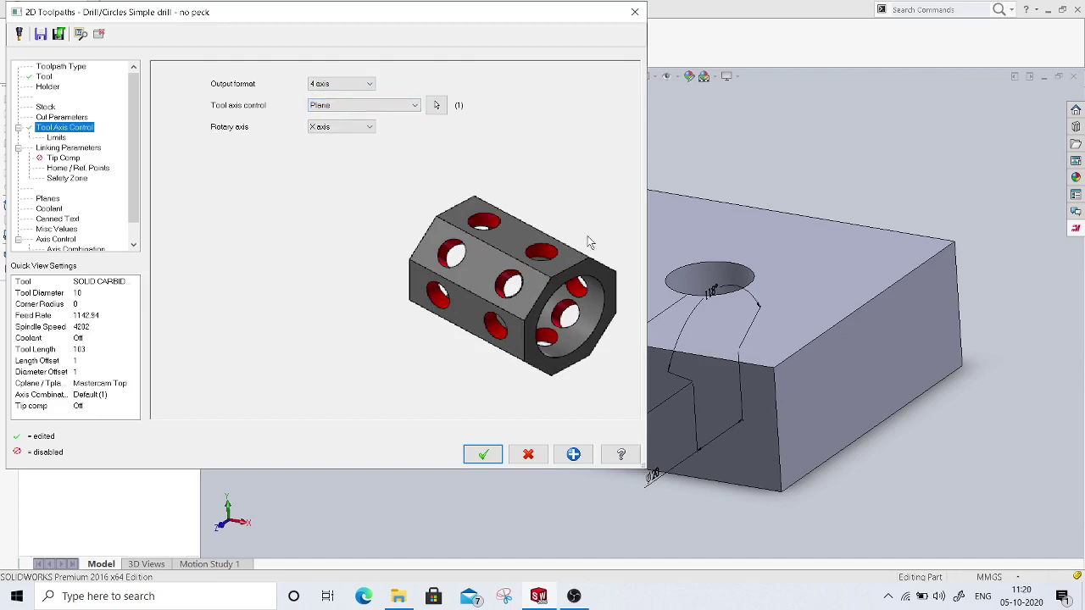
left_click(365, 84)
left_click(340, 114)
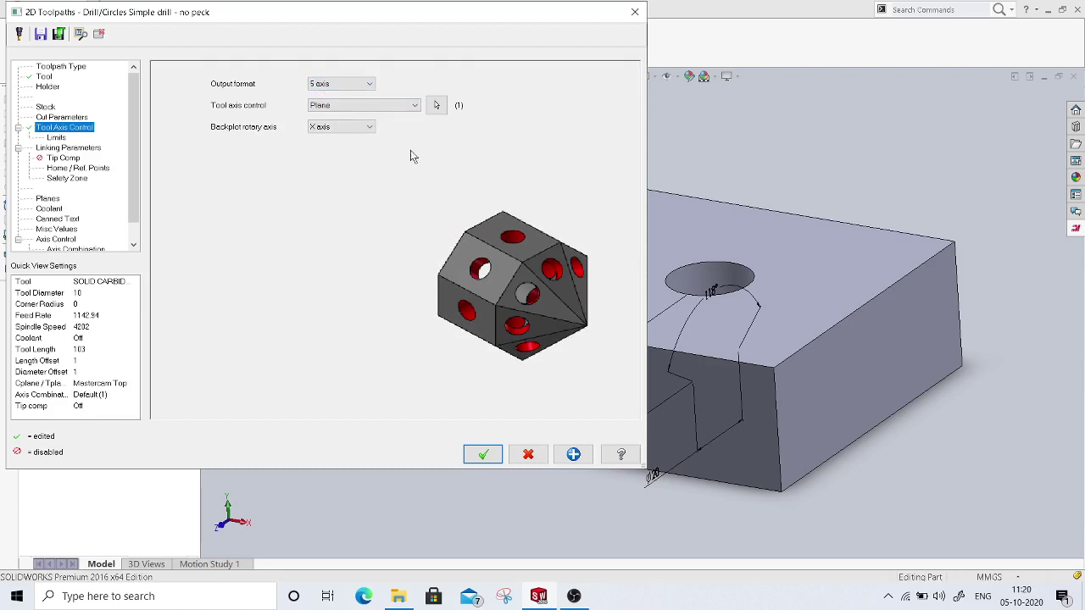
left_click(367, 84)
left_click(331, 95)
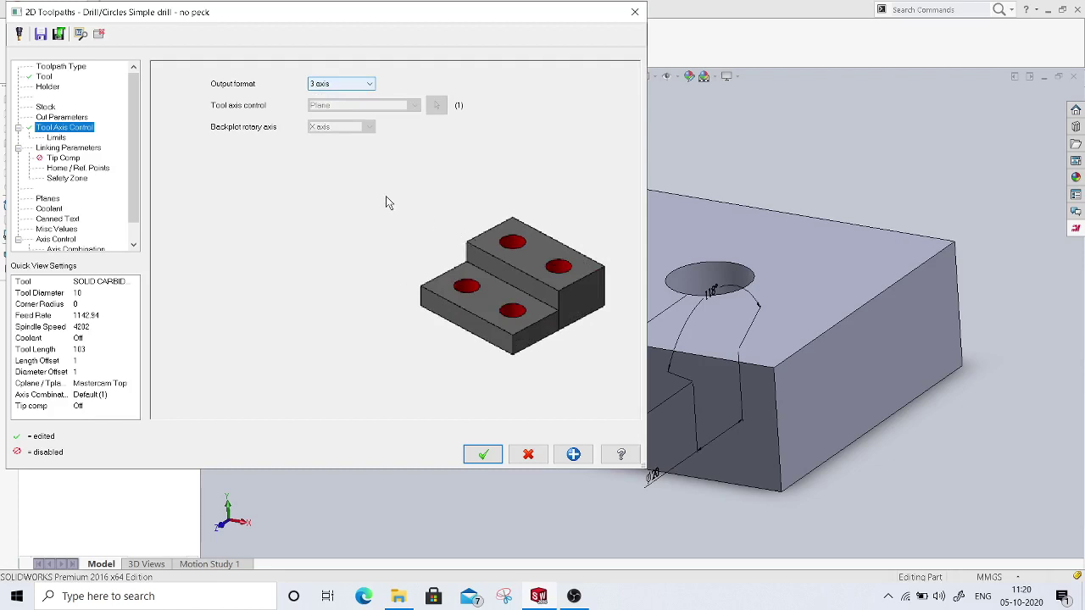
Step: Set the linking parameters' retract, top of stock and depth to Absolute, and pick the depth from the small hole's bottom edge
left_click(60, 148)
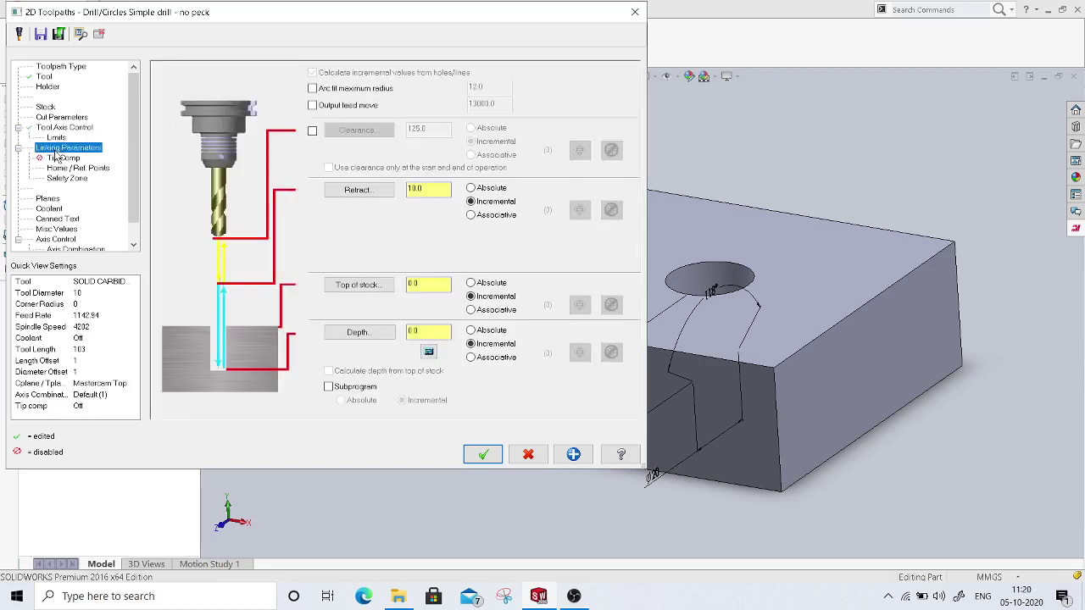
left_click(486, 332)
left_click(486, 284)
left_click(486, 189)
left_click(358, 333)
middle_click_drag(527, 359, 543, 229)
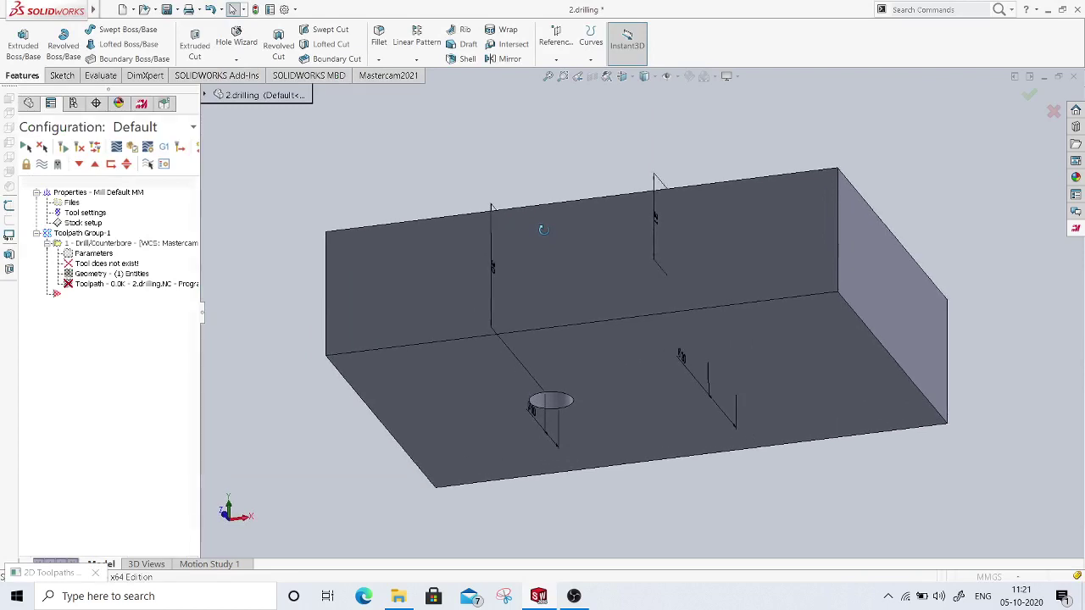
left_click(558, 398)
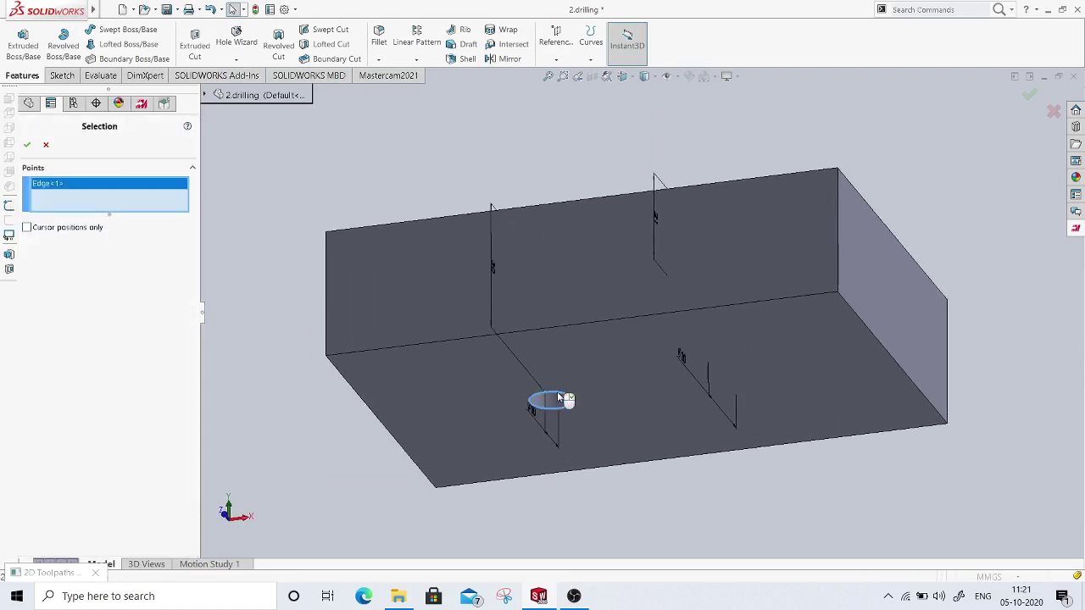
left_click(27, 146)
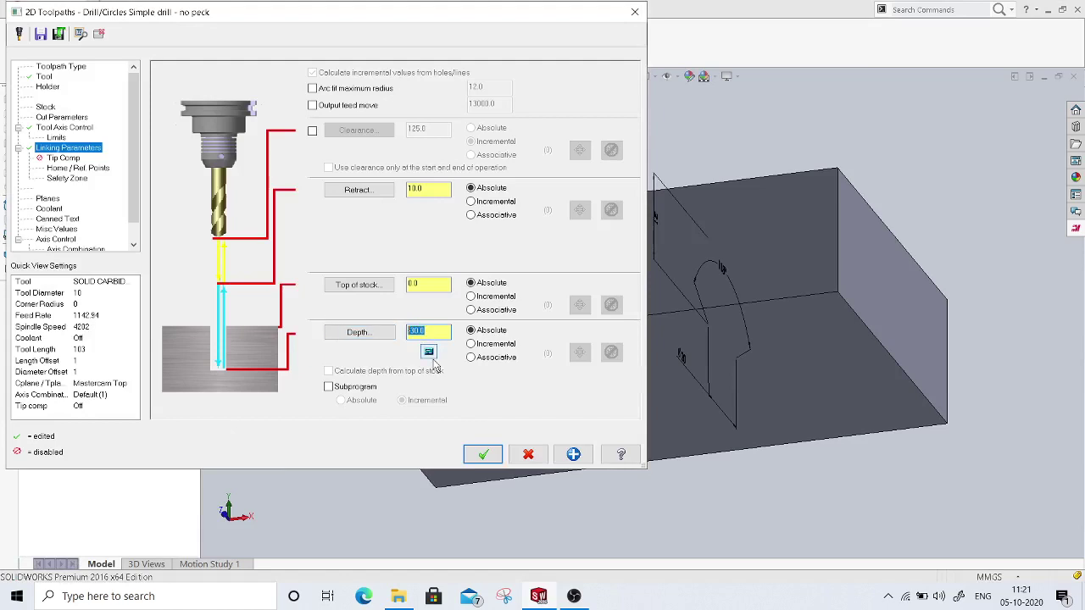
Step: Pick the top of stock position from the small hole's upper edge on the block's top face
left_click(360, 285)
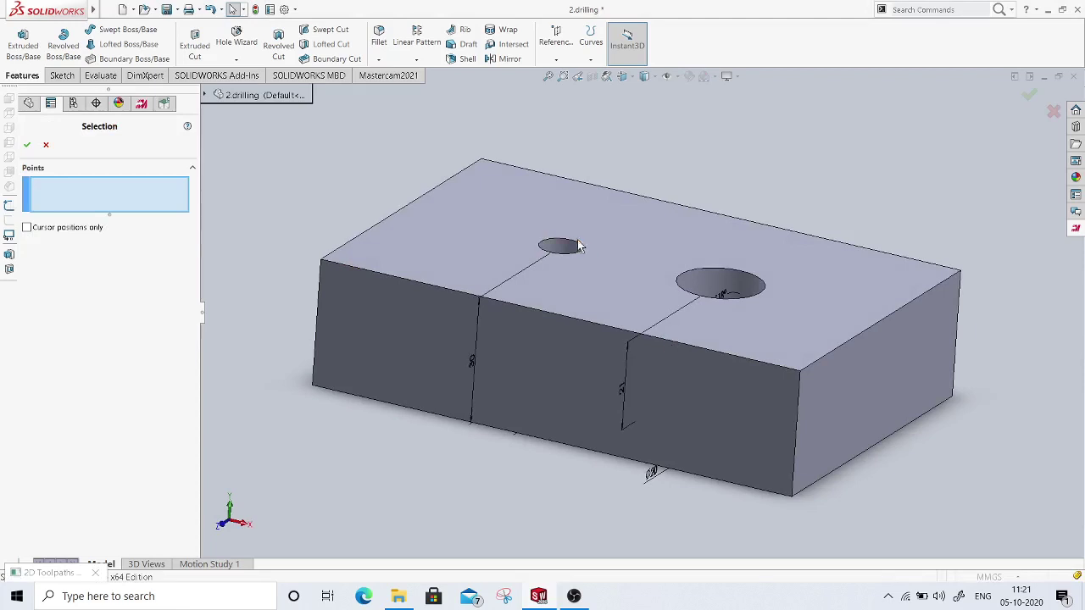
left_click(576, 256)
left_click(27, 145)
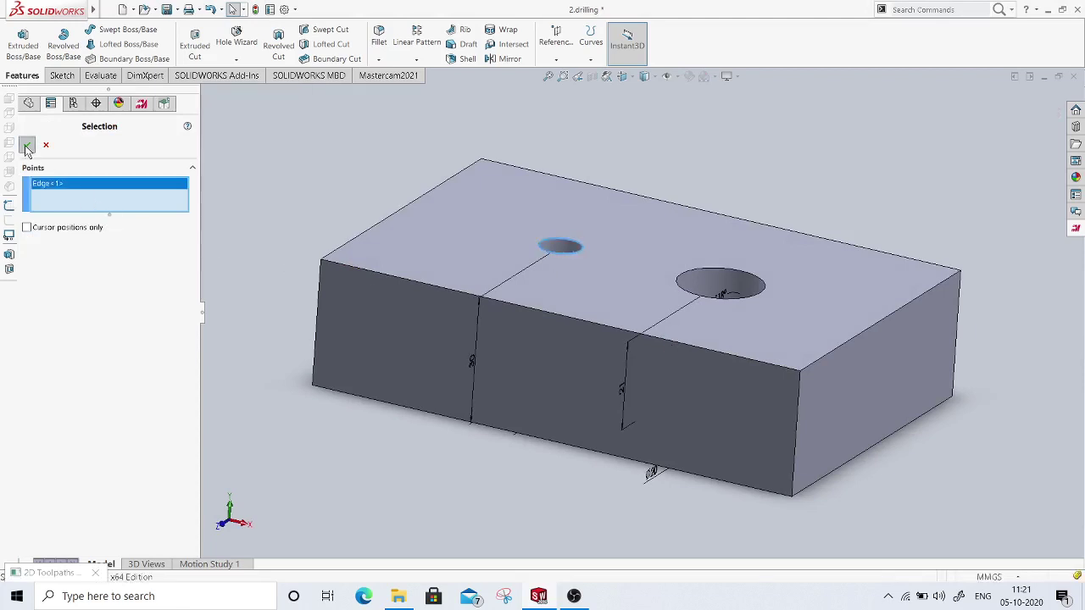
double_click(428, 284)
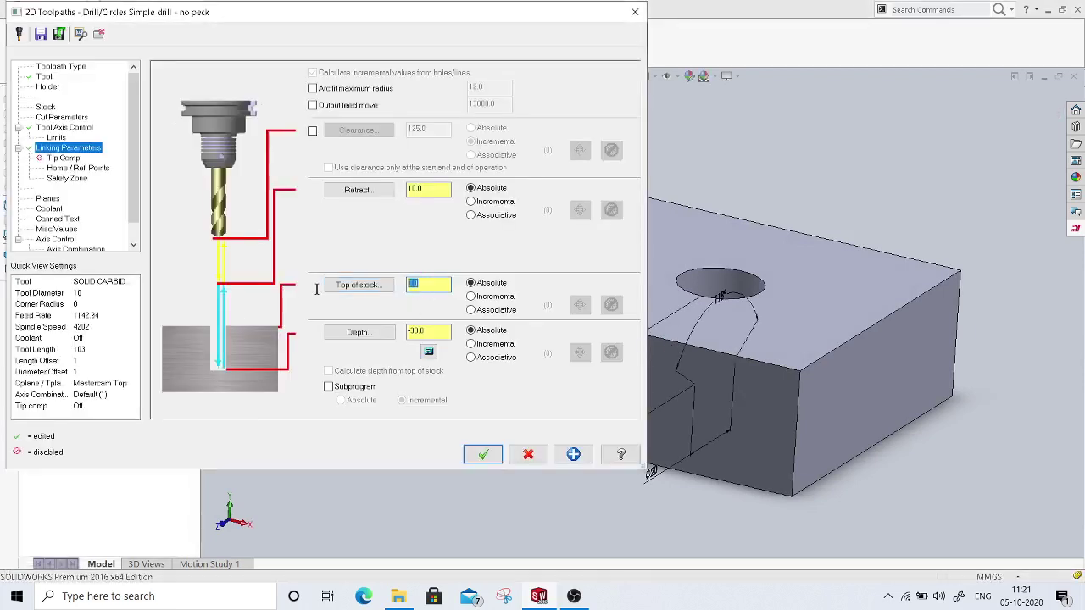
Step: Set the retract height to 15 and enable an Absolute clearance height of 50
double_click(428, 189)
type("15")
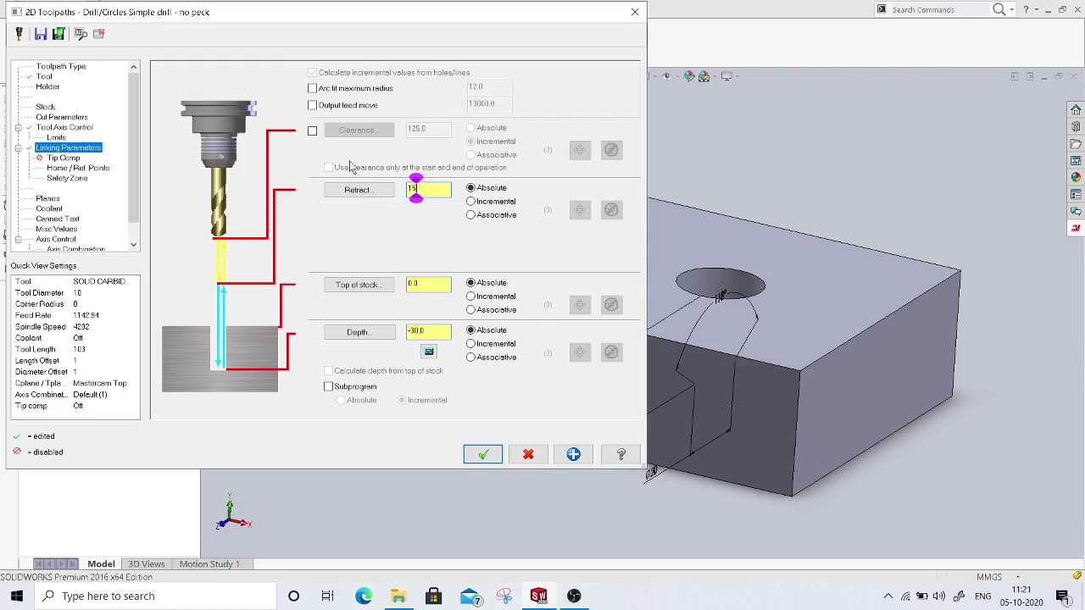
left_click(312, 131)
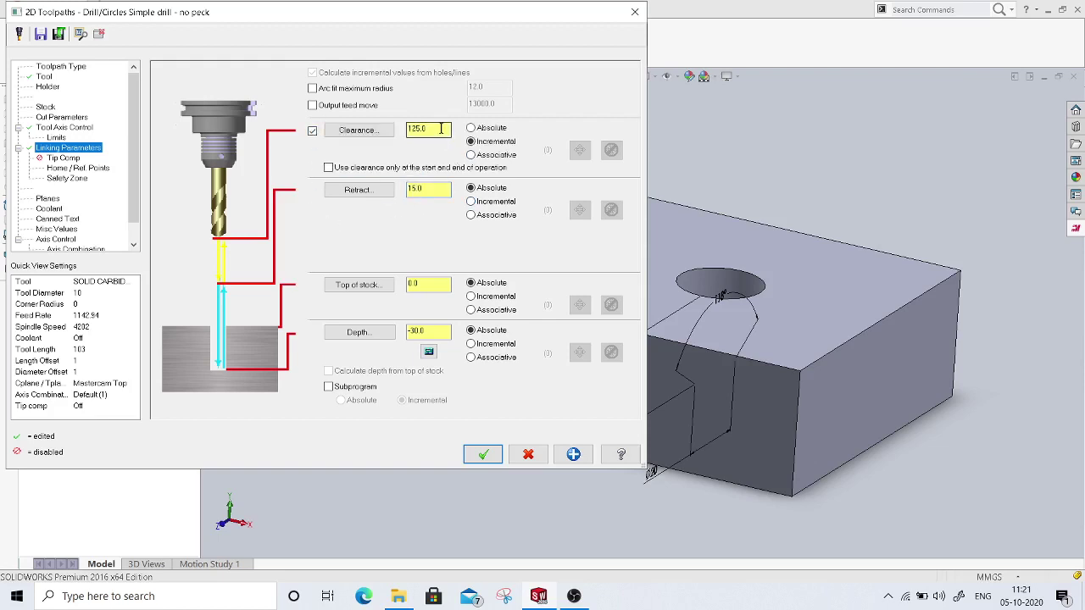
type("50")
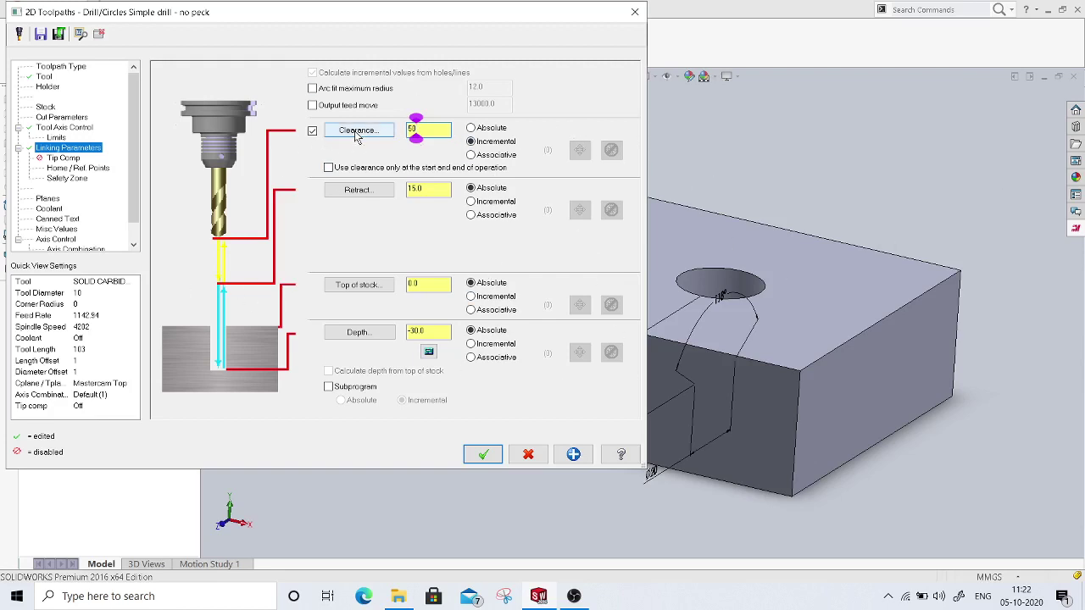
left_click(497, 129)
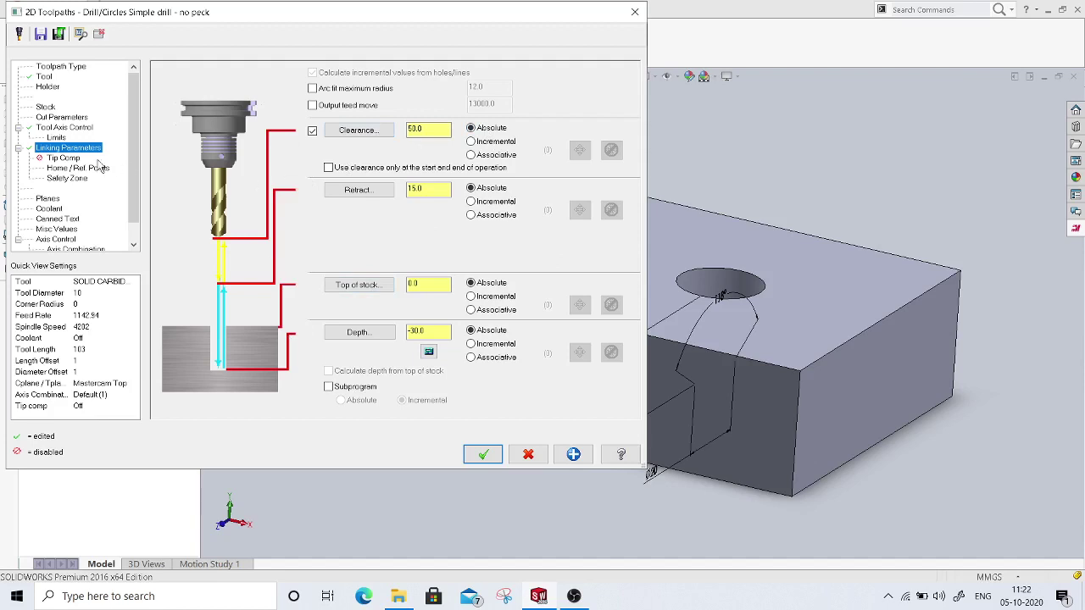
Step: Enable tip compensation for the drill with a breakthrough amount of 1 and a tip angle of 118
left_click(70, 160)
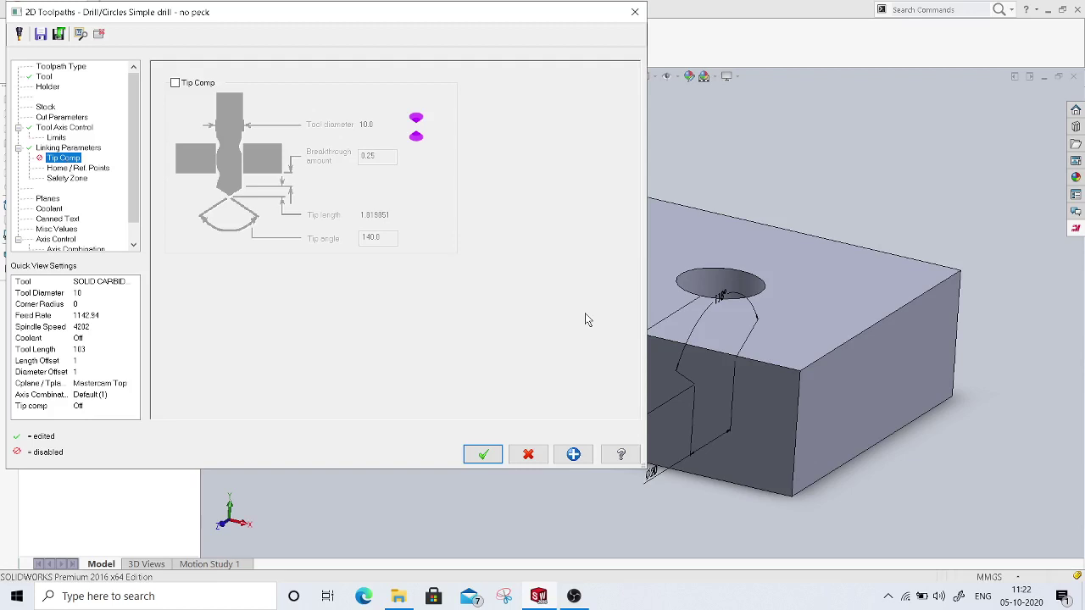
left_click(175, 84)
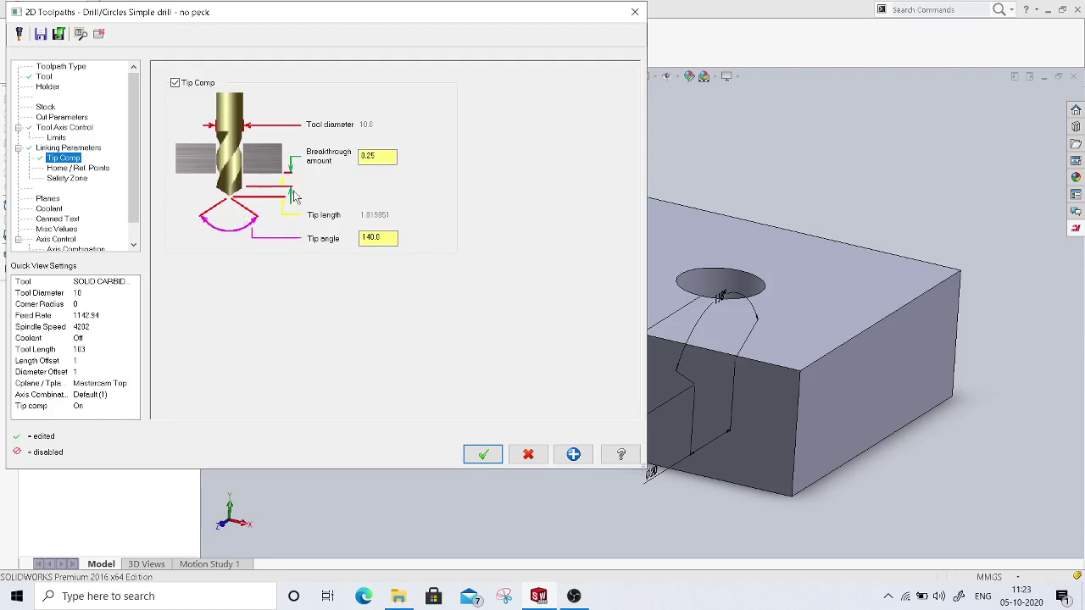
double_click(382, 157)
type("1")
left_click(383, 238)
double_click(394, 245)
type("118")
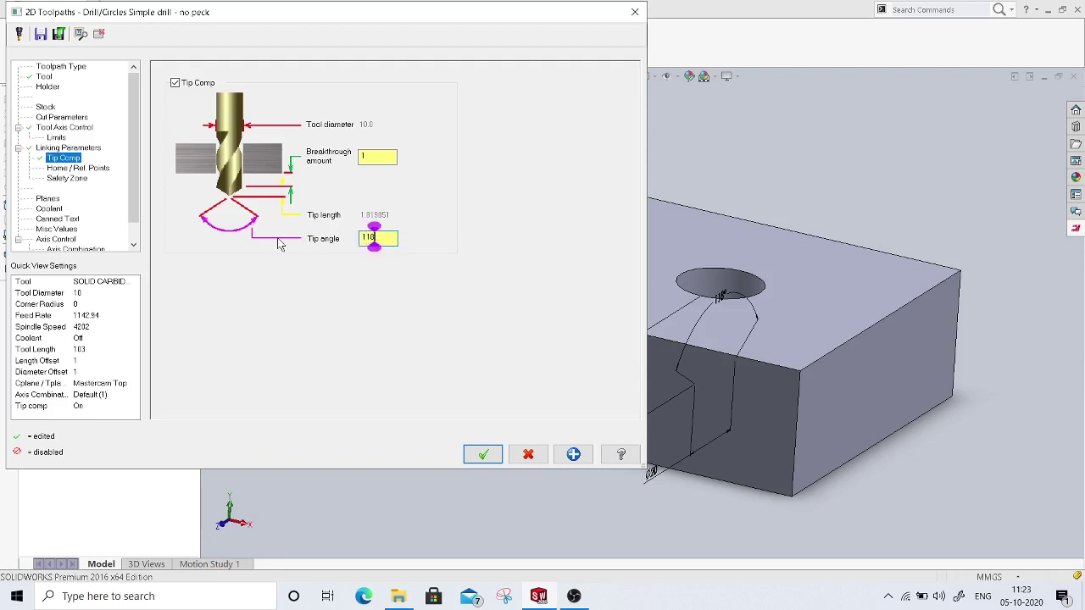
key("Return")
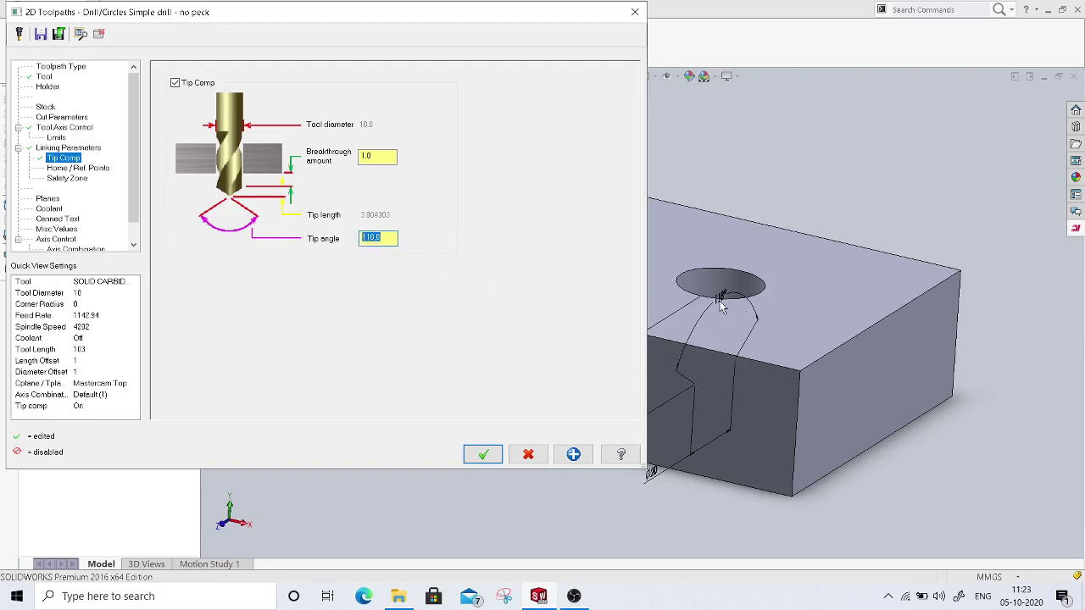
left_click(379, 237)
Step: Review the home position, reference point, safety zone and plane settings of the drill toolpath
left_click_drag(130, 158, 129, 194)
left_click(81, 147)
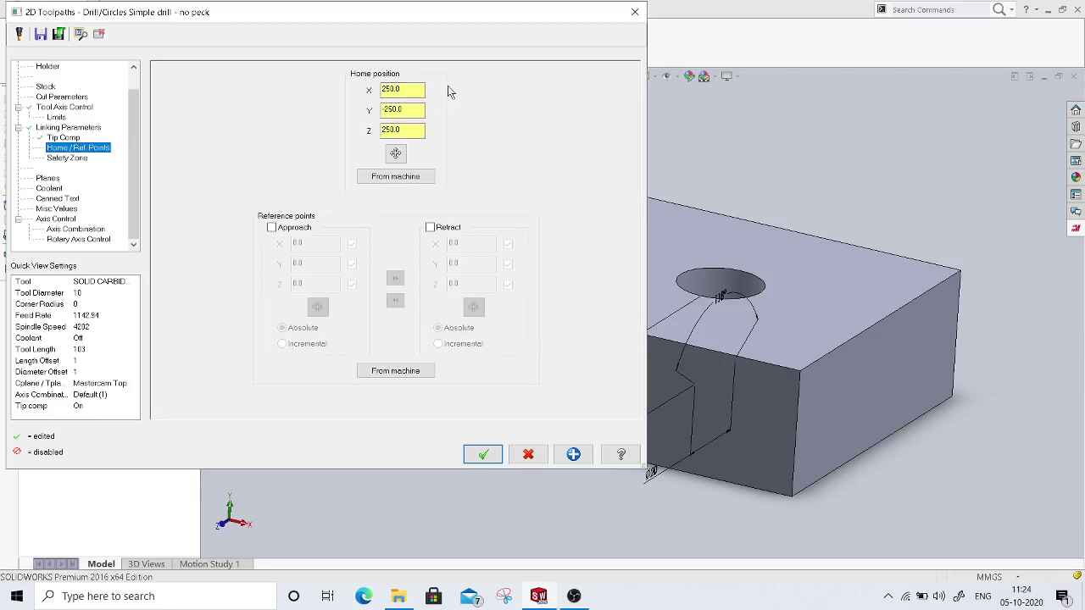
double_click(392, 89)
double_click(397, 109)
key("Tab")
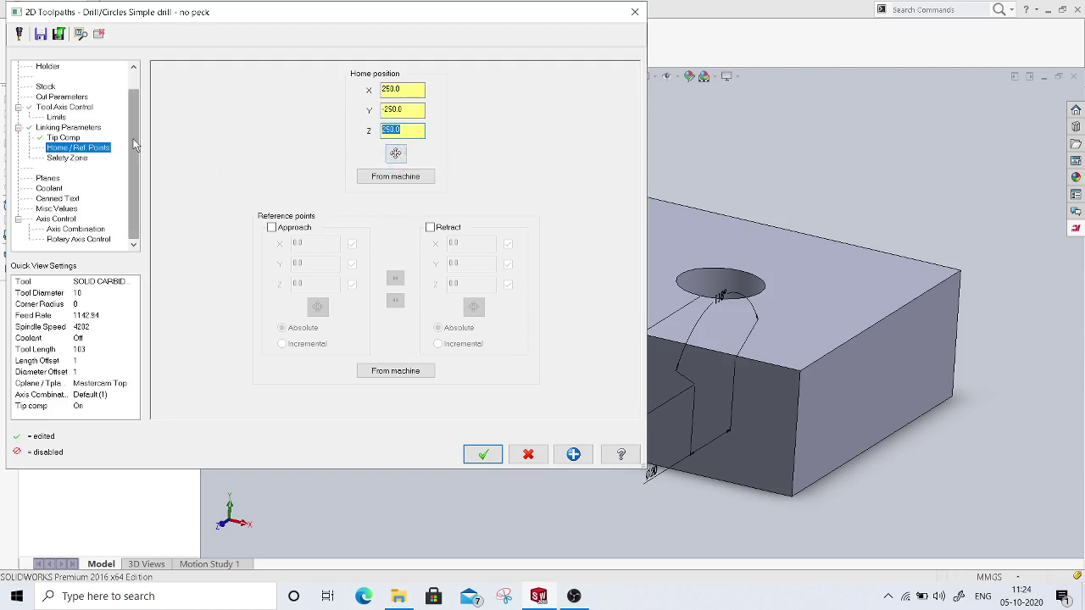
left_click(77, 159)
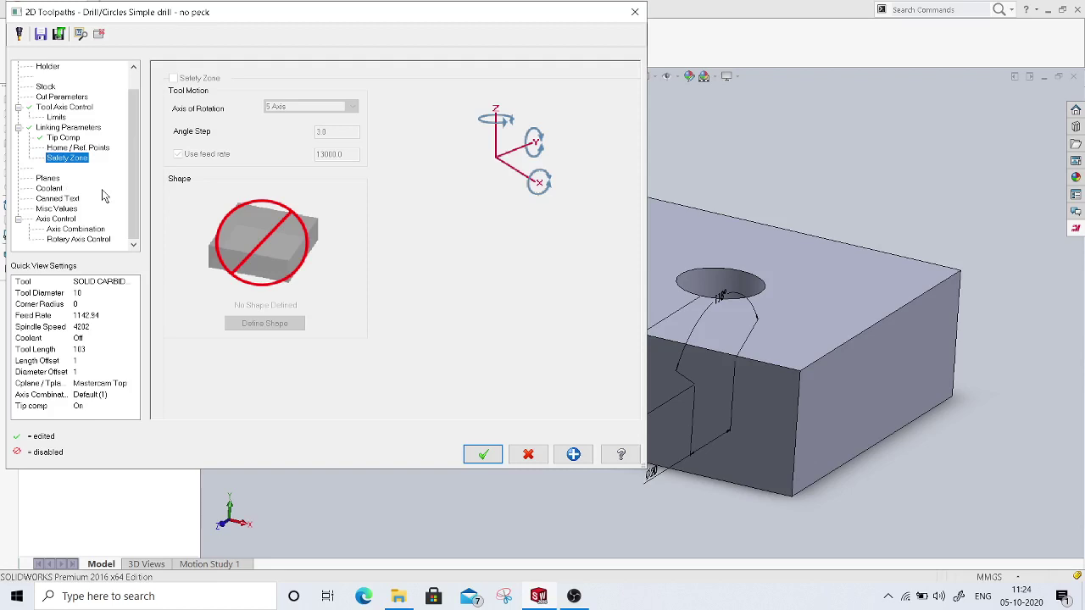
left_click(49, 179)
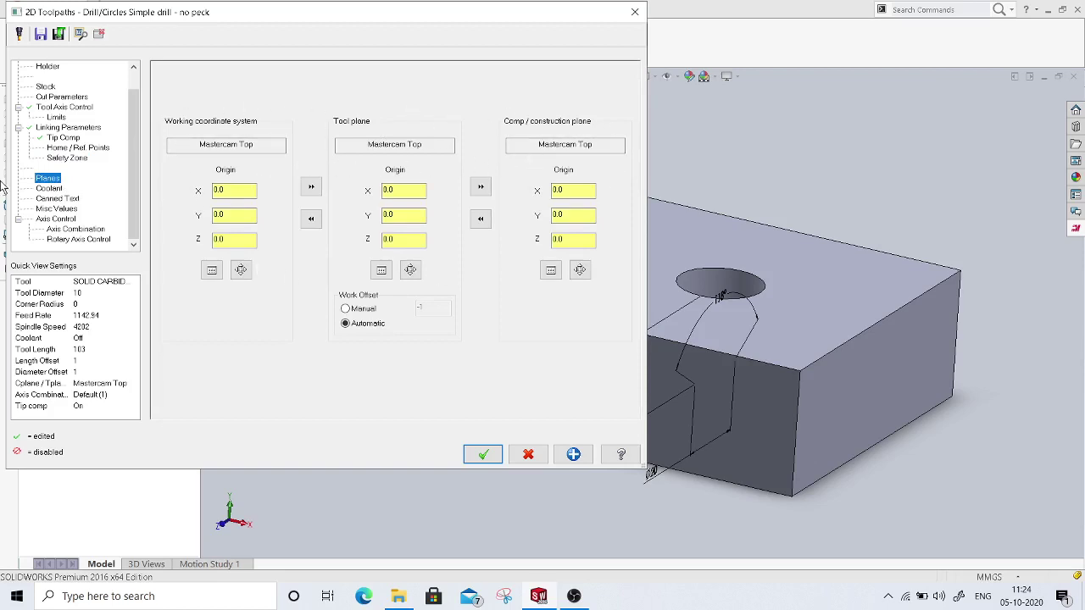
Step: Turn flood coolant on and accept the drill toolpath's parameters to generate the toolpath
left_click(49, 189)
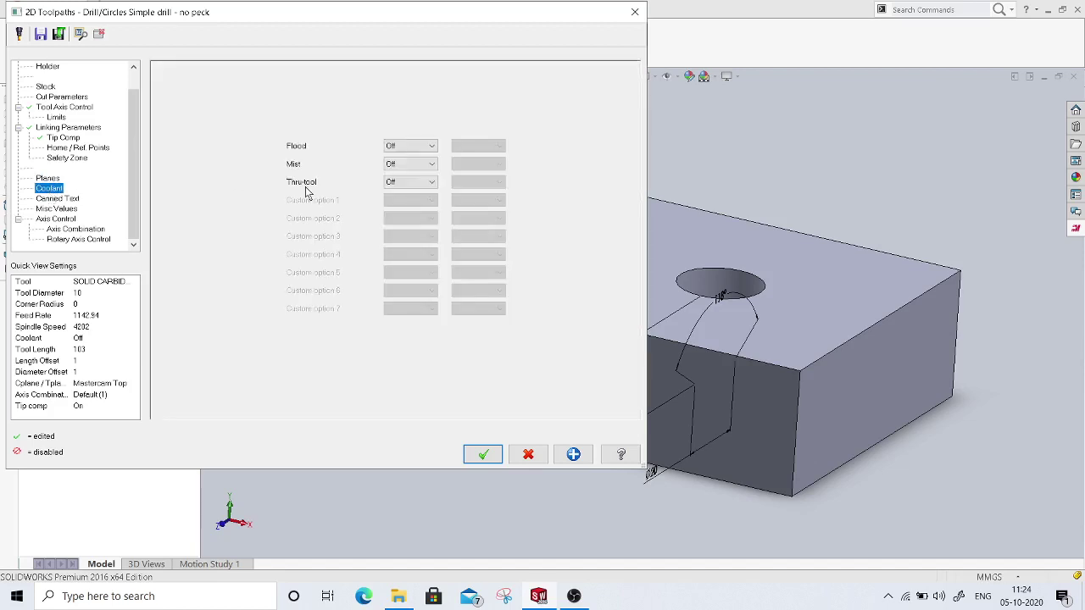
left_click(410, 147)
left_click(410, 158)
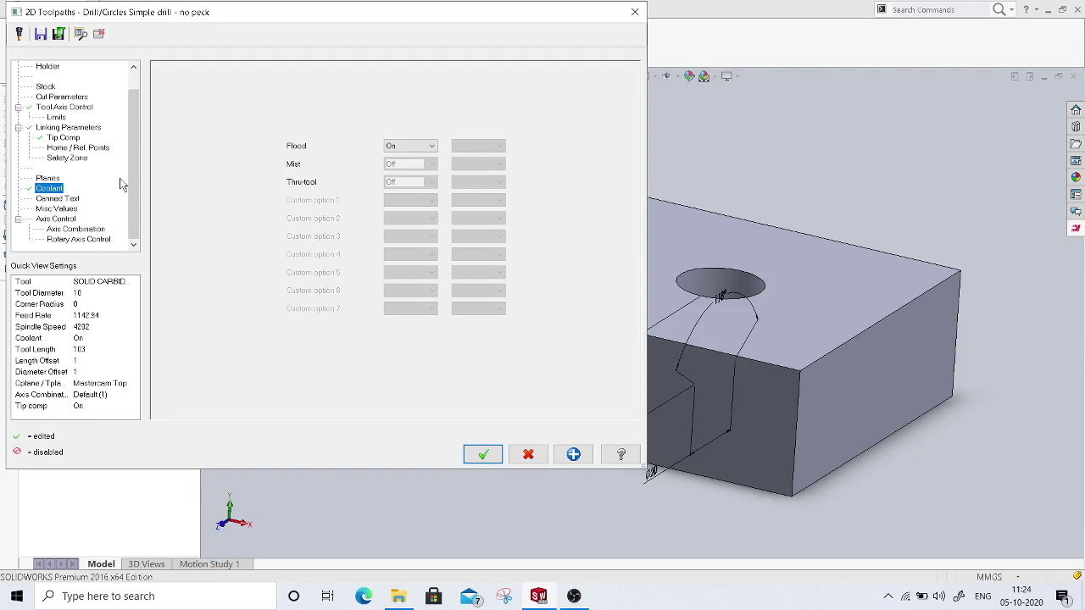
mouse_move(134, 154)
left_mouse_down()
mouse_move(132, 104)
mouse_move(132, 174)
left_mouse_up()
left_click(573, 454)
left_click(483, 455)
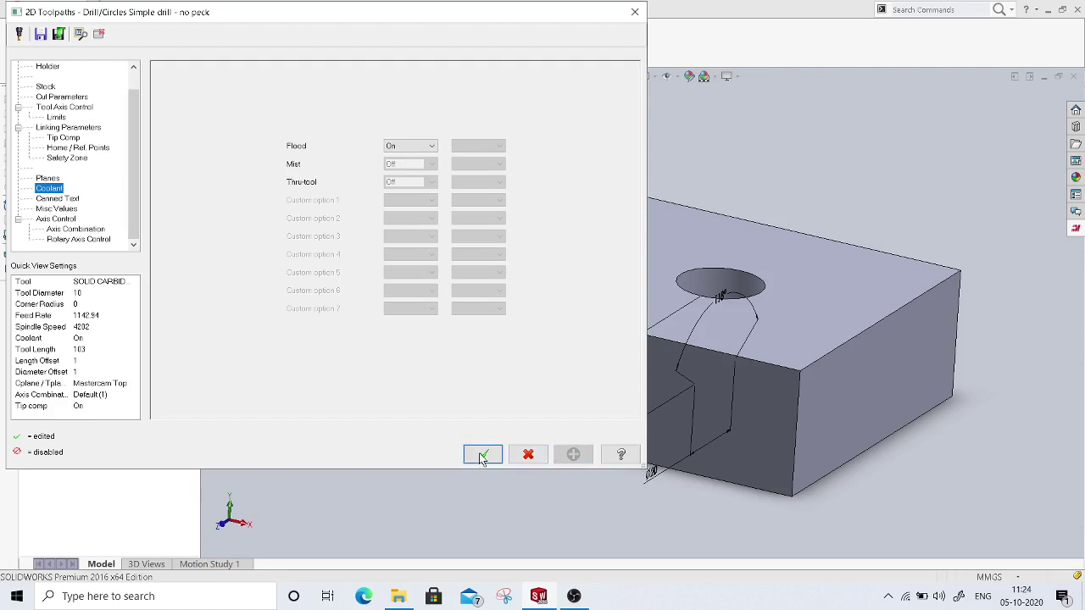
Step: Open the drill toolpath in Mastercam Simulator's Verify mode, inspect the stock block, and return to the part model
middle_click_drag(484, 459, 690, 298)
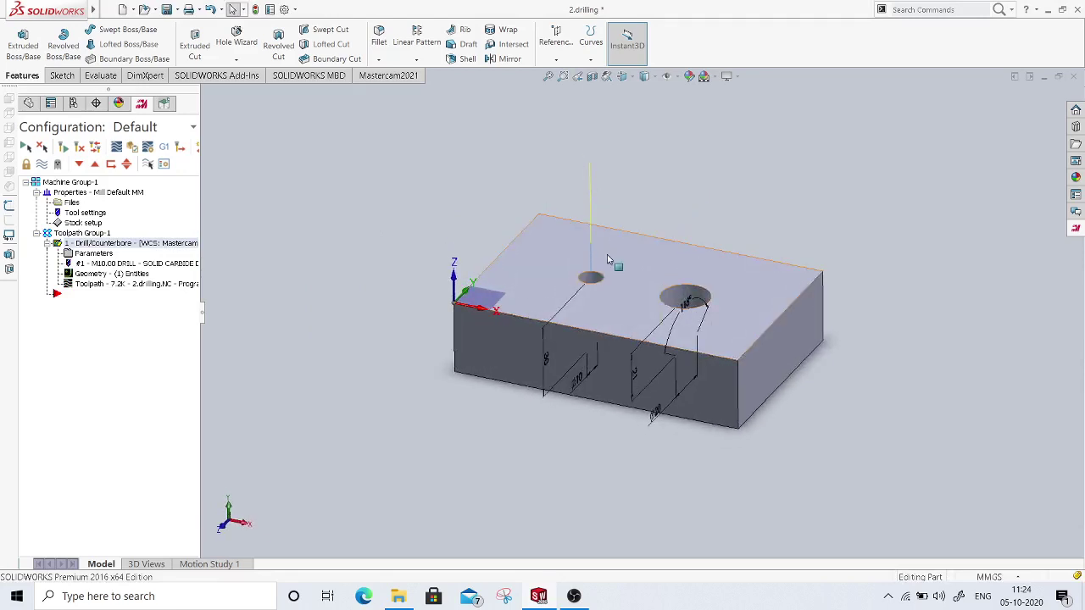
scroll(593, 187, "down", 2)
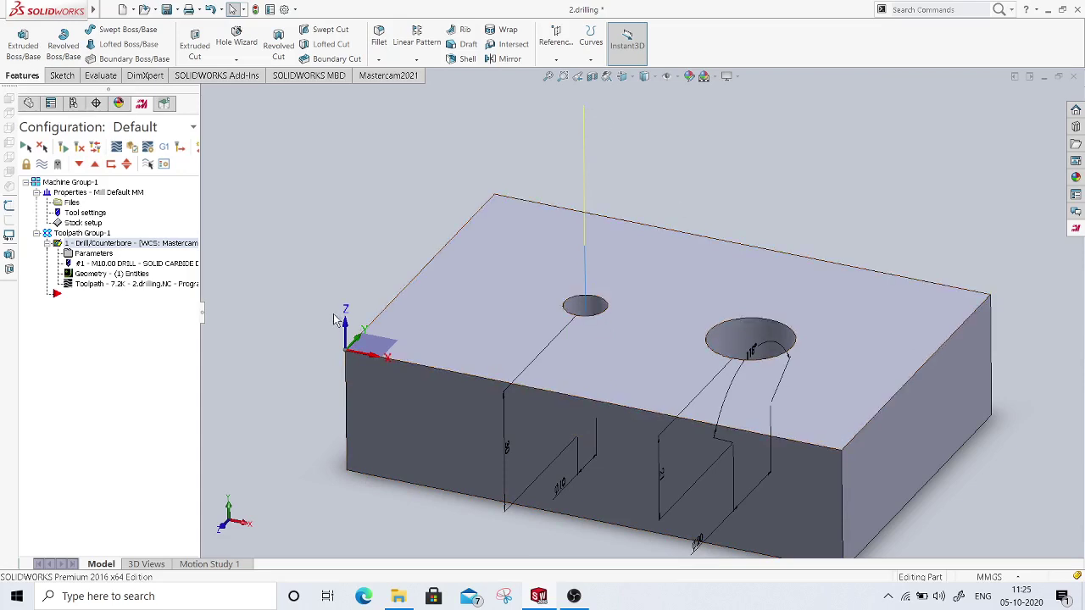
left_click(132, 147)
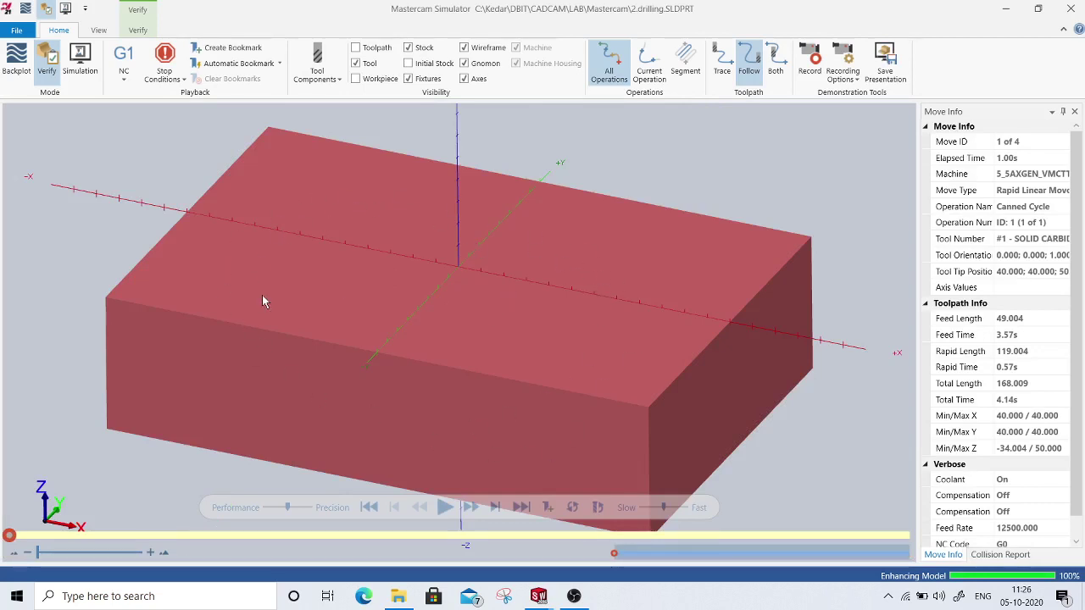
scroll(467, 343, "up", 1)
scroll(467, 342, "down", 3)
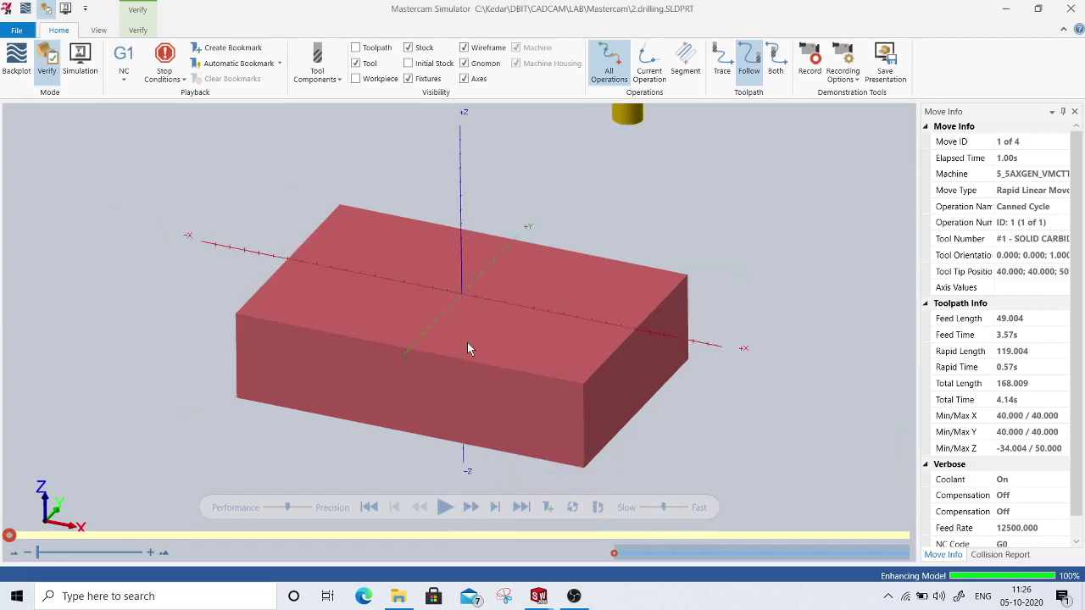
key("alt+F4")
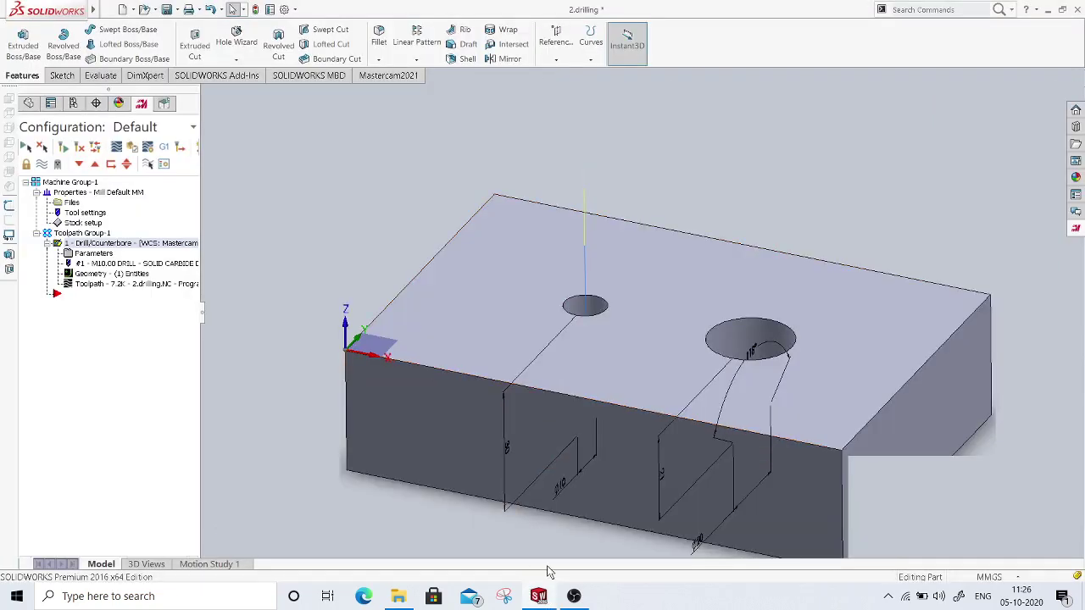
scroll(413, 350, "up", 2)
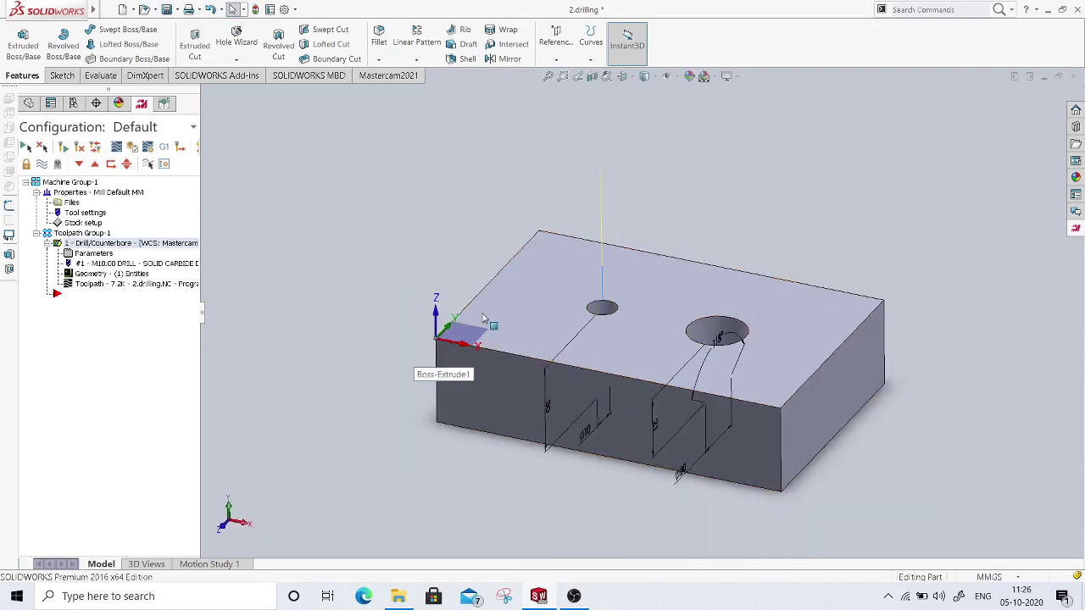
Step: Try to open the drill operation in Mastercam Simulator for verification
scroll(482, 318, "up", 2)
scroll(482, 319, "down", 2)
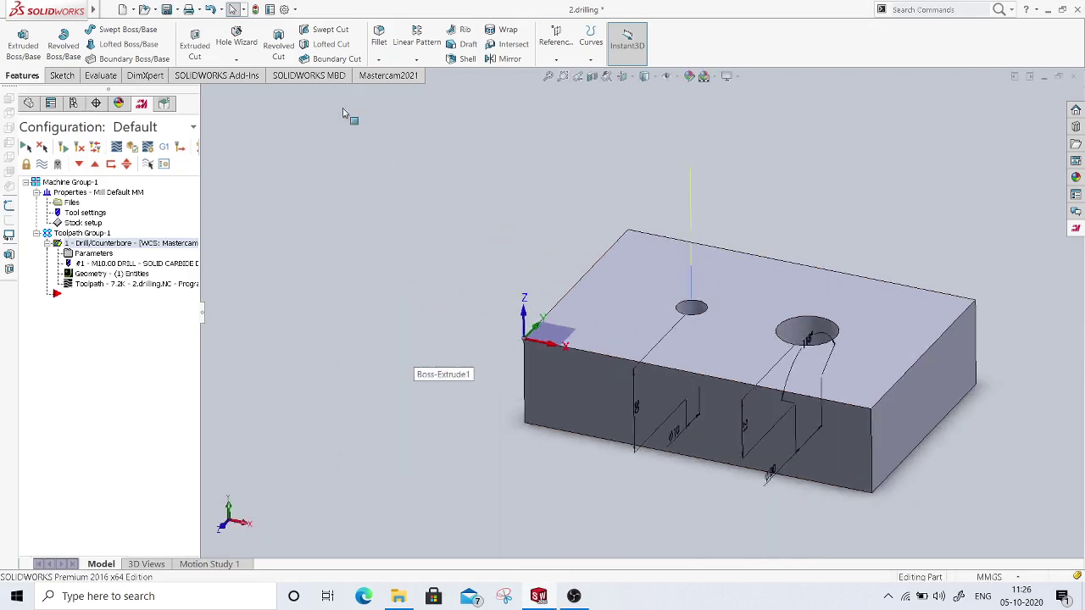
left_click(133, 150)
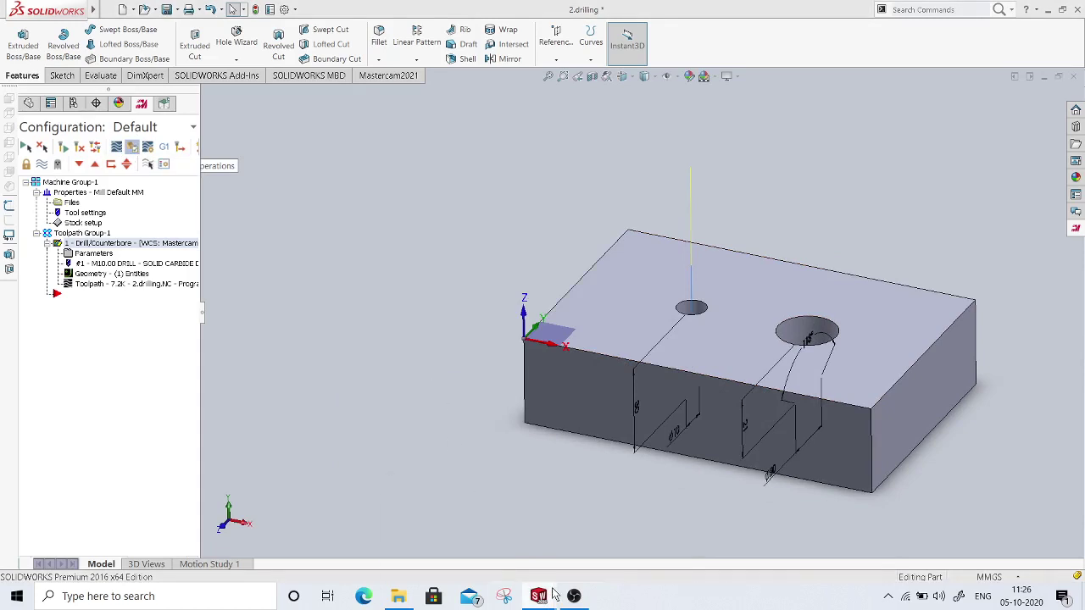
mouse_move(551, 595)
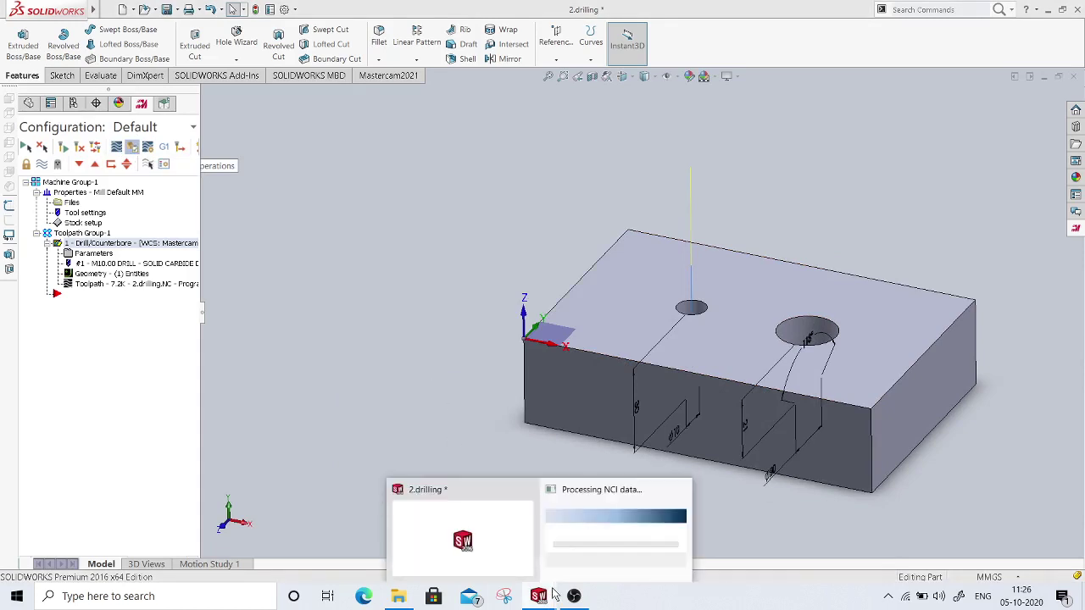
left_click(576, 551)
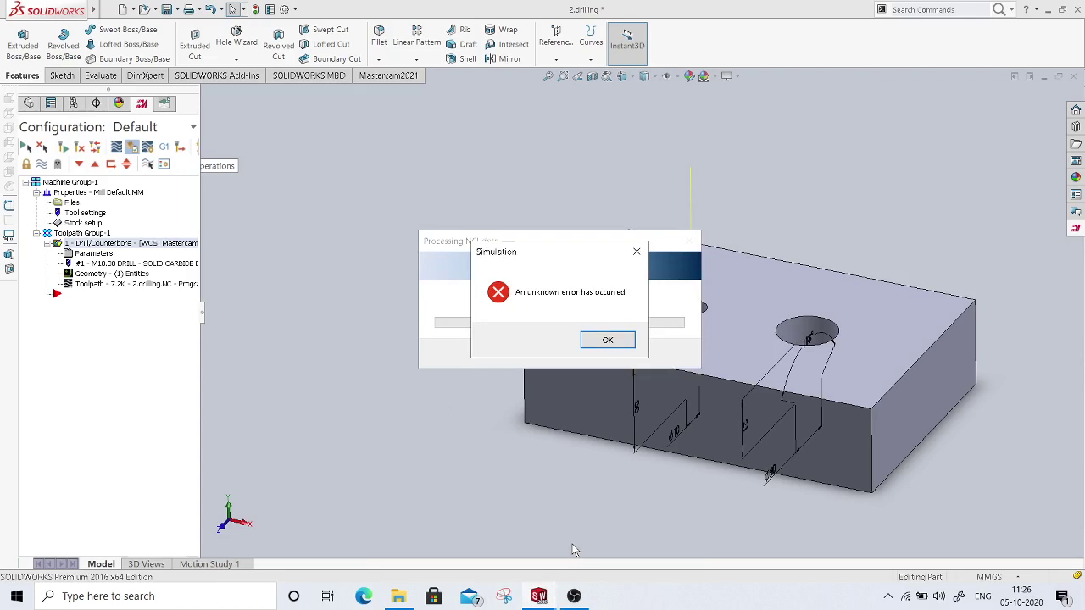
left_click(596, 344)
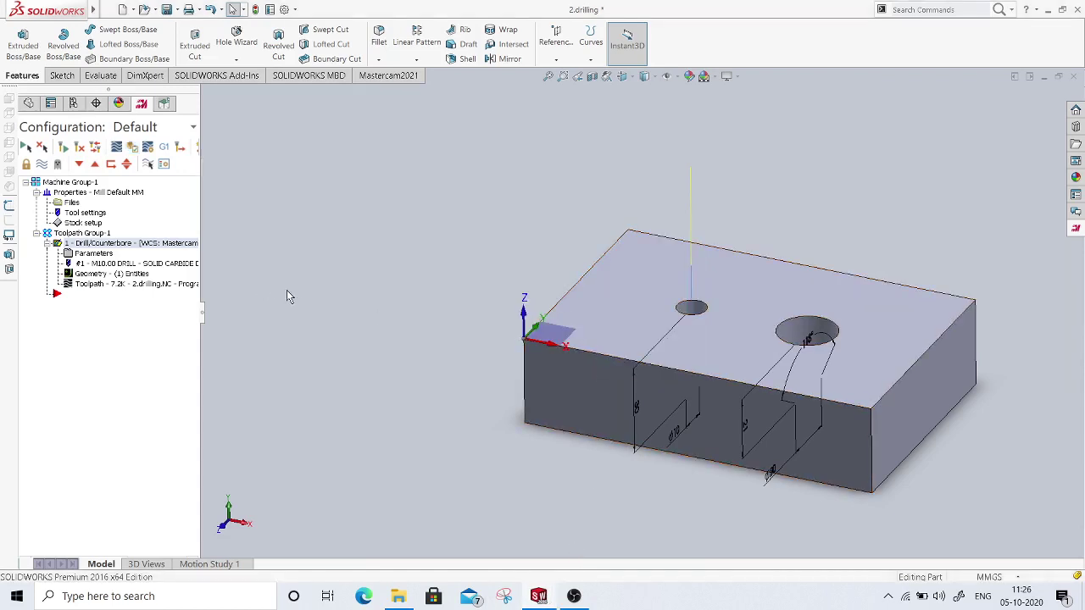
Step: Switch to Mastercam Simulator, play the drilling verification of the Ø10 mm hole, and inspect the drilled stock block
left_click(574, 596)
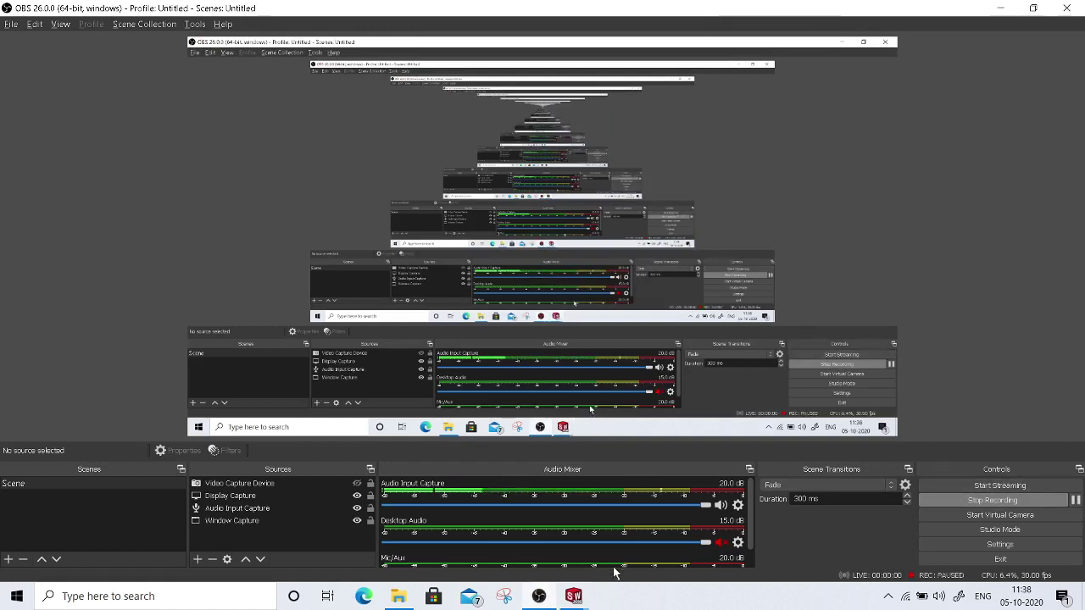
mouse_move(574, 596)
left_click(607, 553)
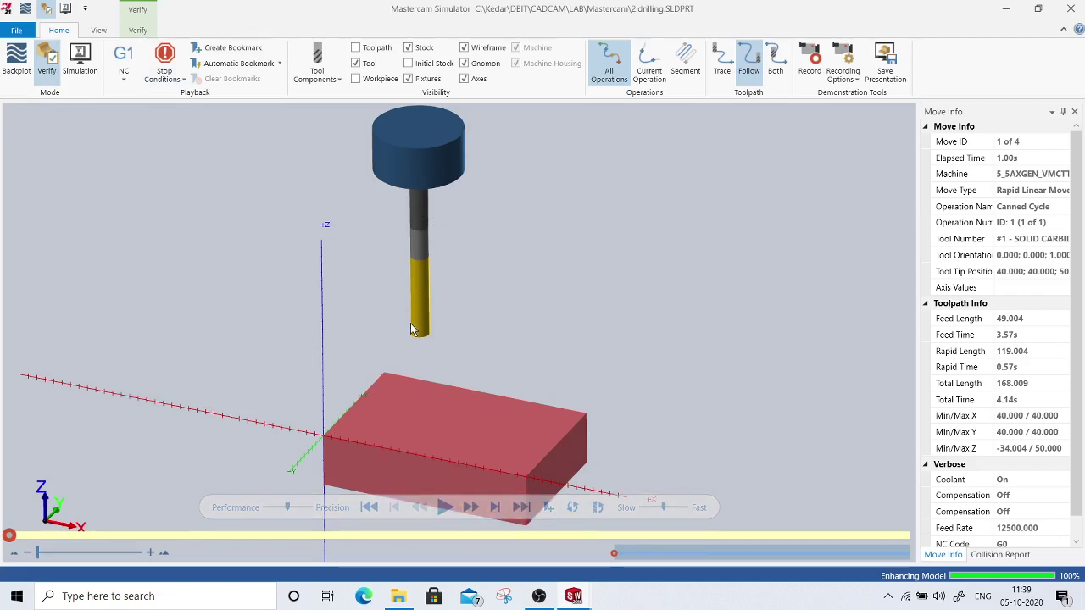
left_click(446, 507)
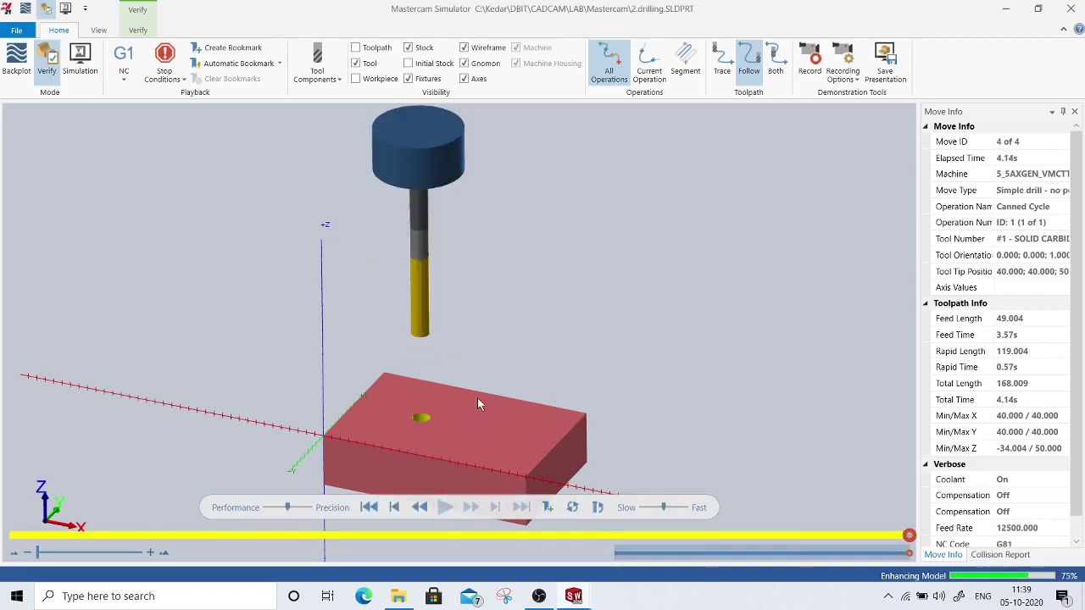
scroll(475, 398, "down", 2)
middle_click_drag(467, 347, 464, 369)
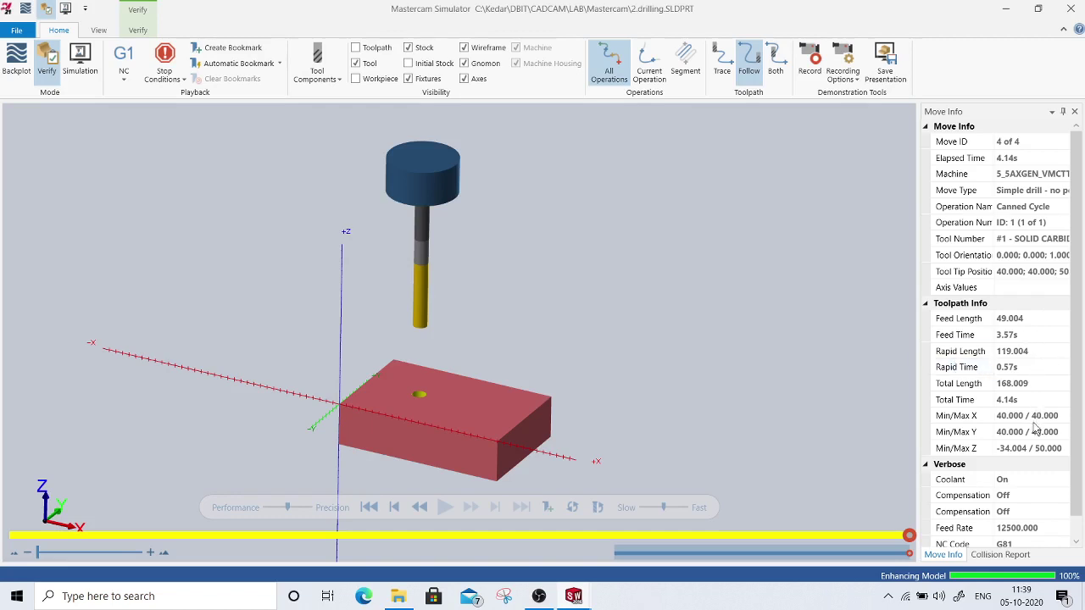
Step: Review the remaining move and toolpath information, close the simulator, and return to the part model in SOLIDWORKS
scroll(1012, 504, "down", 1)
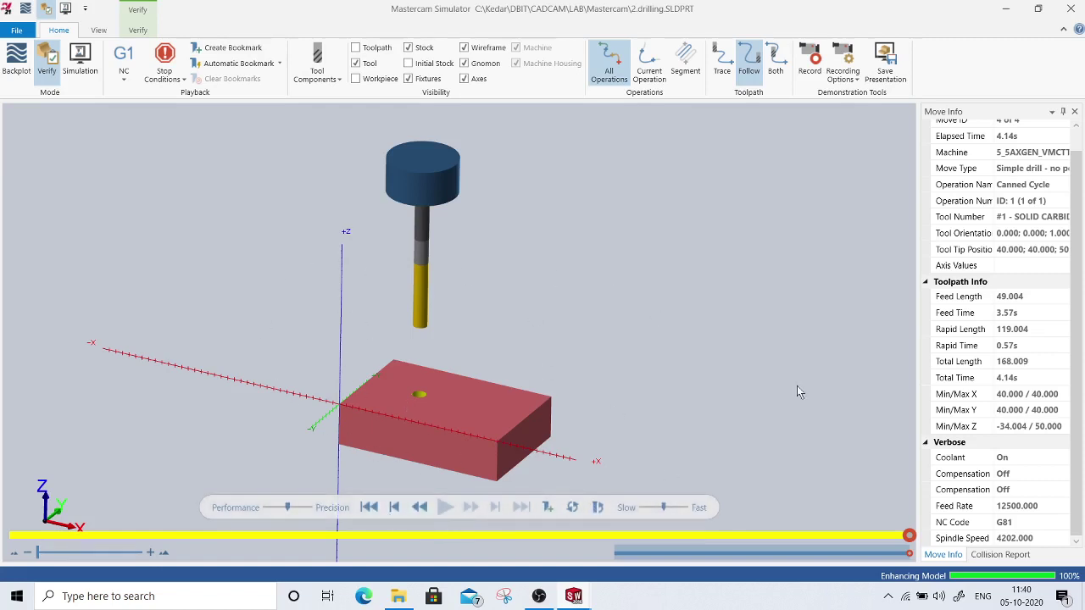
left_click(1068, 10)
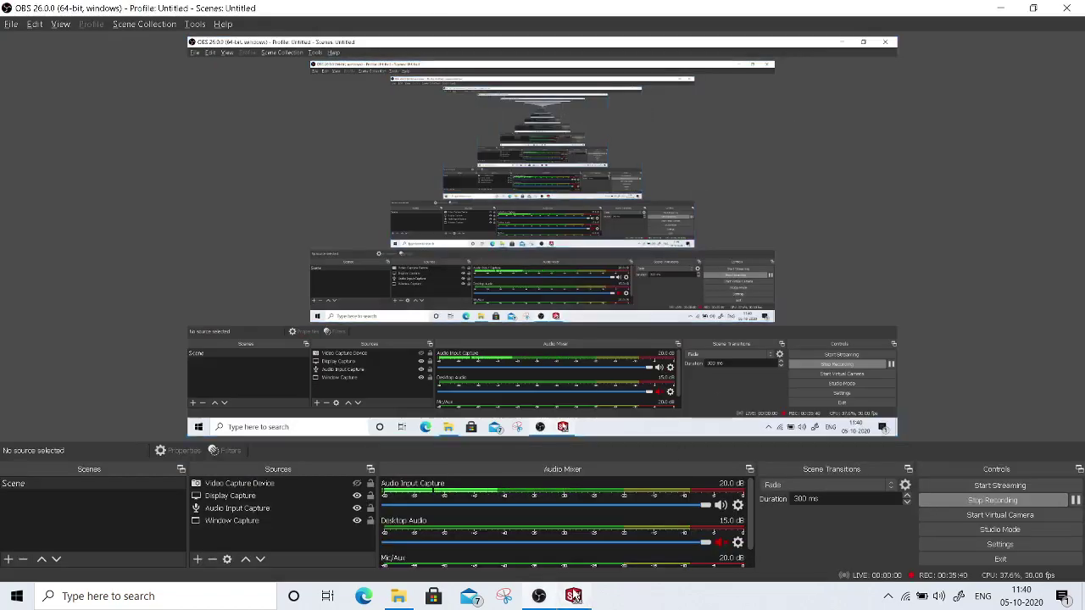
key("alt+Tab")
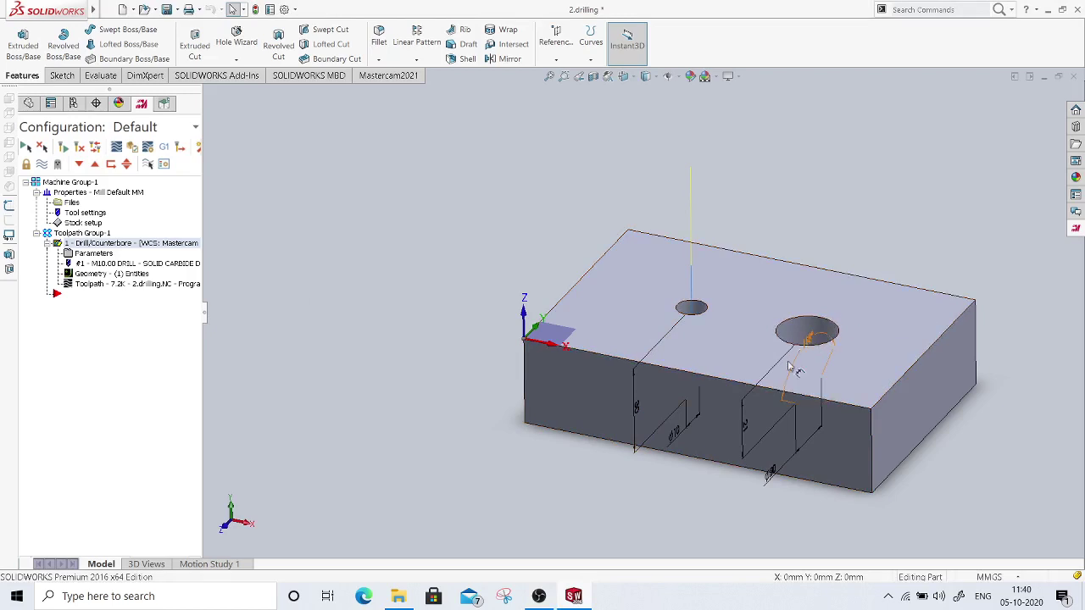
Step: Start a second mill drill toolpath using the top circular edge of the Ø20 mm hole as its point geometry
right_click(113, 333)
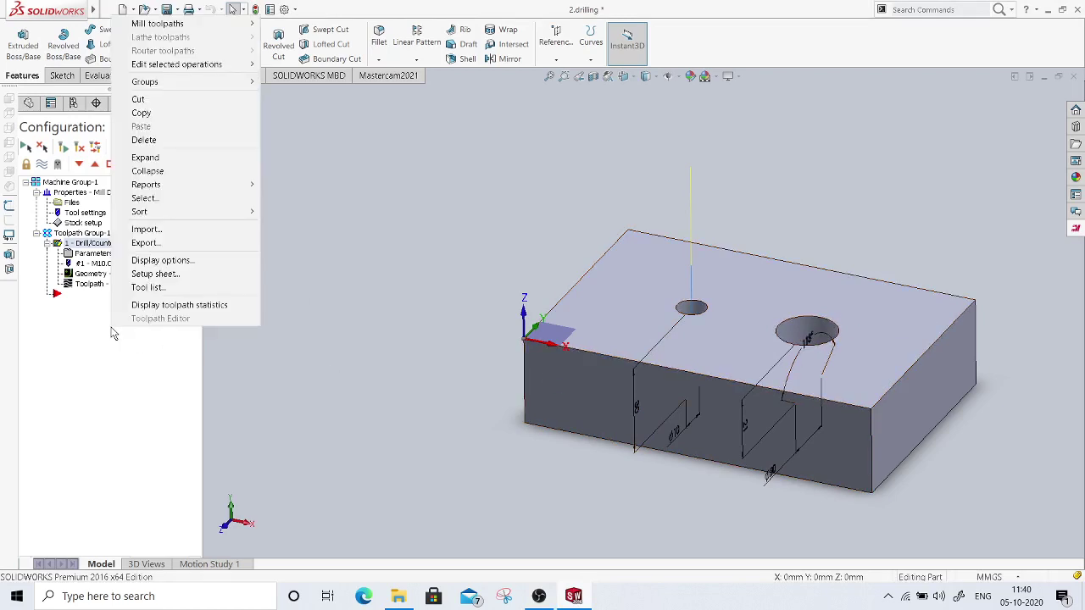
mouse_move(179, 26)
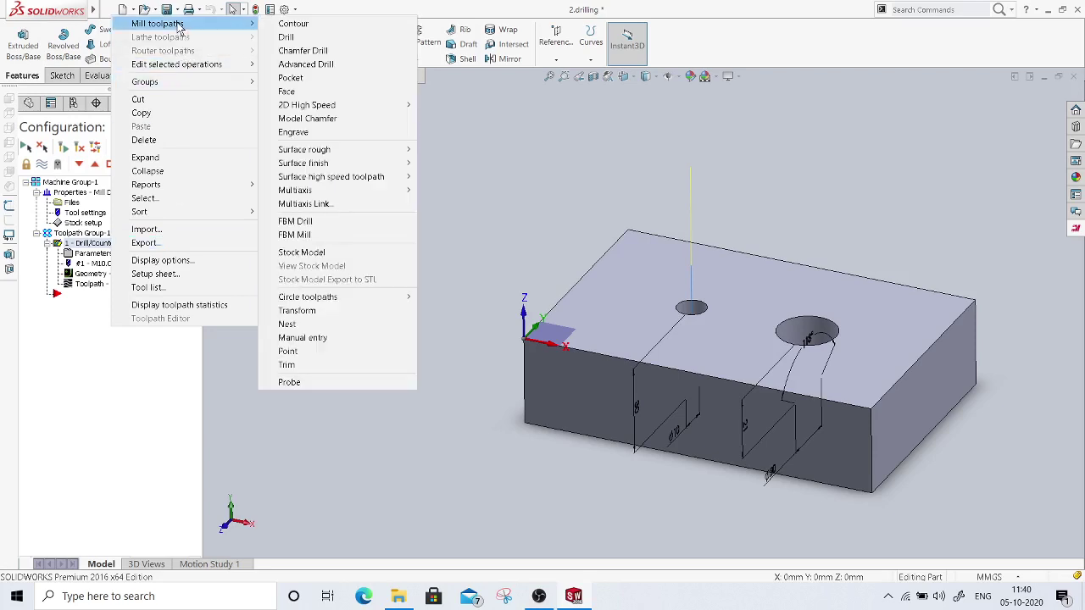
left_click(289, 37)
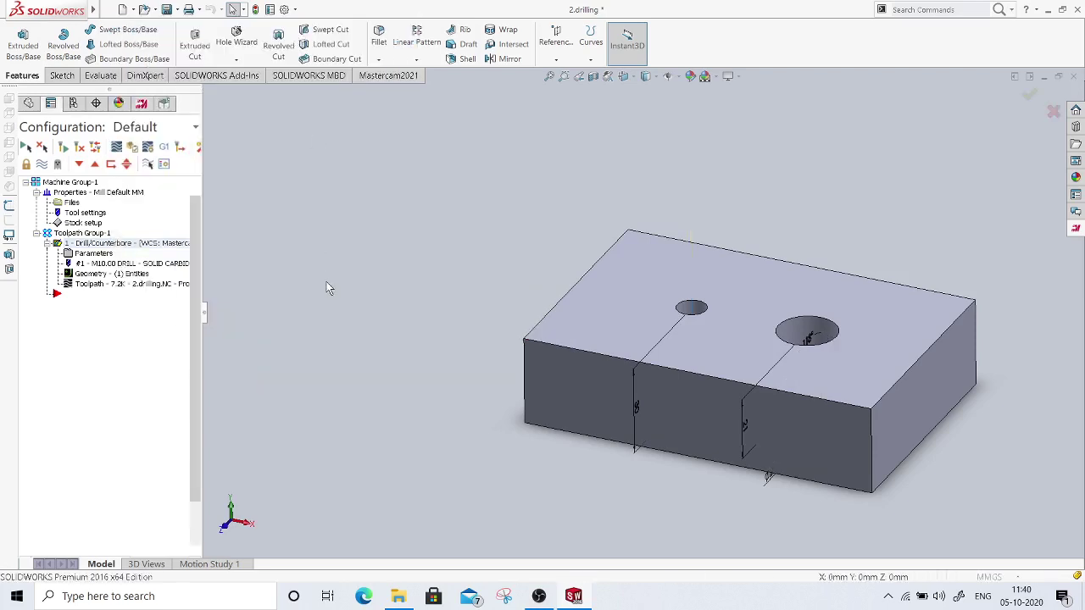
left_click(805, 335)
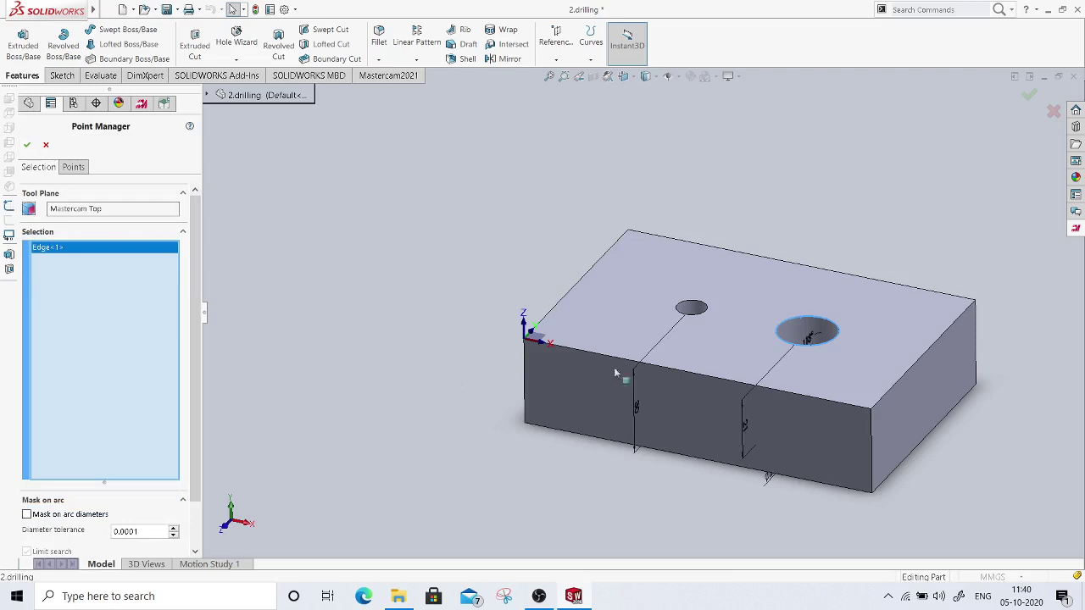
left_click(26, 145)
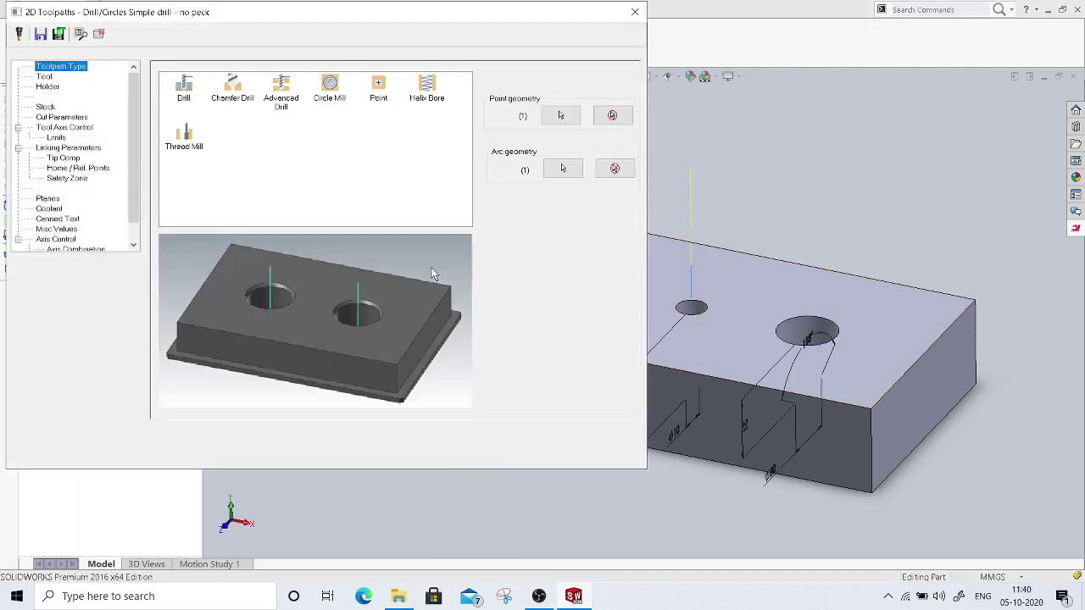
Step: Filter the tool library for drills with a diameter equal to 20 and select the SOLID CARBIDE DRILL 5xDc - 20.0 for the toolpath
left_click(43, 76)
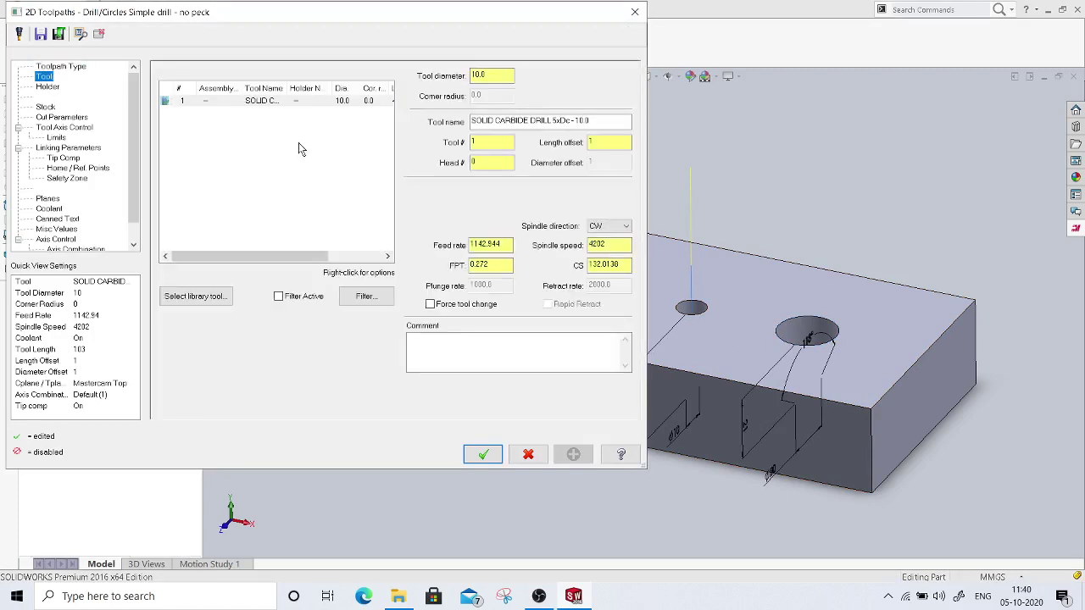
left_click(209, 301)
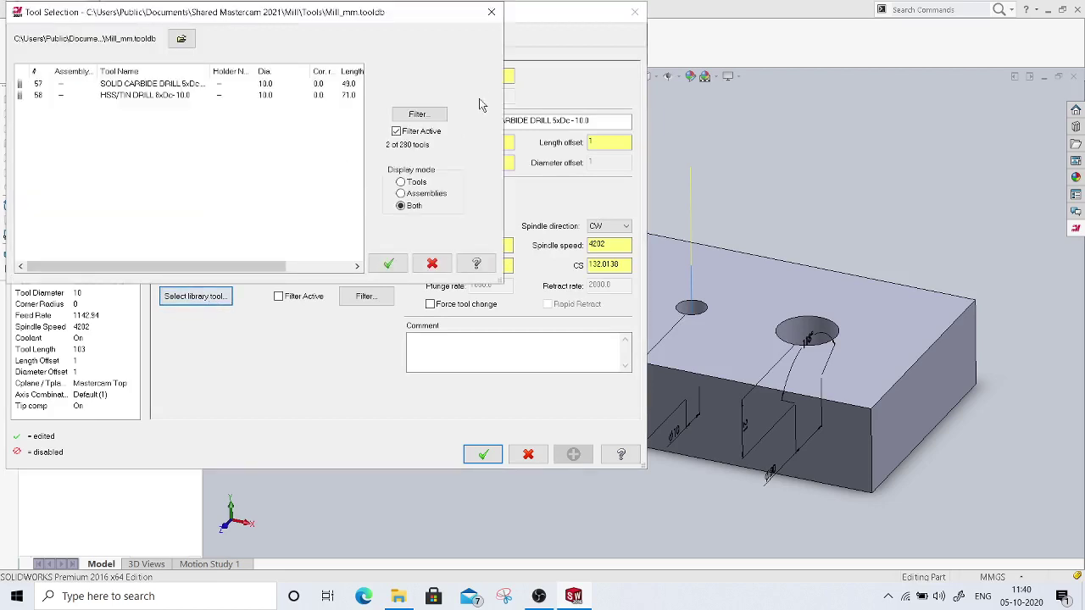
left_click(431, 116)
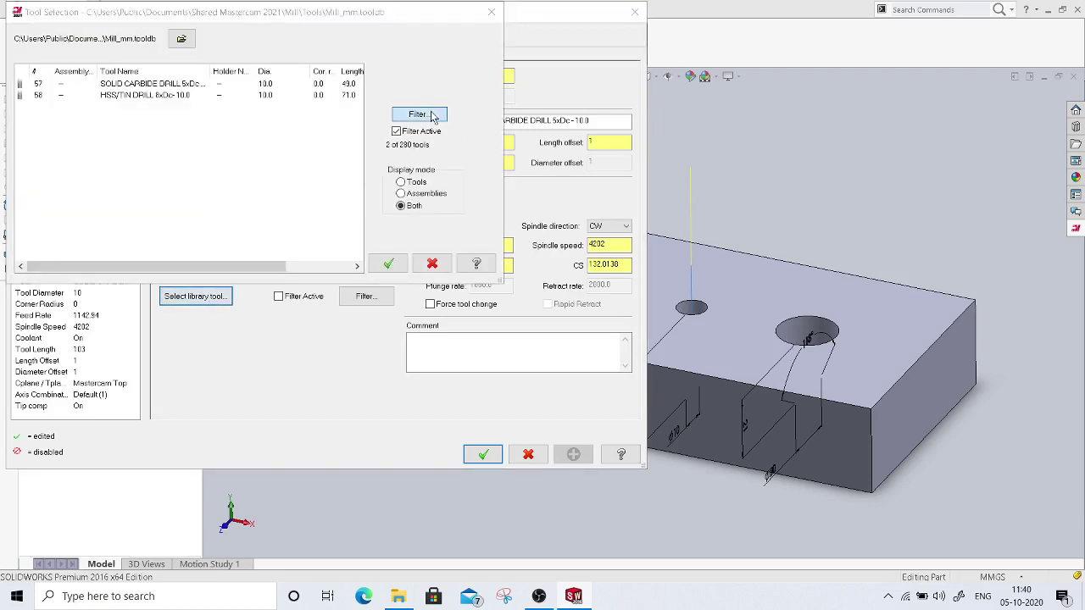
left_click(339, 58)
key("Tab")
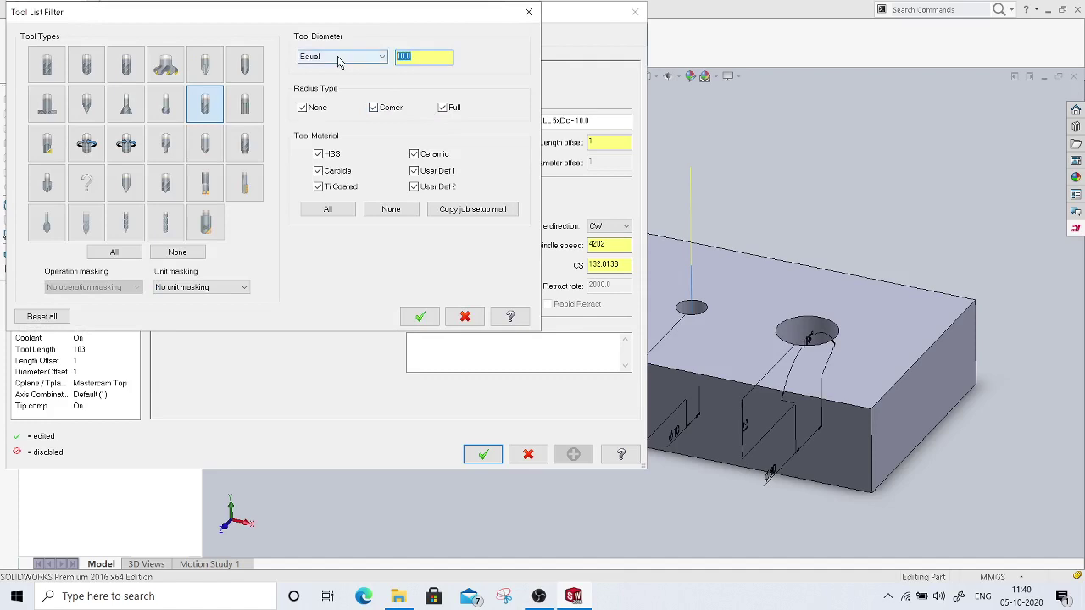
type("20")
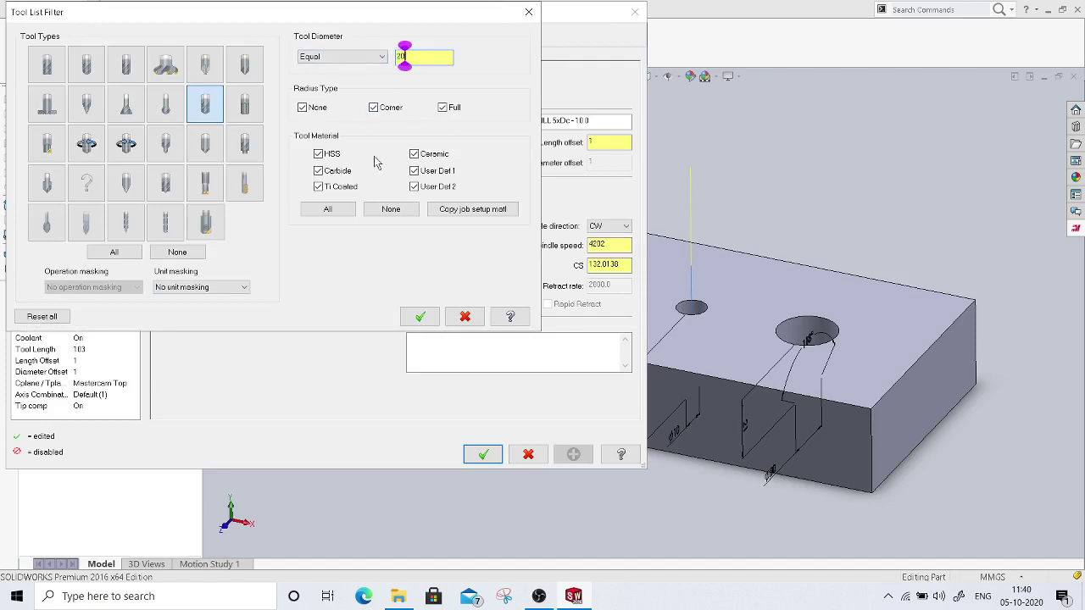
left_click(419, 316)
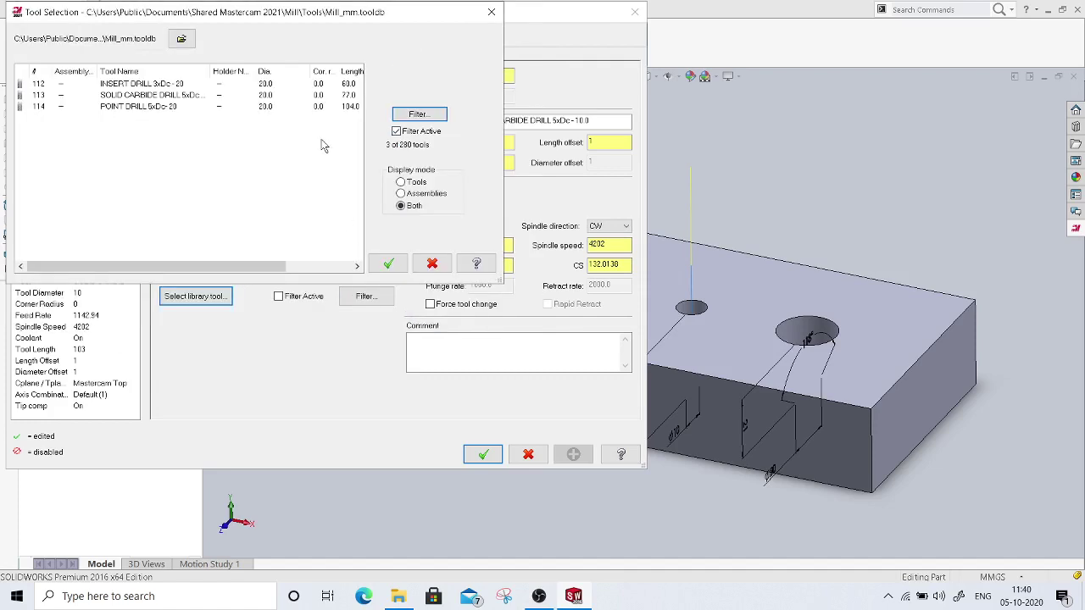
left_click(125, 97)
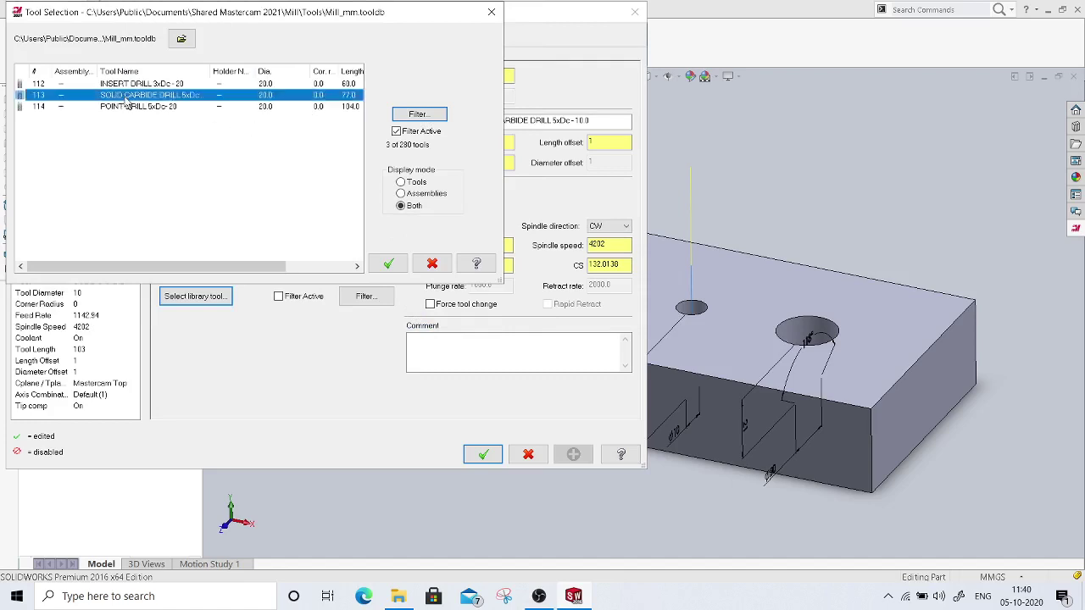
left_click(389, 265)
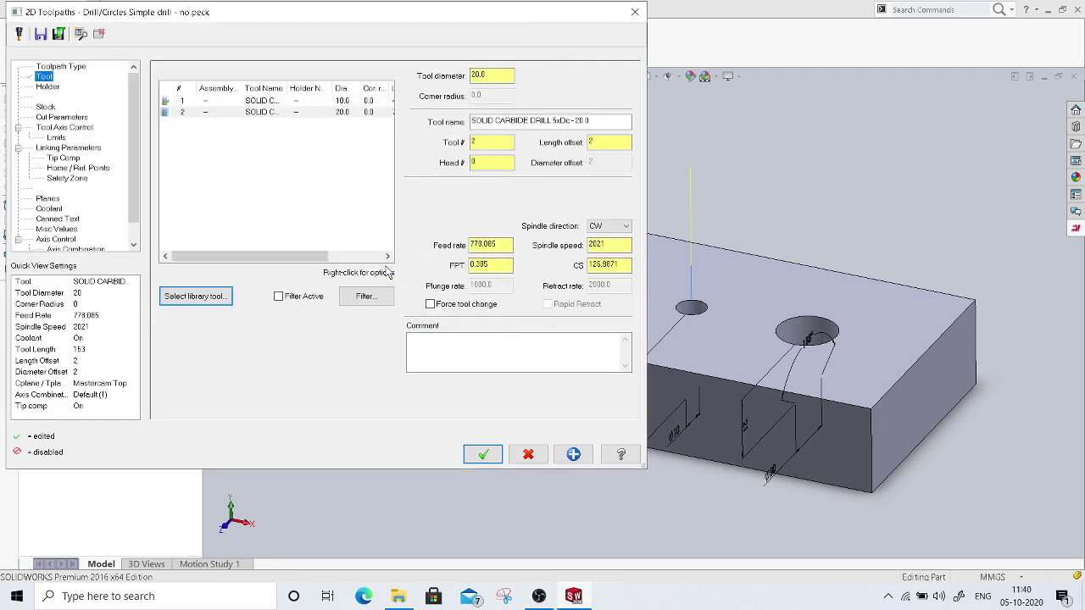
left_click(287, 112)
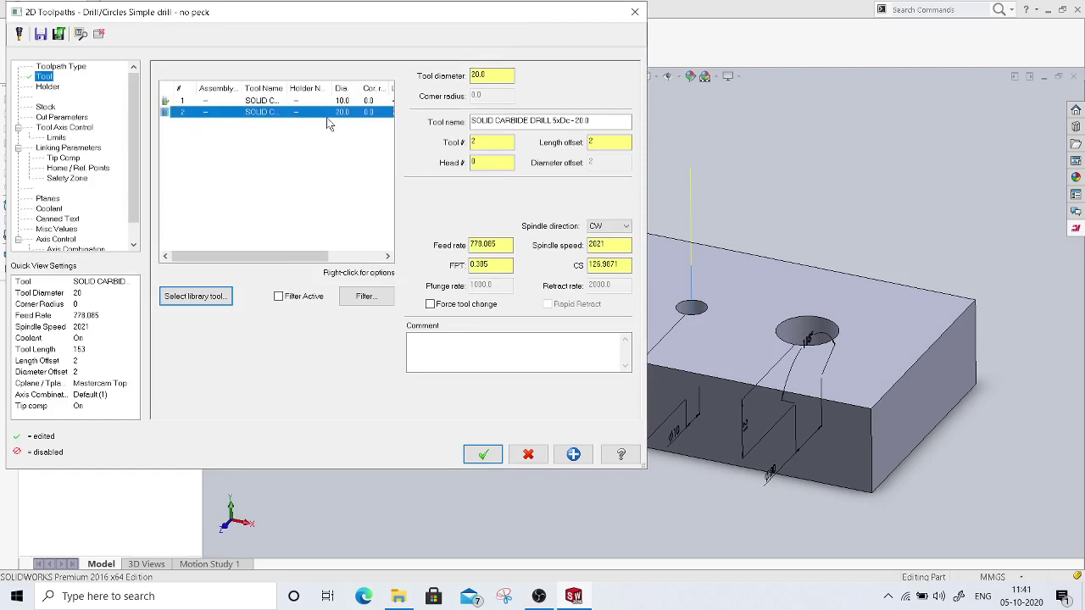
Step: Review the holder and cut parameters, and set the toolpath depth from the cone tip vertex at the bottom of the Ø20 mm hole
left_click(48, 87)
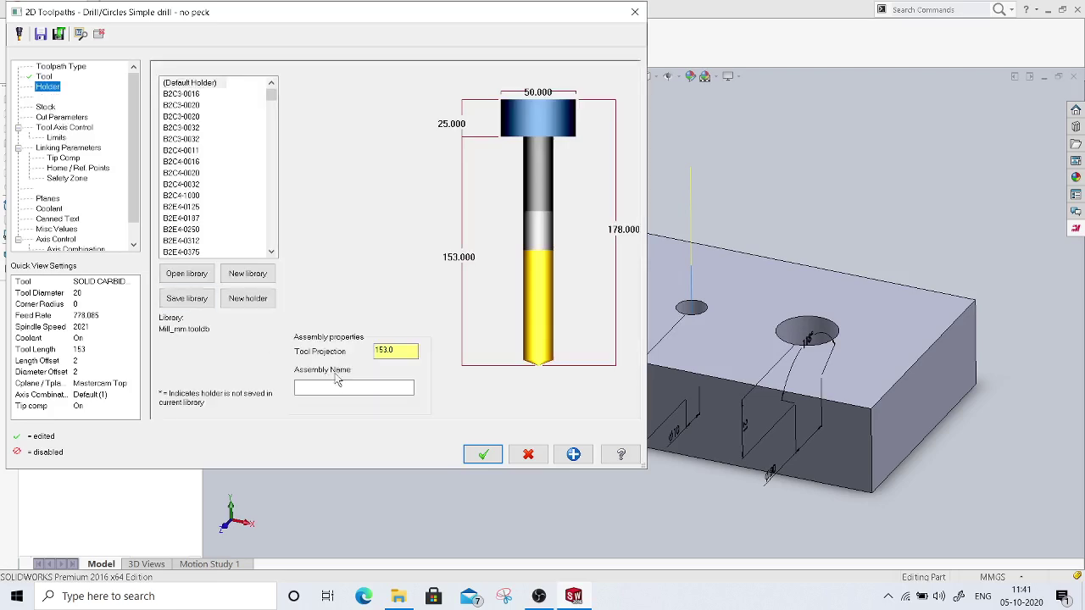
left_click(60, 118)
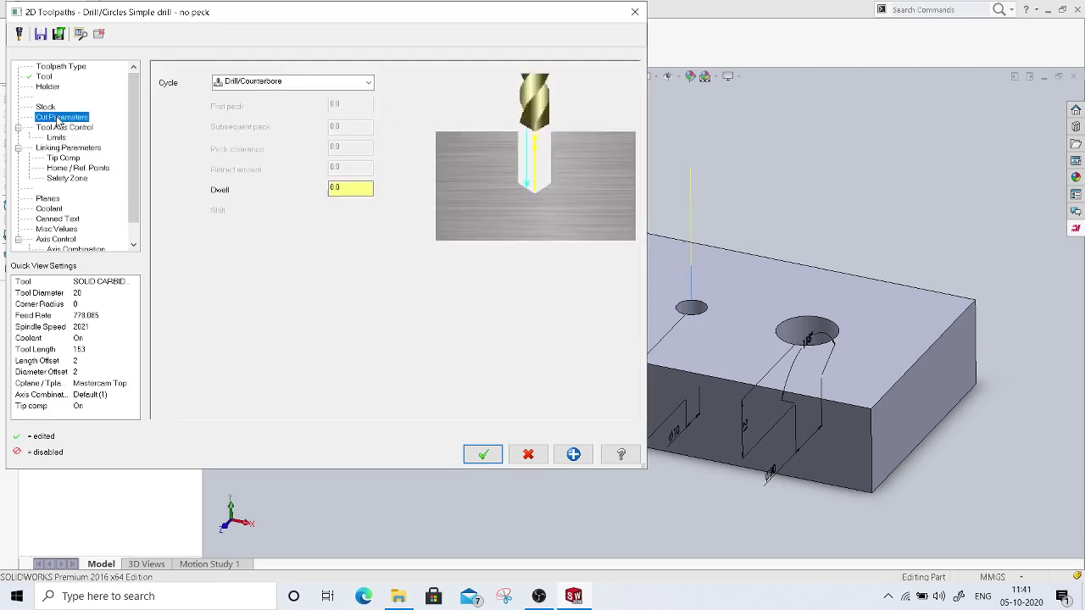
left_click(92, 148)
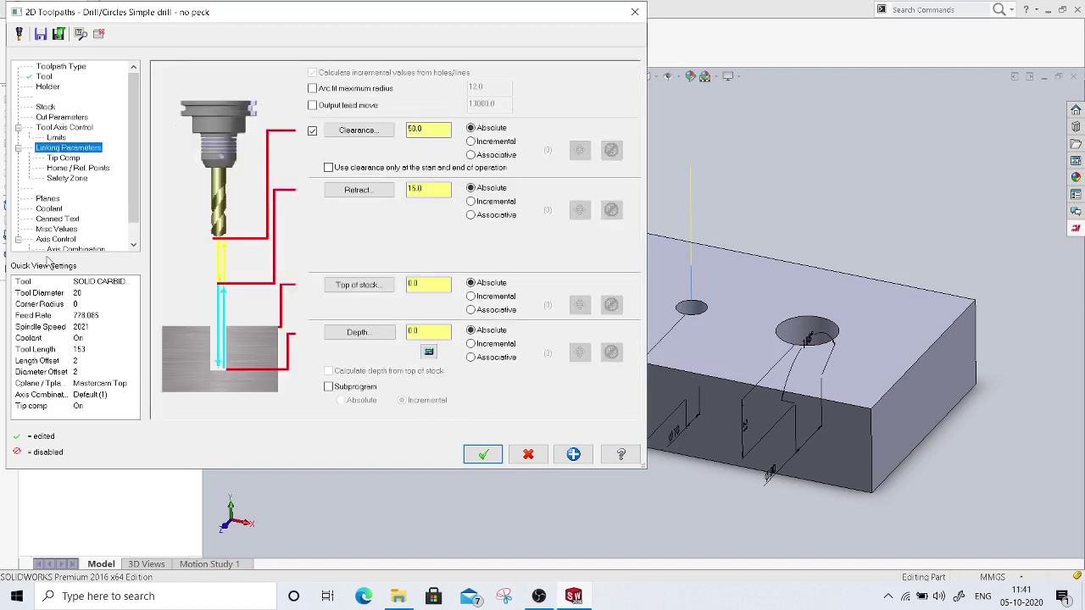
left_click(359, 332)
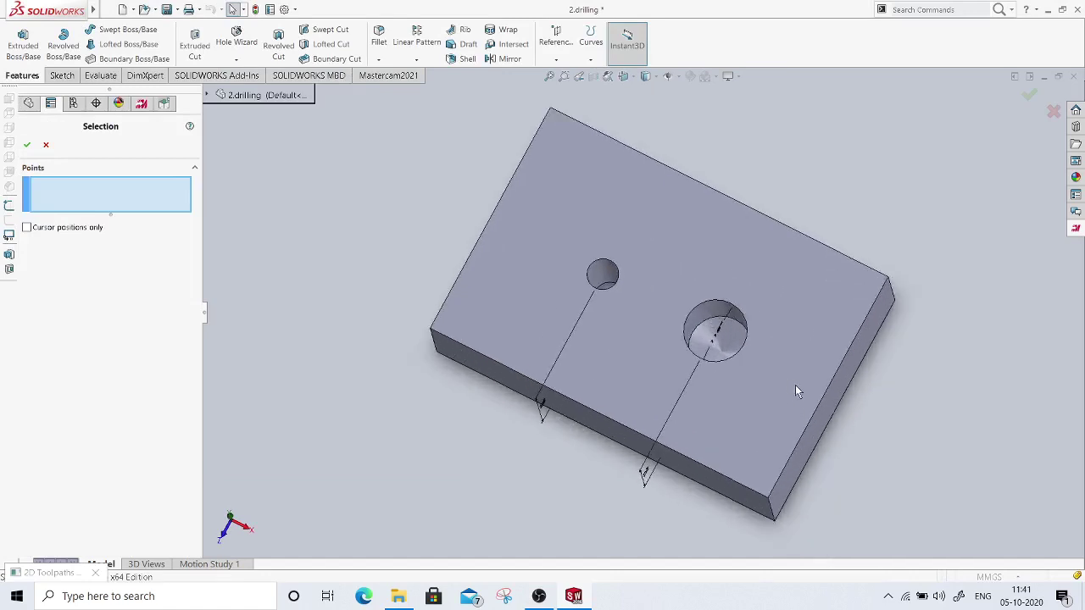
scroll(739, 358, "down", 5)
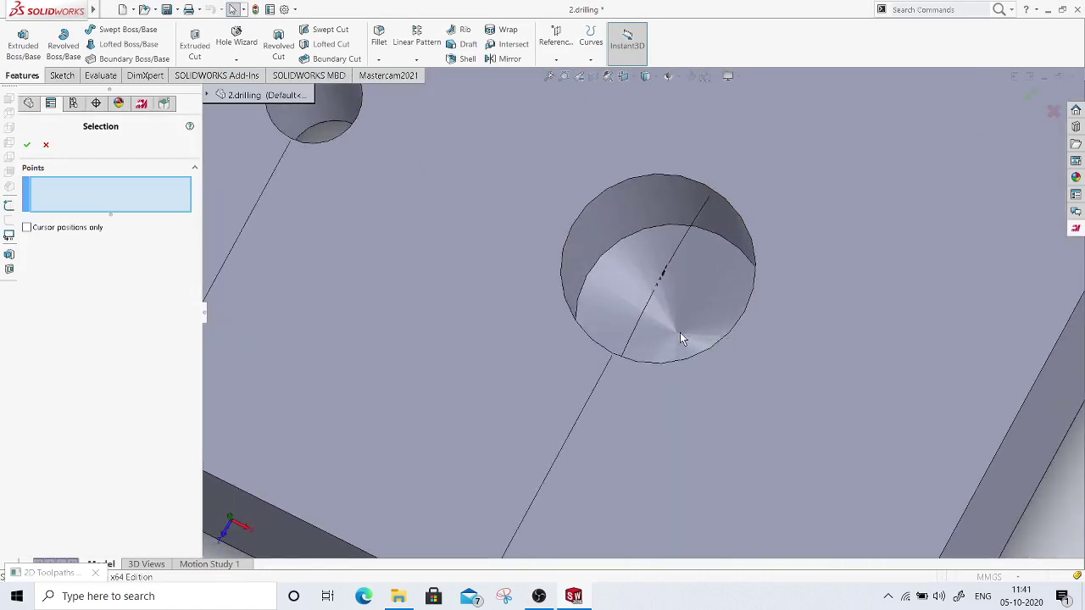
left_click(678, 334)
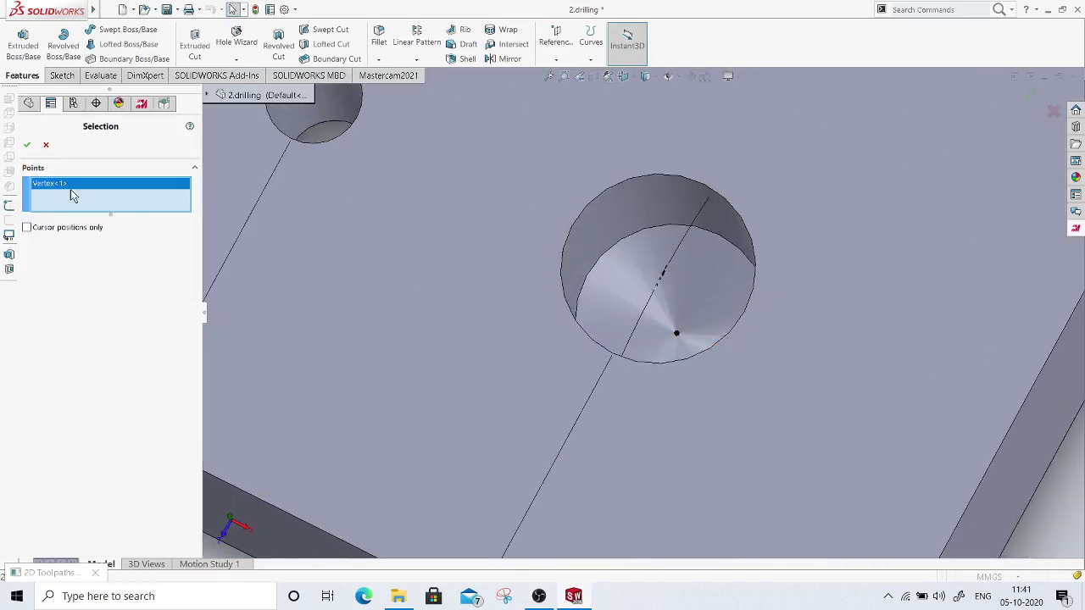
left_click(26, 144)
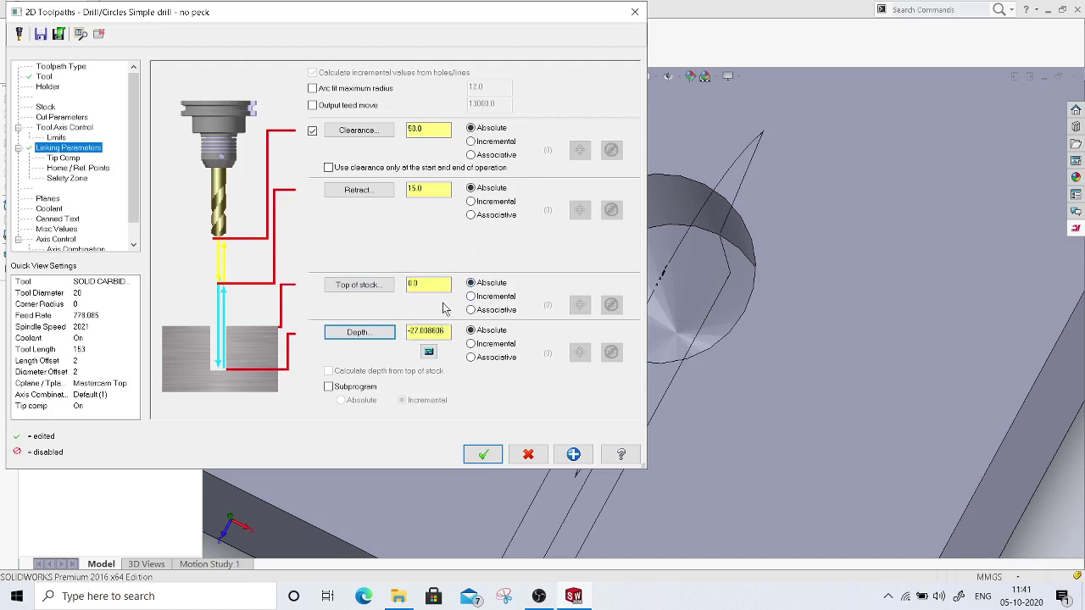
Step: Set the top of stock from the Ø20 mm hole's upper circular edge
left_click(381, 289)
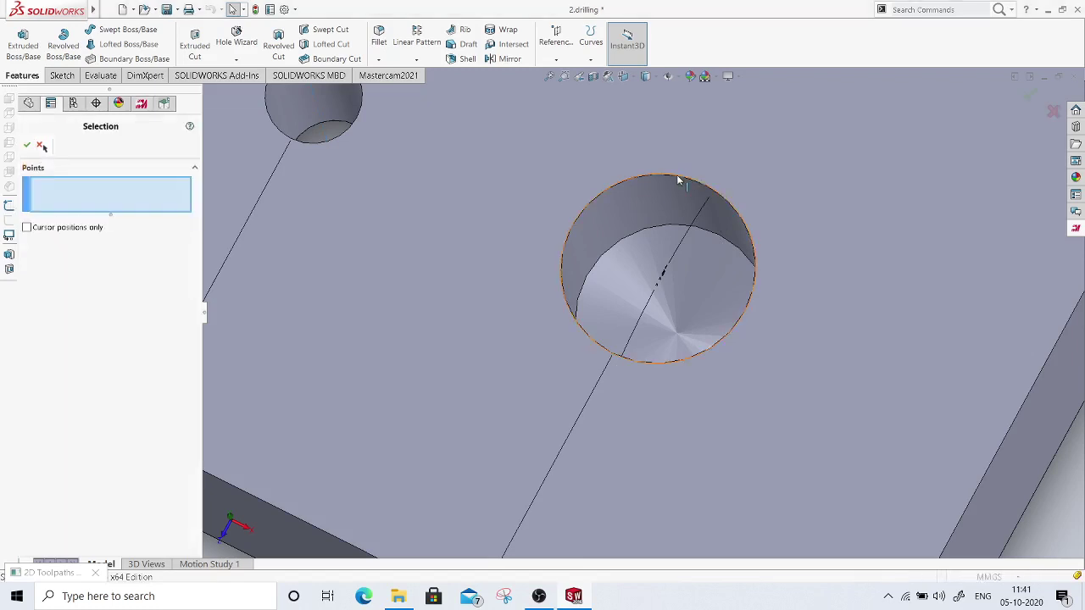
left_click(676, 175)
left_click(25, 146)
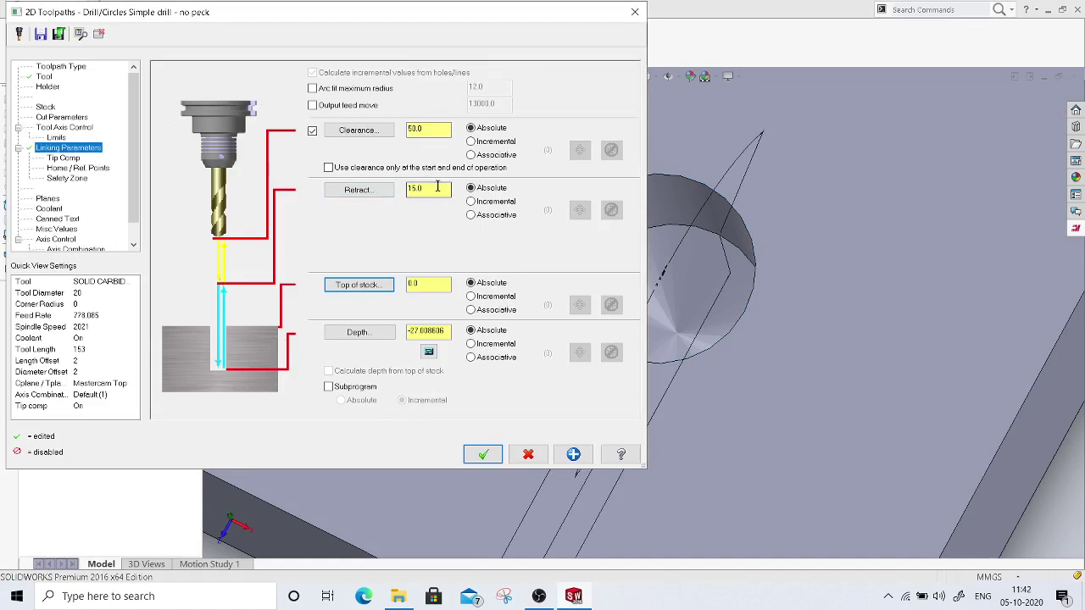
Step: Turn off tip compensation for the Ø20 mm drill toolpath, review its home position and coolant settings, and accept the parameters
left_click(65, 158)
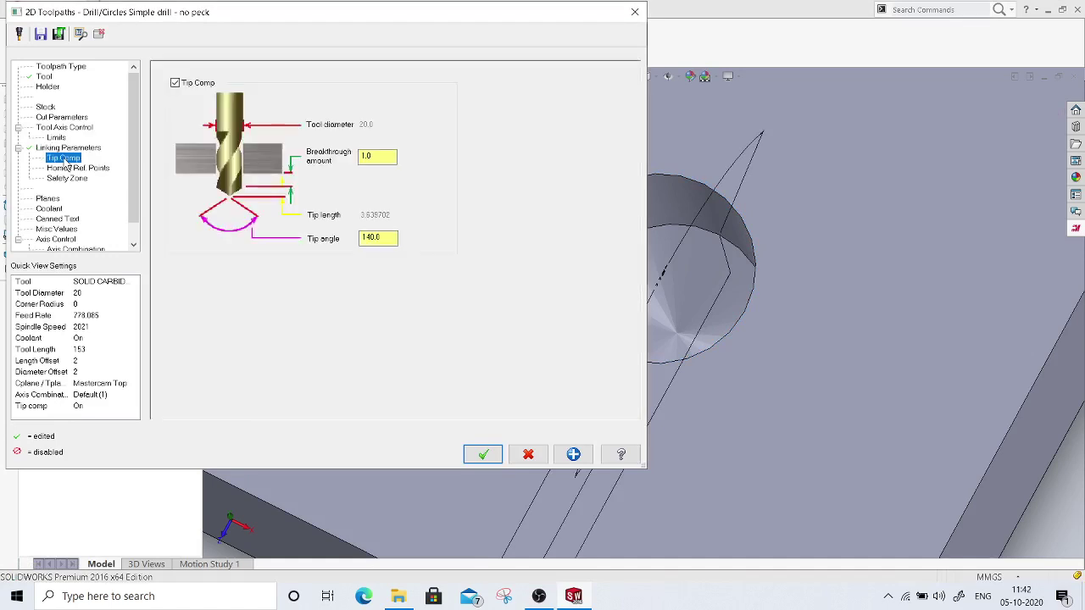
left_click(175, 83)
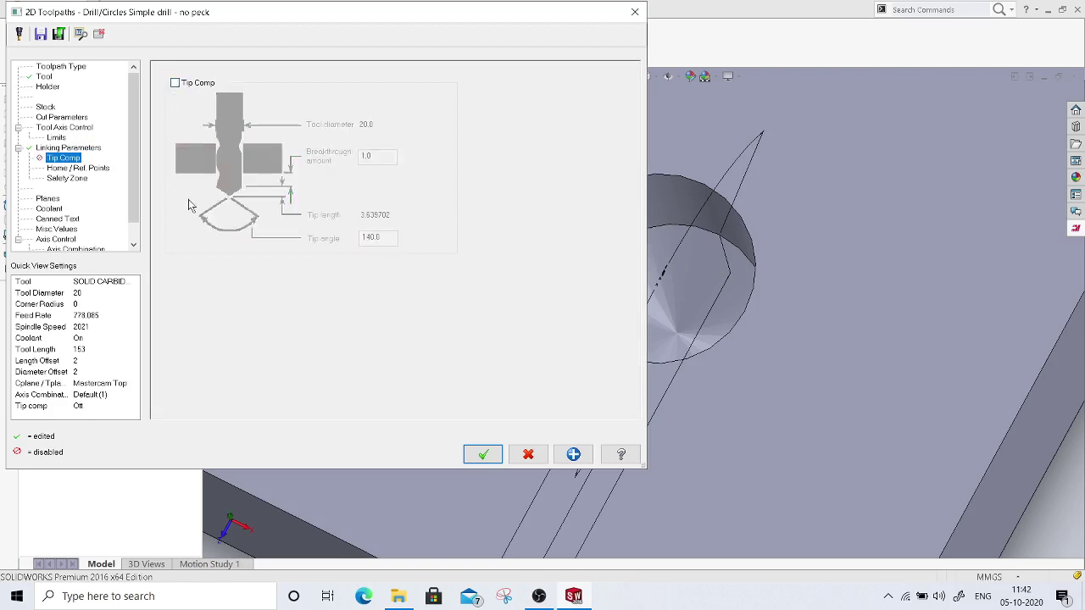
left_click(85, 168)
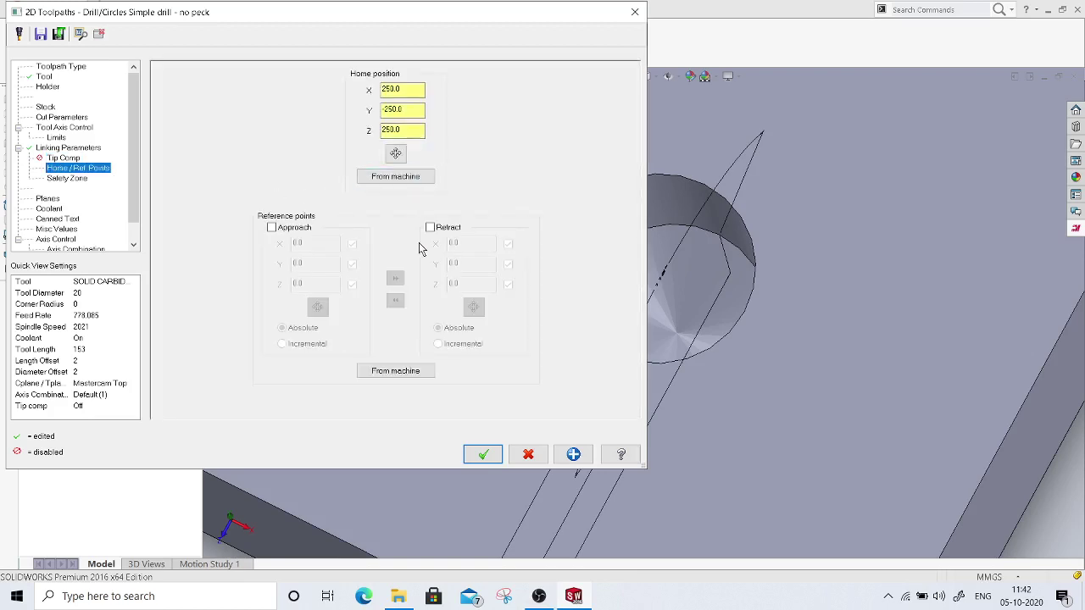
left_click(60, 210)
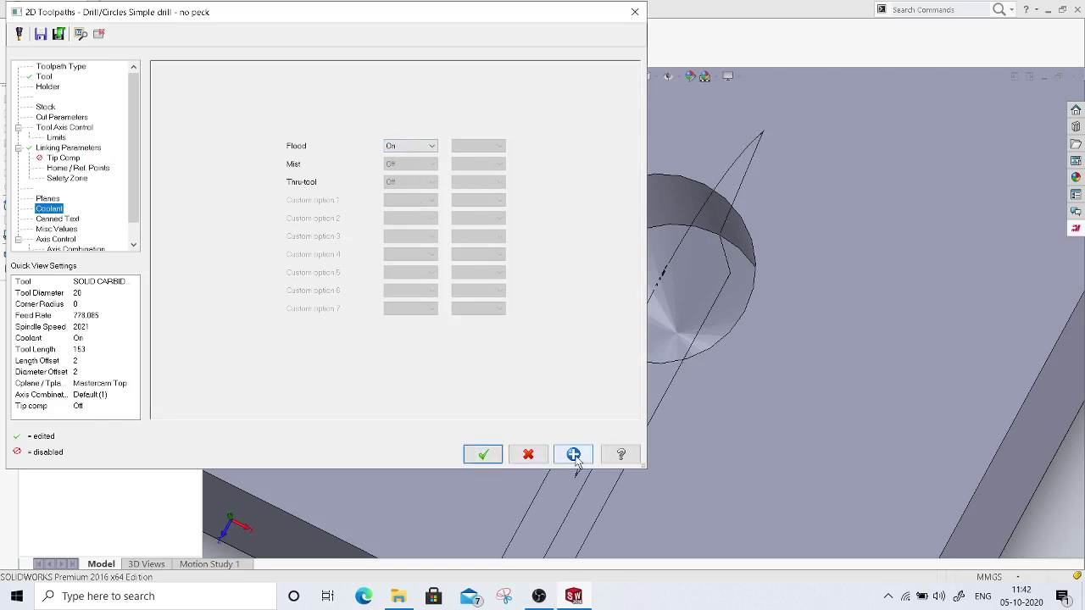
left_click(484, 457)
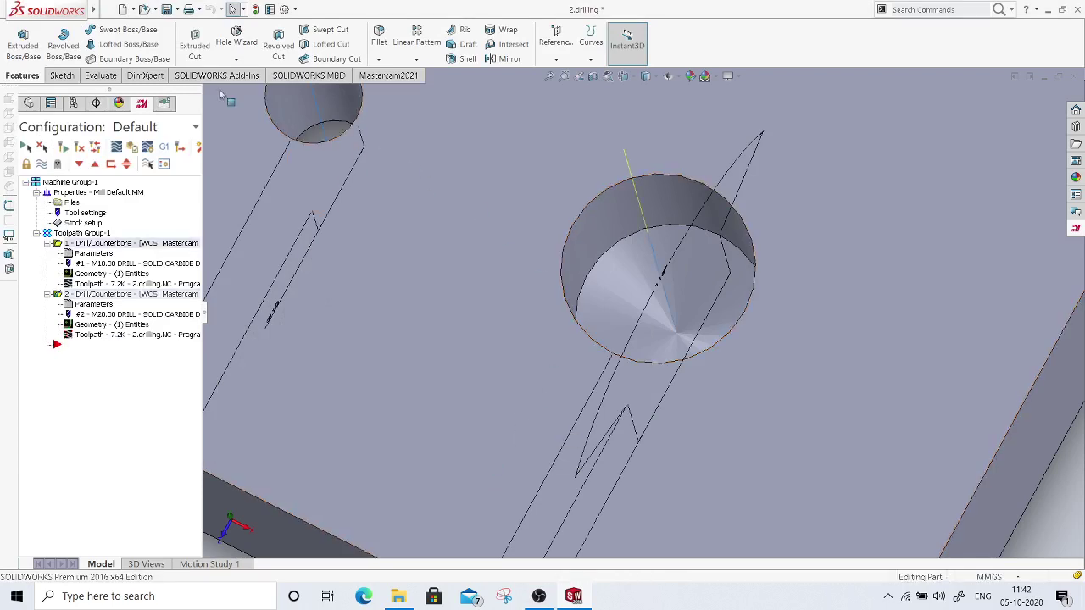
Step: Save the part and view the drill toolpaths of both holes over the whole block
left_click(166, 10)
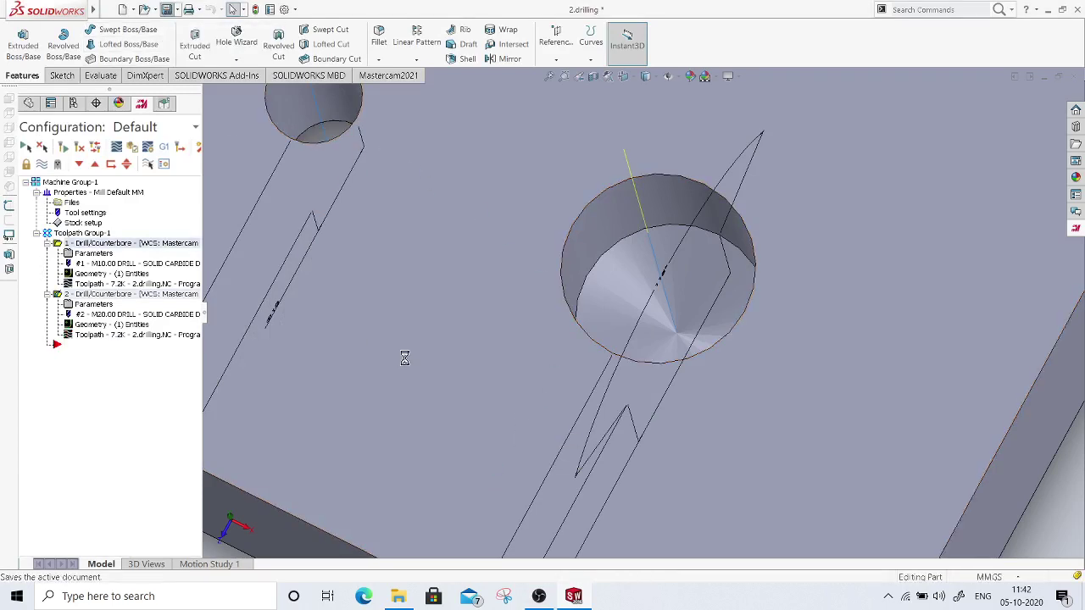
scroll(535, 353, "up", 1)
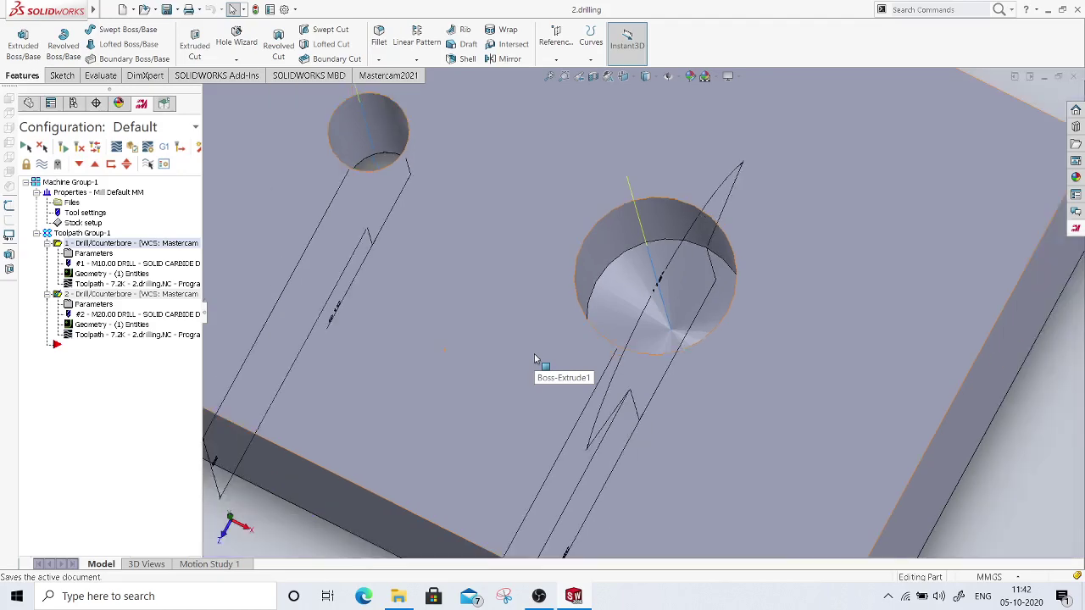
scroll(534, 354, "up", 4)
middle_click_drag(534, 354, 605, 235)
scroll(604, 303, "up", 3)
middle_click_drag(605, 306, 648, 280)
scroll(591, 306, "down", 3)
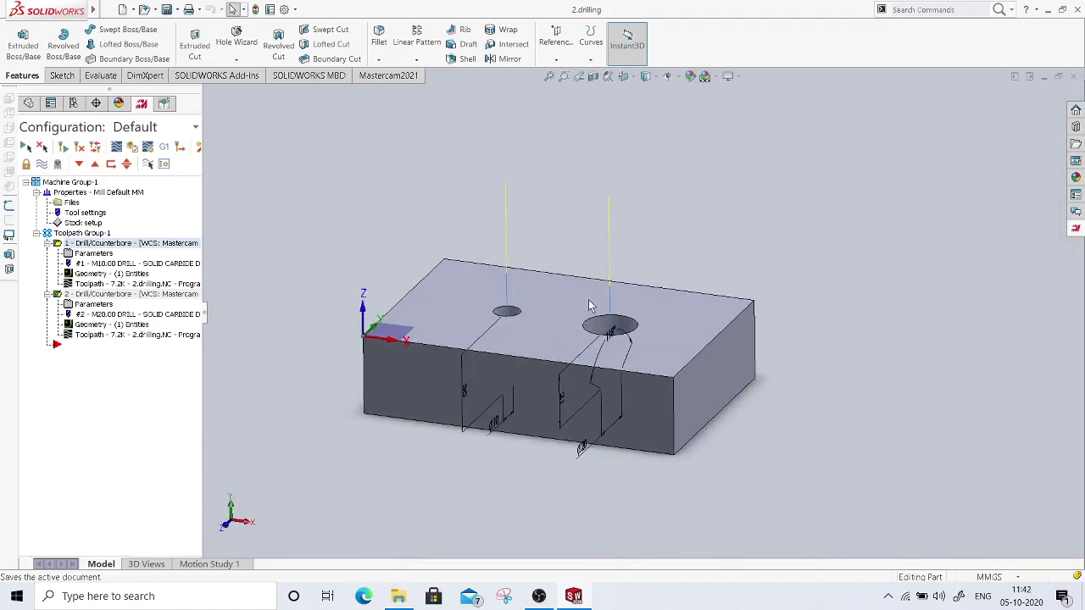
scroll(591, 305, "down", 2)
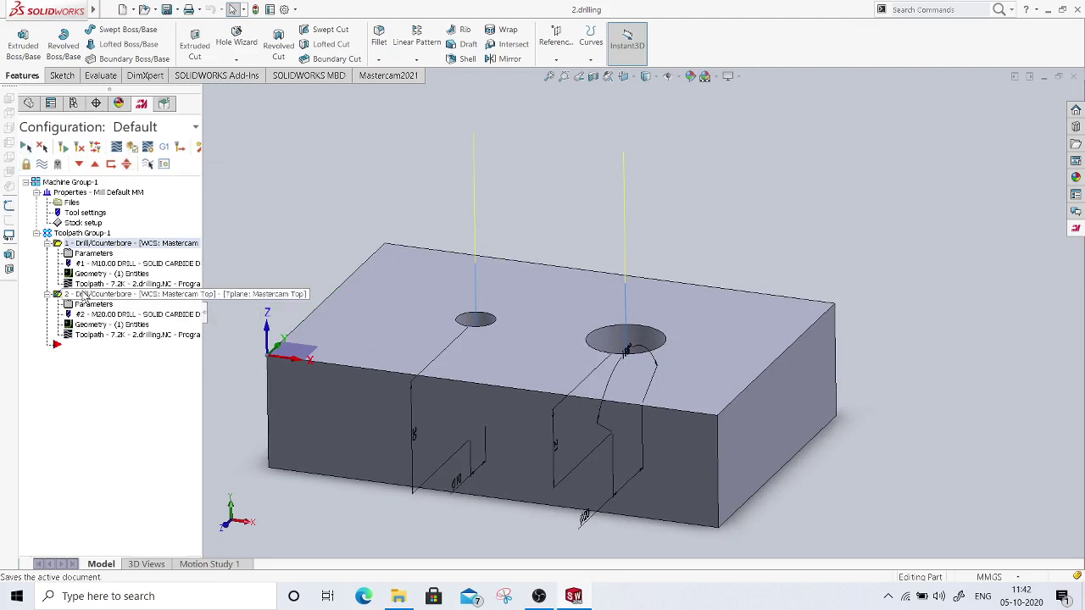
Step: Verify only the Ø20 mm drill operation in Mastercam Simulator and play its material-removal simulation
left_click(136, 149)
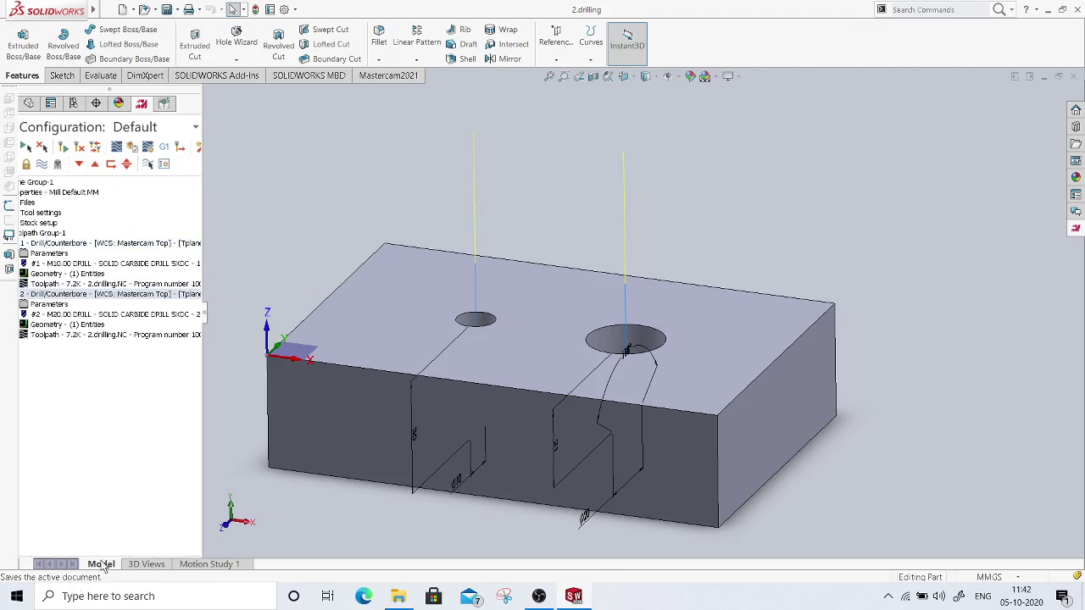
left_click_drag(204, 316, 215, 316)
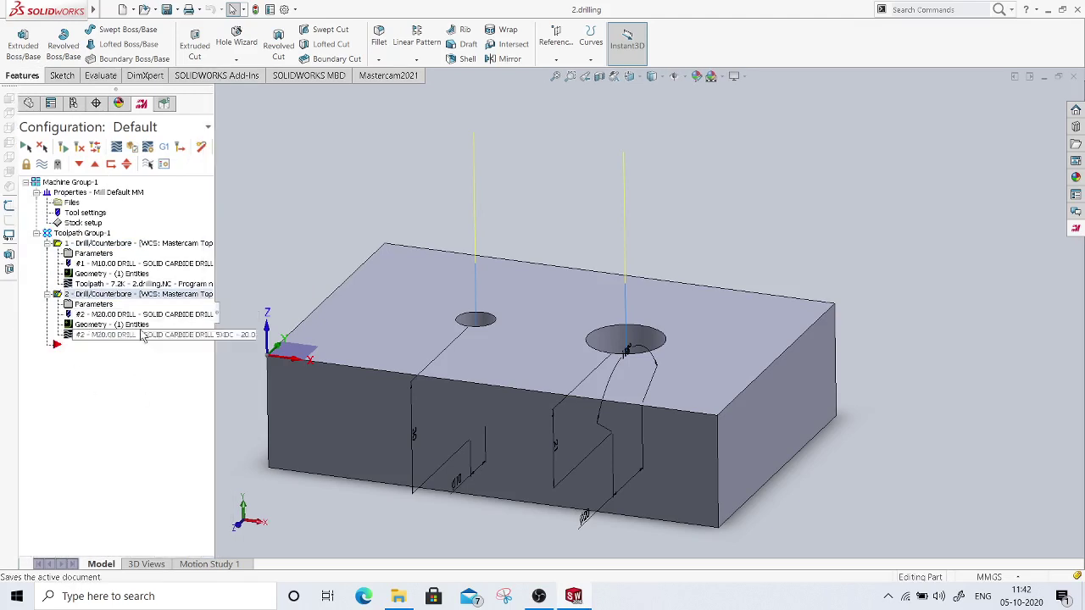
left_click_drag(212, 315, 203, 319)
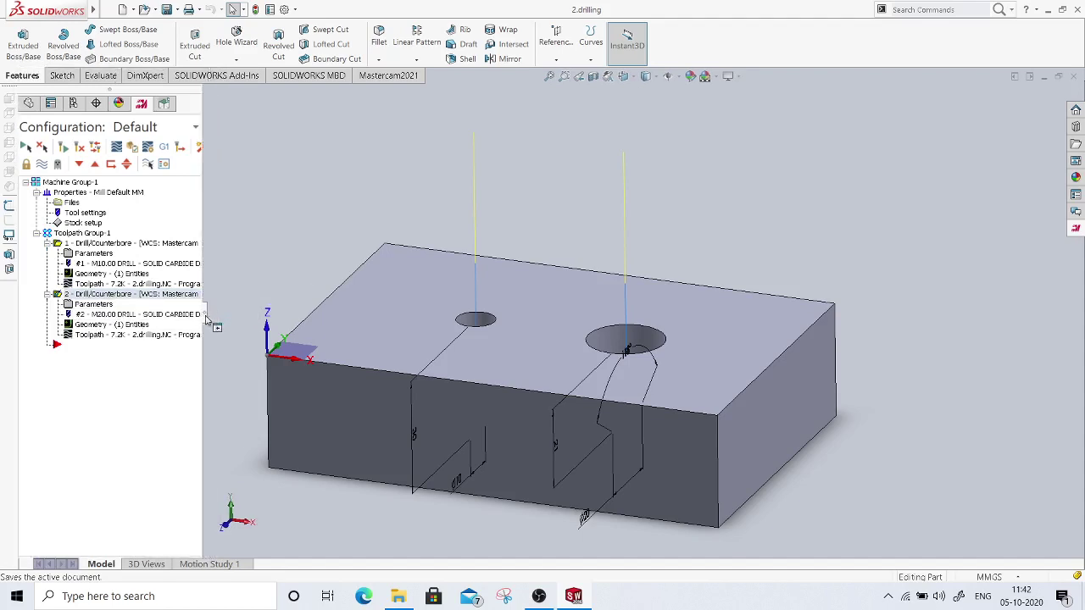
left_click(132, 146)
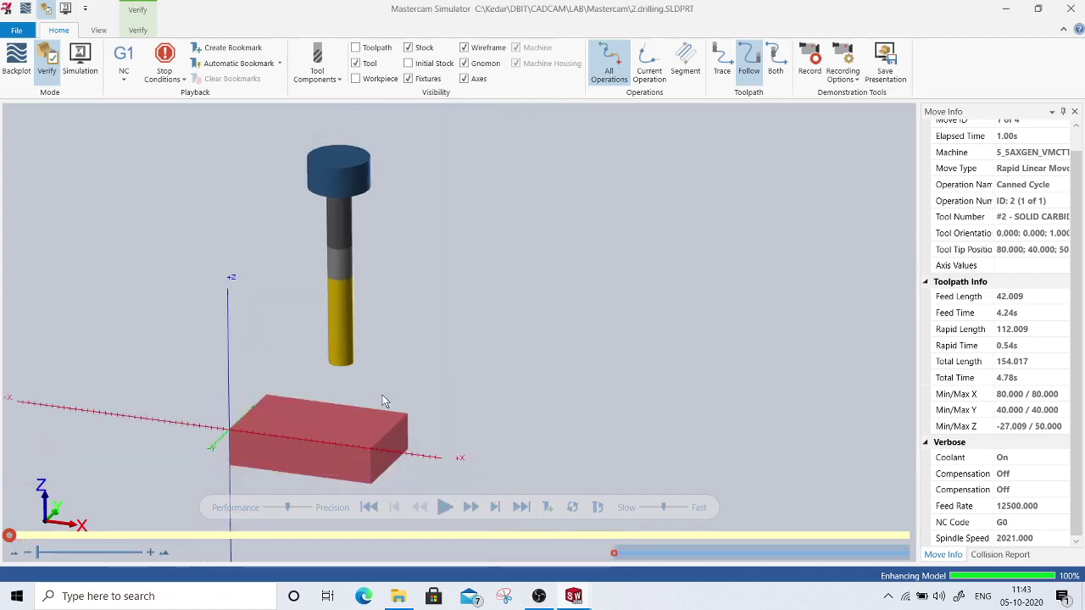
mouse_move(383, 329)
middle_mouse_down()
mouse_move(381, 344)
mouse_move(380, 334)
middle_mouse_up()
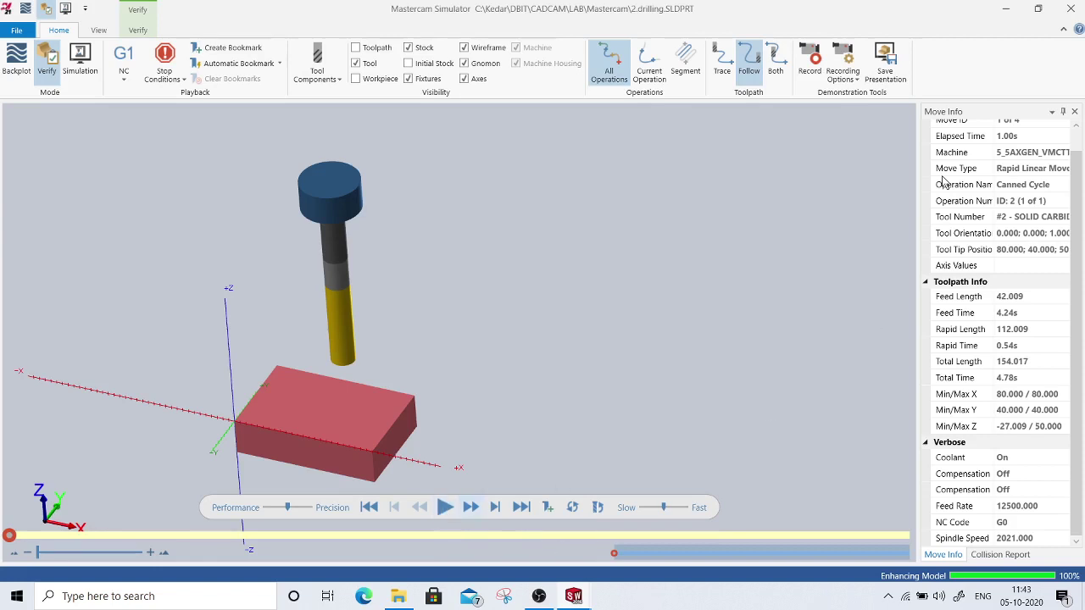
left_click(445, 507)
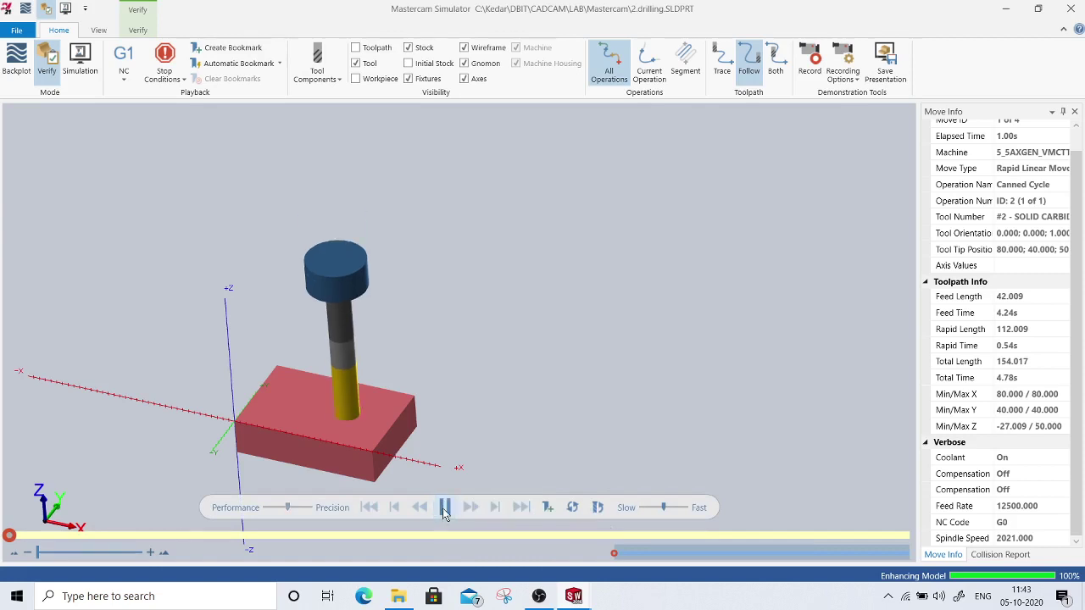
Step: Inspect the conical bottom of the drilled Ø20 mm hole in the simulated stock, and close the simulator
middle_click_drag(431, 356, 353, 387)
scroll(354, 382, "up", 8)
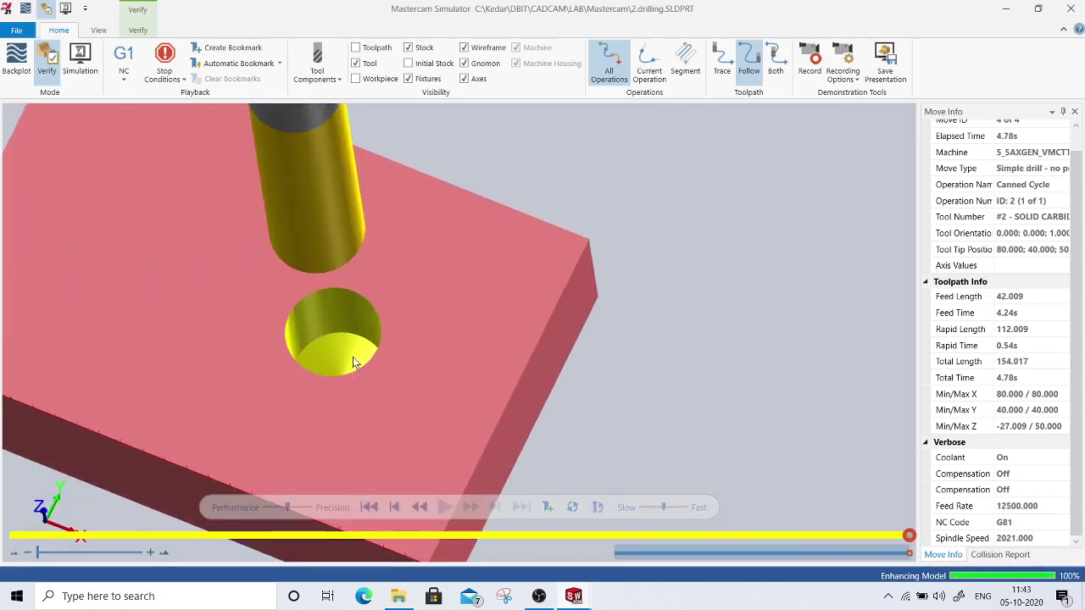
scroll(356, 354, "down", 8)
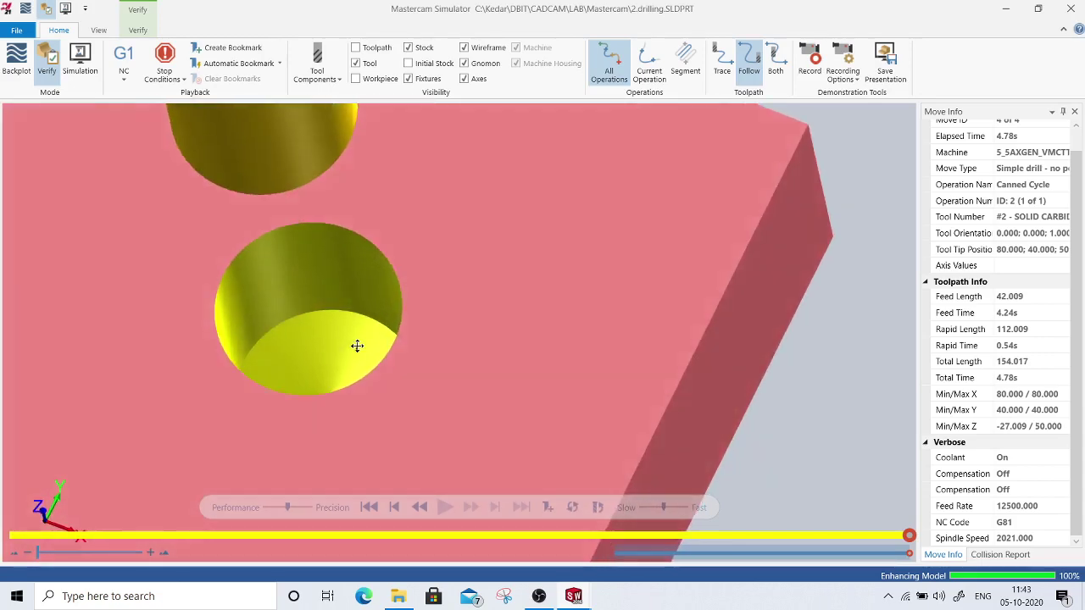
scroll(363, 370, "down", 3)
middle_click_drag(412, 360, 440, 315)
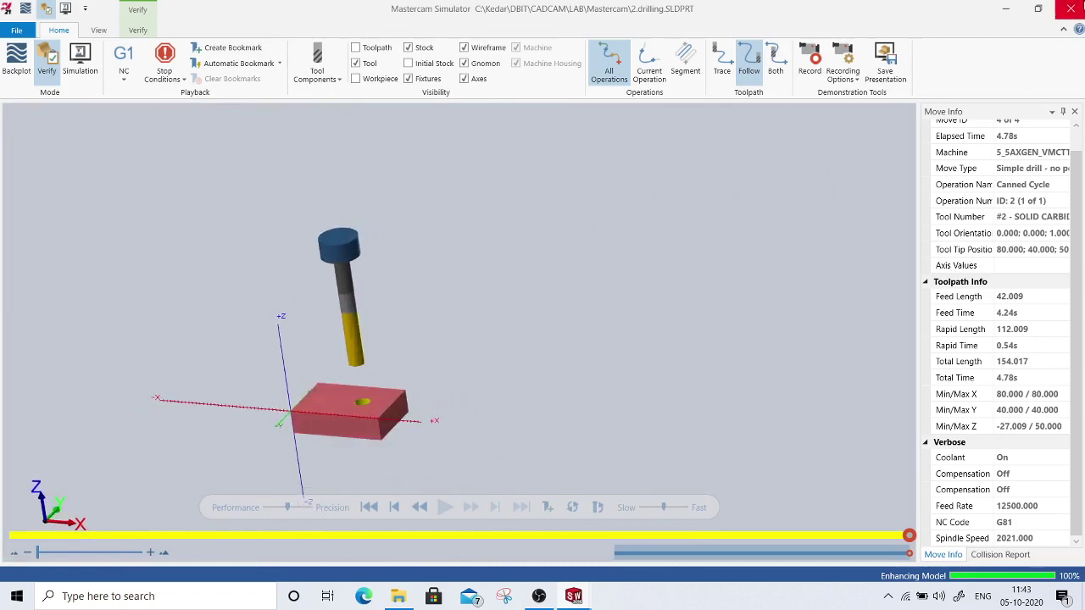
left_click(1072, 10)
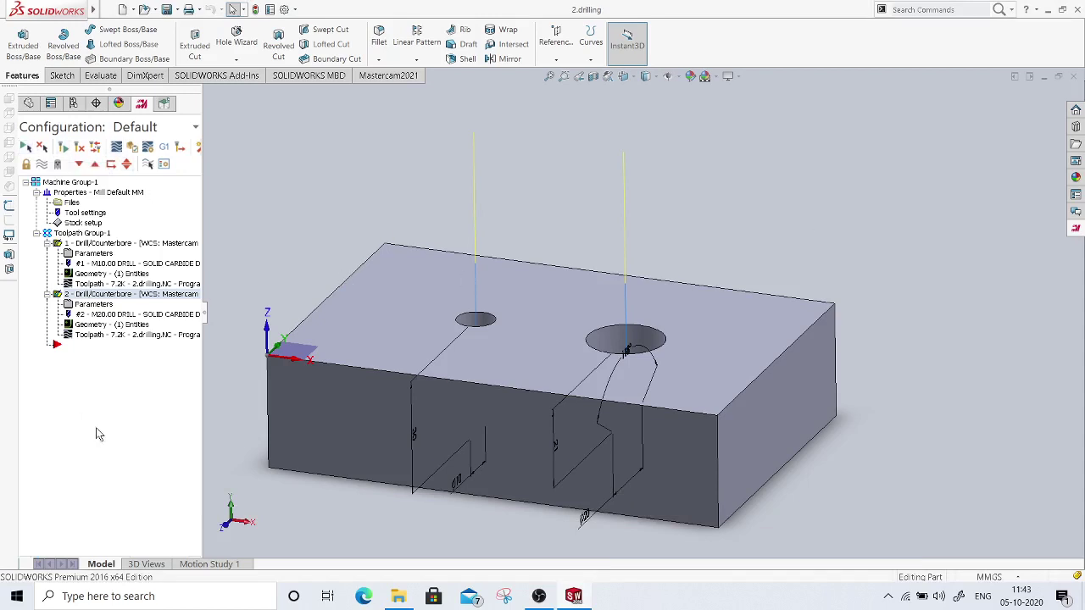
Step: Verify both drill operations together in Mastercam Simulator and play the simulation with the tool and stock in view
left_click(136, 148)
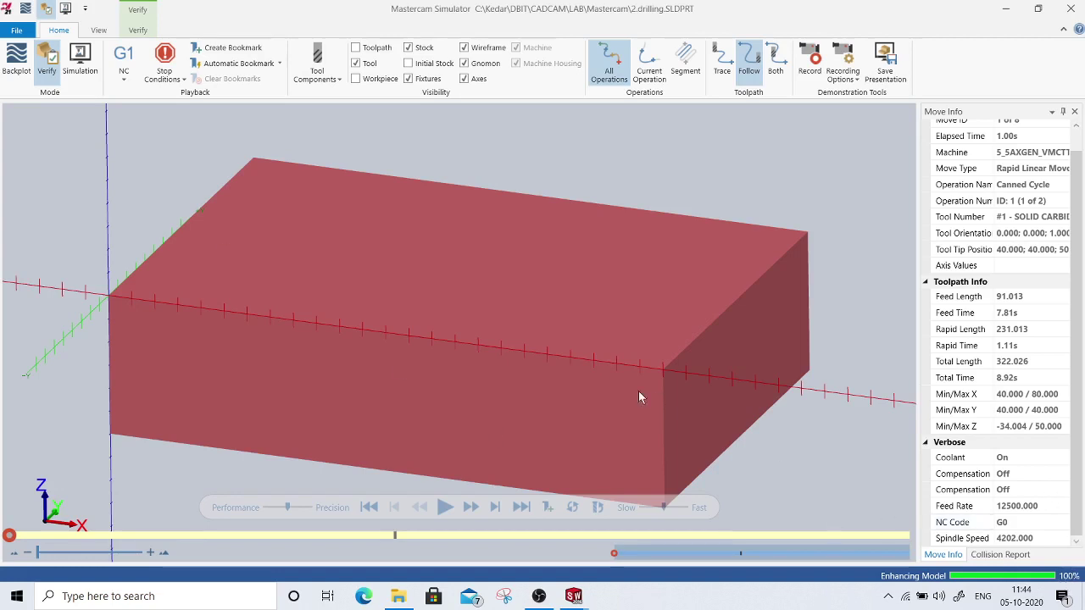
scroll(533, 331, "down", 5)
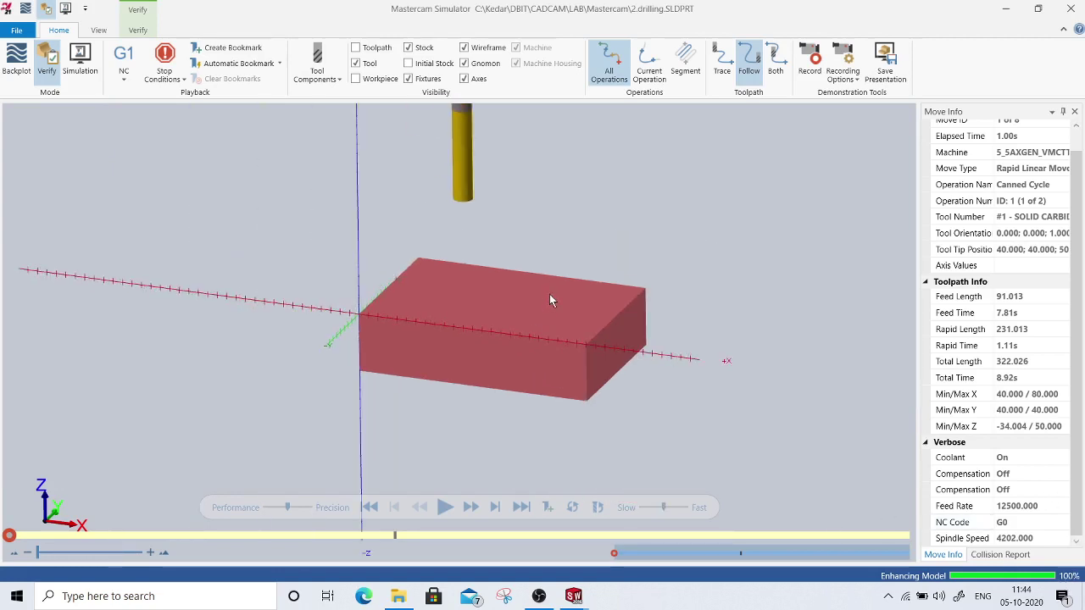
scroll(568, 248, "up", 1)
scroll(566, 279, "up", 2)
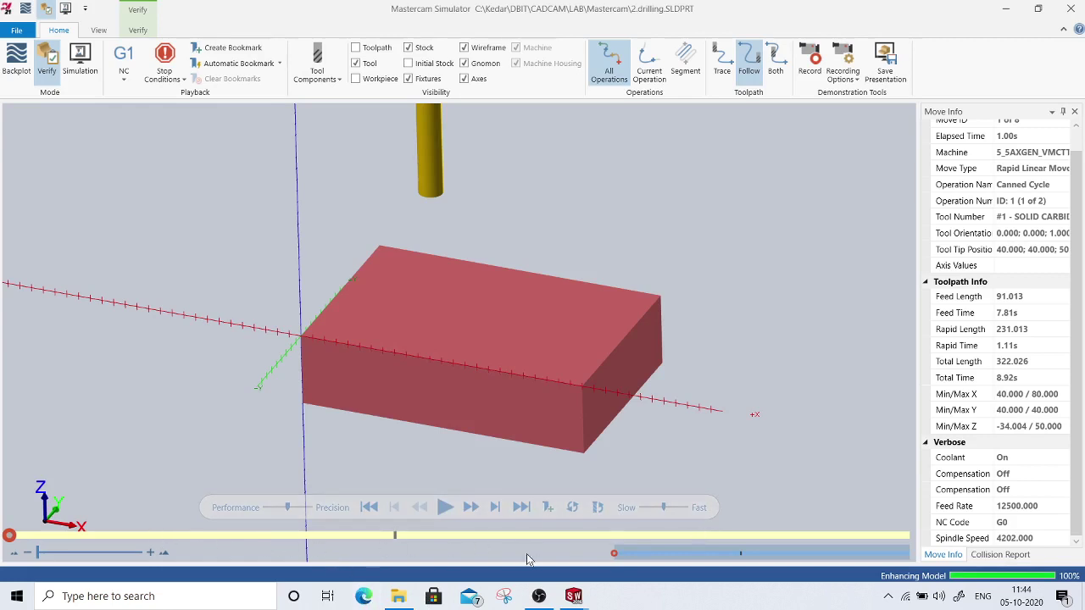
scroll(537, 382, "down", 1)
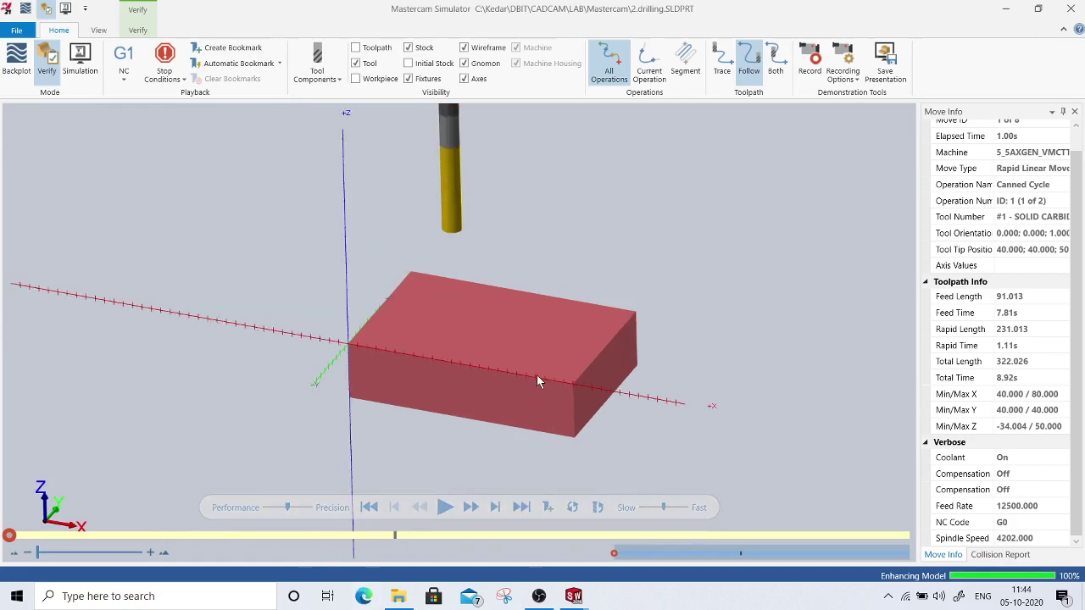
middle_click_drag(569, 312, 539, 367)
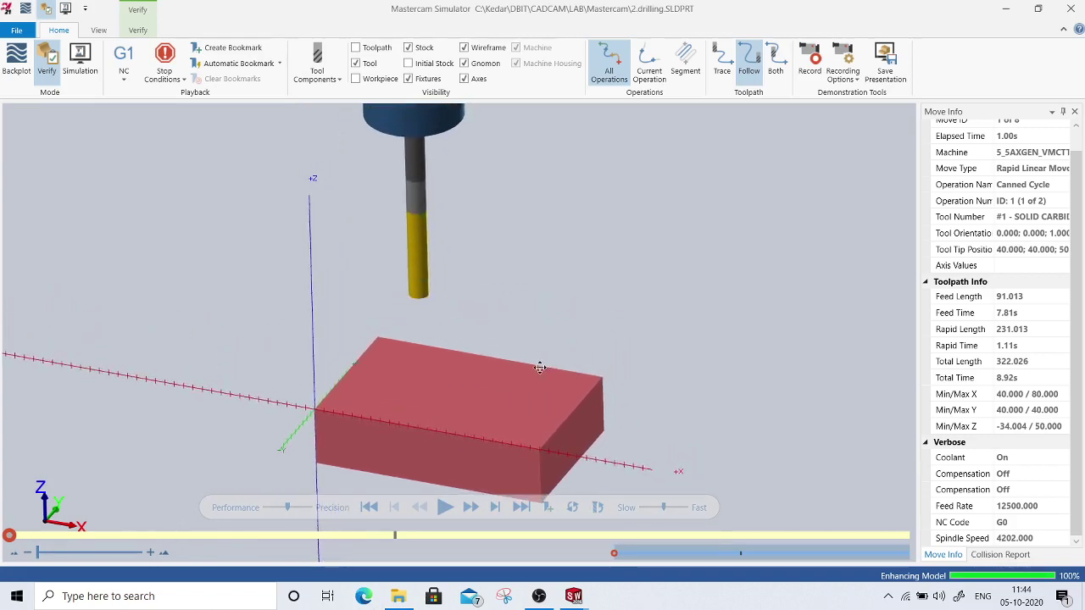
left_click(445, 507)
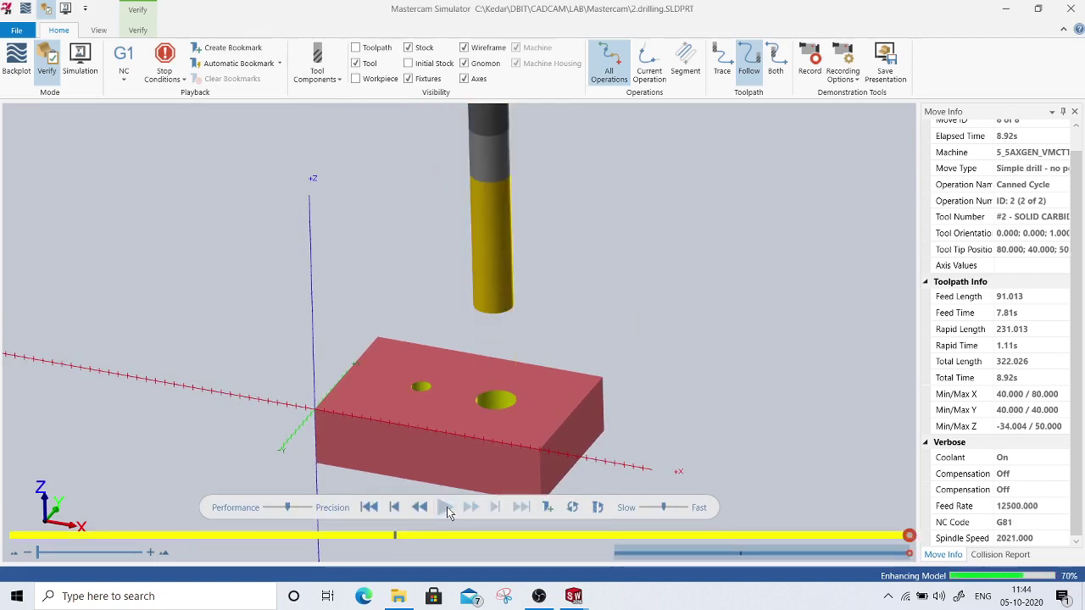
Step: Replay the simulation of both drill operations from the start at a slower speed, inspect the drilled holes, and close the simulator
left_click(371, 508)
left_click_drag(664, 507, 651, 509)
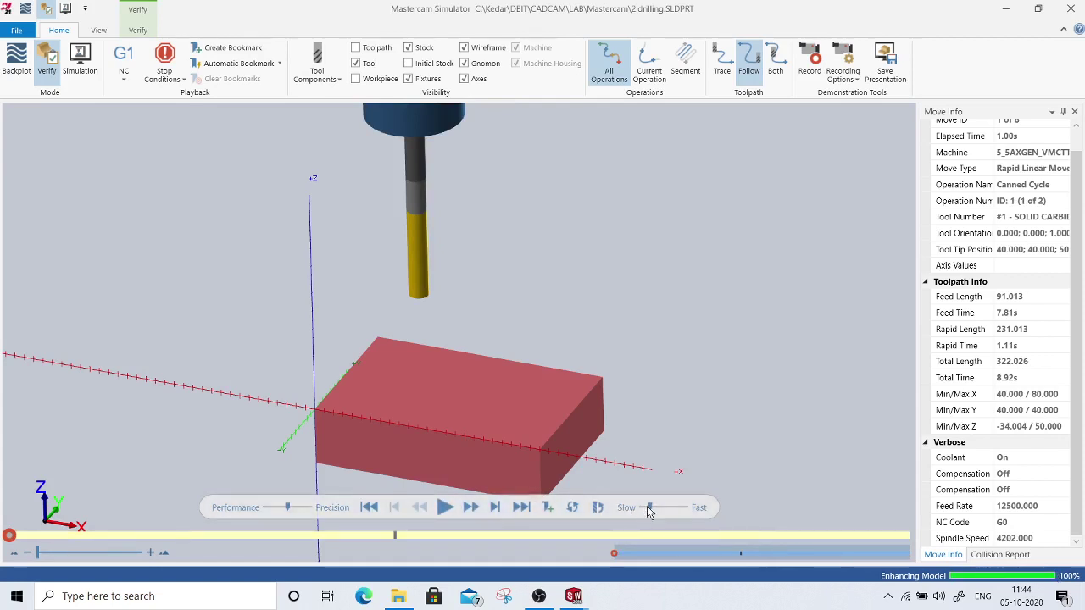
left_click(445, 509)
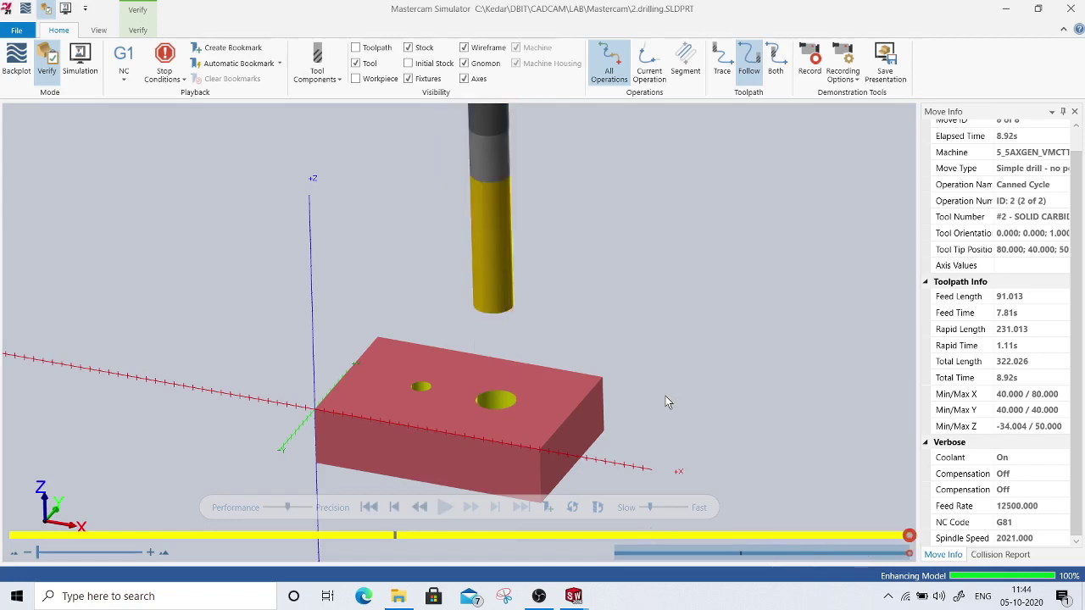
mouse_move(538, 362)
middle_mouse_down()
mouse_move(532, 292)
mouse_move(528, 393)
mouse_move(534, 331)
mouse_move(529, 360)
middle_mouse_up()
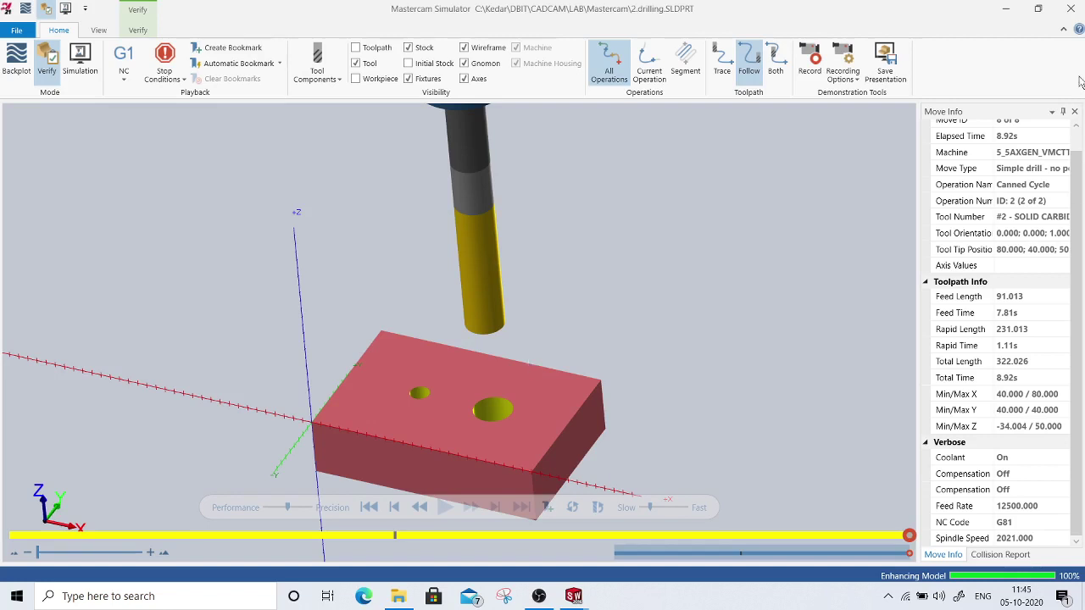
left_click(1070, 9)
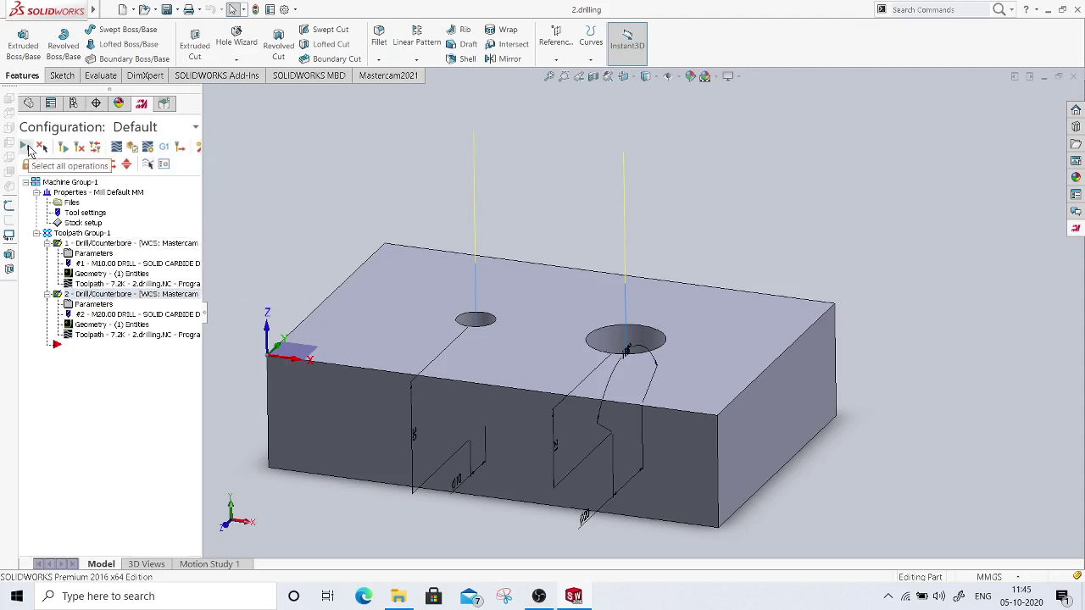
Step: Try to post the selected drill operations to NC code
left_click(165, 149)
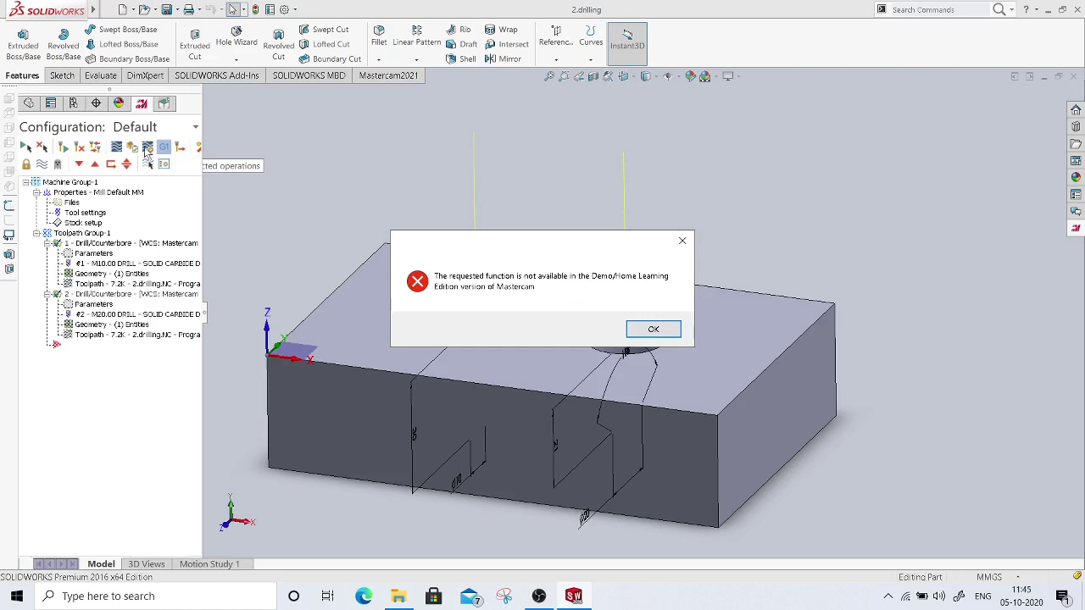
left_click(654, 329)
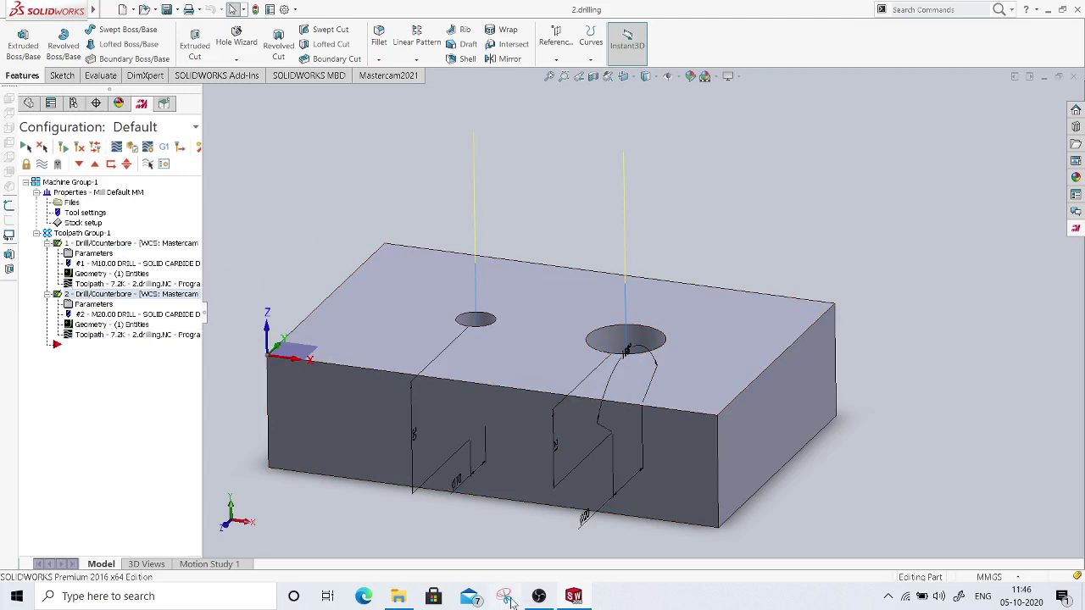
mouse_move(529, 600)
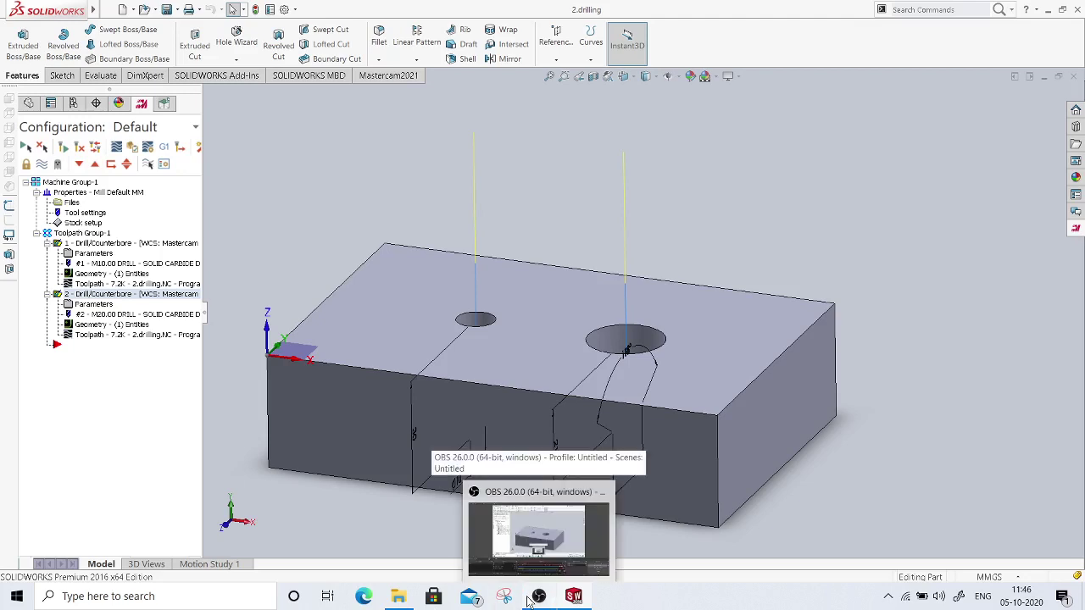